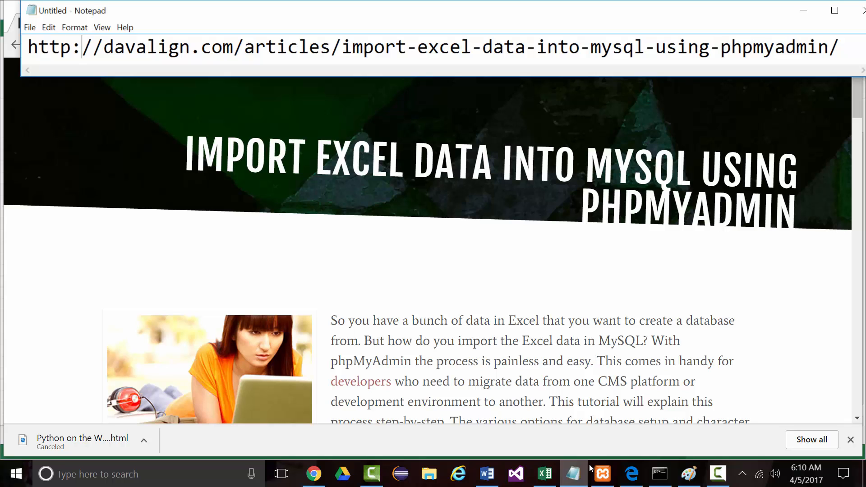
Step: Switch to the Word document and examine the employee table structure's field names, types, keys and null settings
{"action": "left_click", "coordinate": [805, 9]}
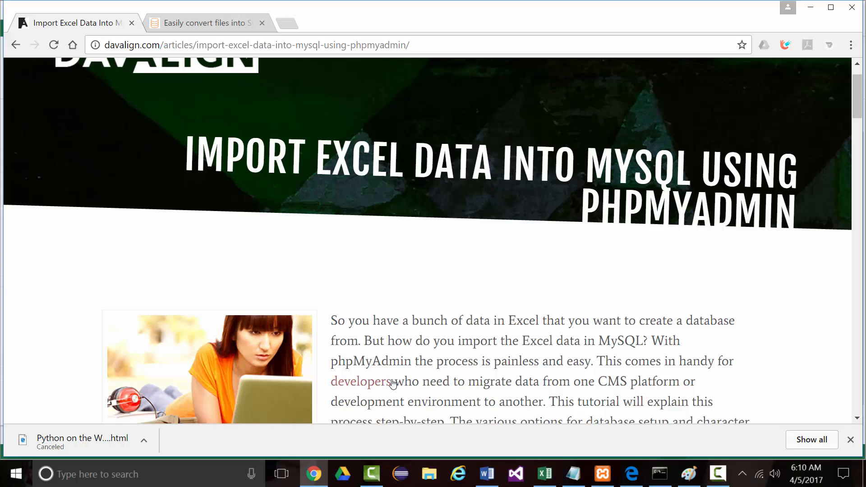
{"action": "left_click", "coordinate": [545, 474]}
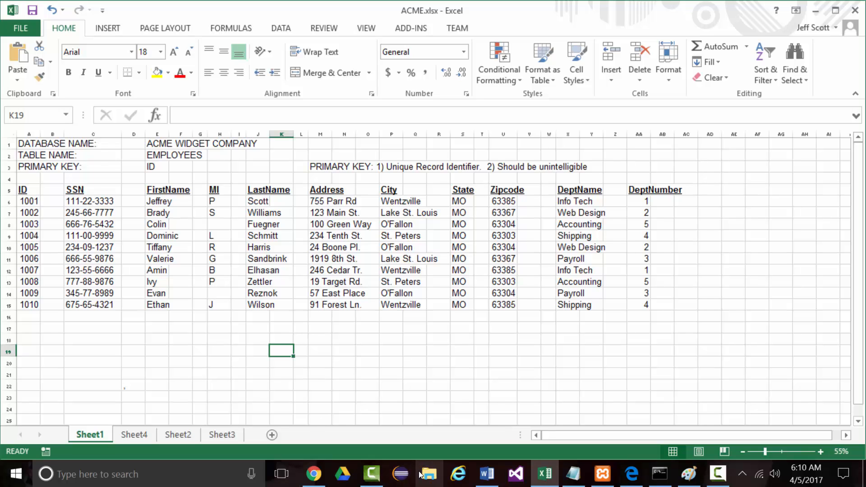
{"action": "left_click", "coordinate": [482, 478]}
{"action": "scroll", "coordinate": [456, 421], "scroll_direction": "down", "scroll_amount": 2}
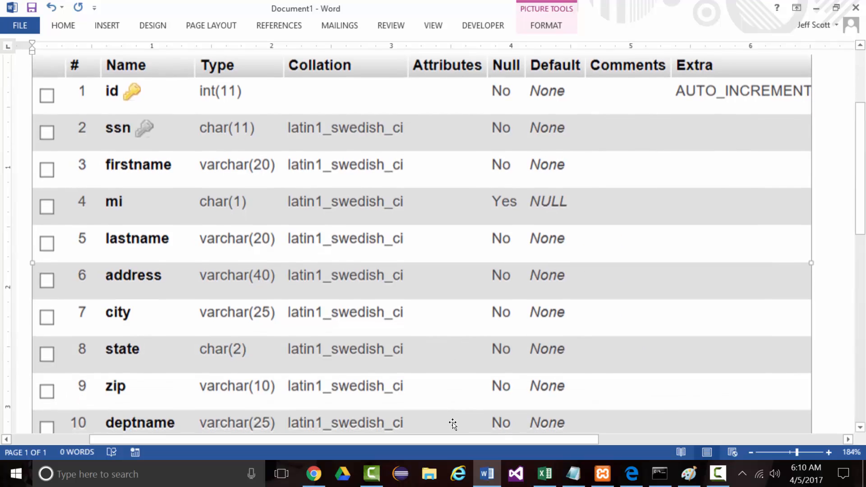
{"action": "scroll", "coordinate": [451, 424], "scroll_direction": "down", "scroll_amount": 2}
{"action": "scroll", "coordinate": [450, 424], "scroll_direction": "up", "scroll_amount": 2}
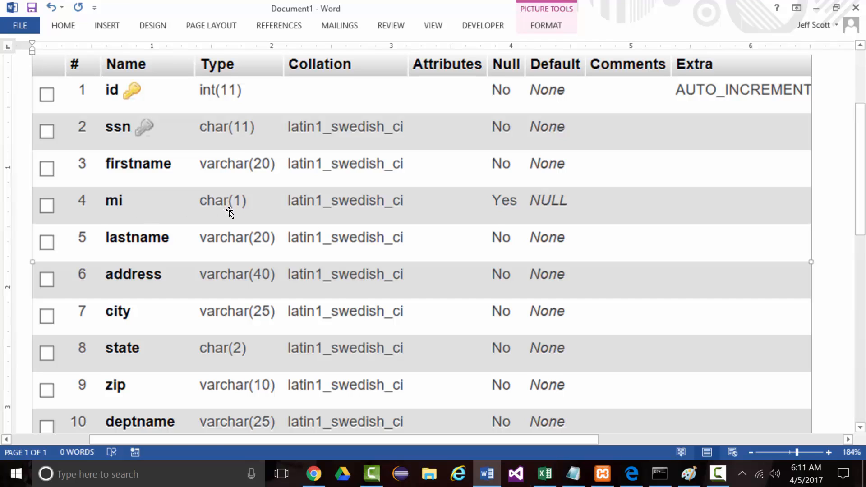
{"action": "scroll", "coordinate": [228, 212], "scroll_direction": "down", "scroll_amount": 3}
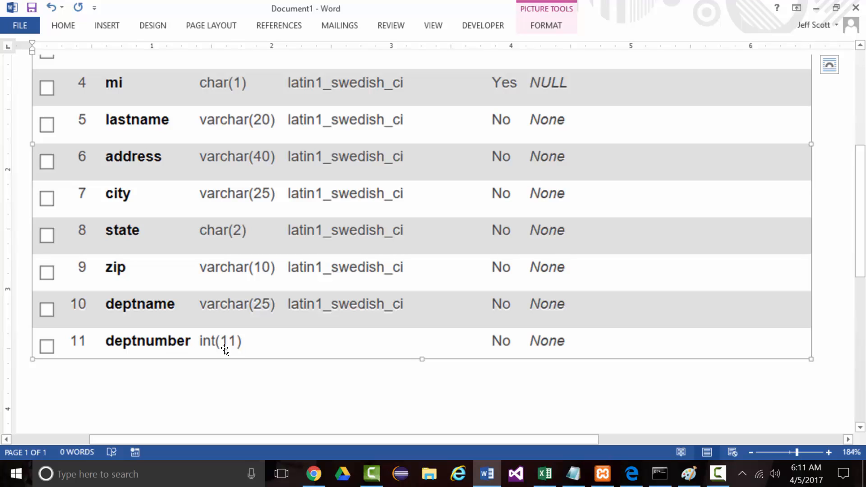
{"action": "scroll", "coordinate": [354, 331], "scroll_direction": "up", "scroll_amount": 4}
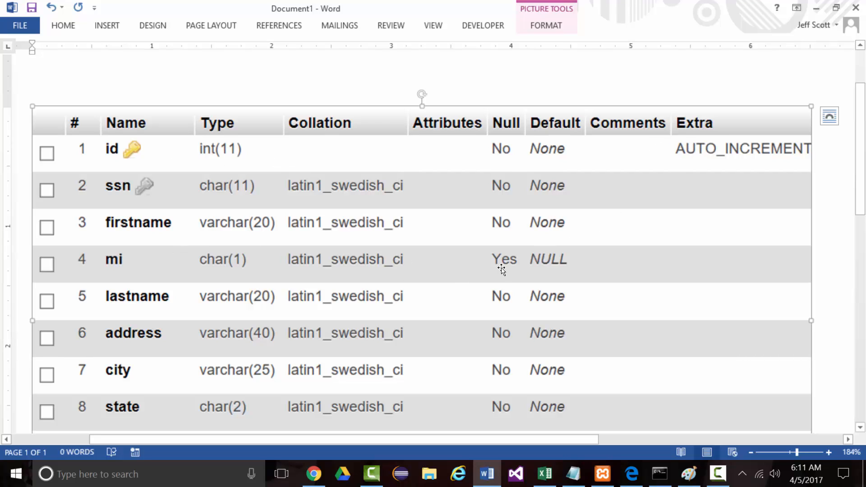
{"action": "scroll", "coordinate": [510, 284], "scroll_direction": "down", "scroll_amount": 3}
{"action": "scroll", "coordinate": [496, 349], "scroll_direction": "down", "scroll_amount": 2}
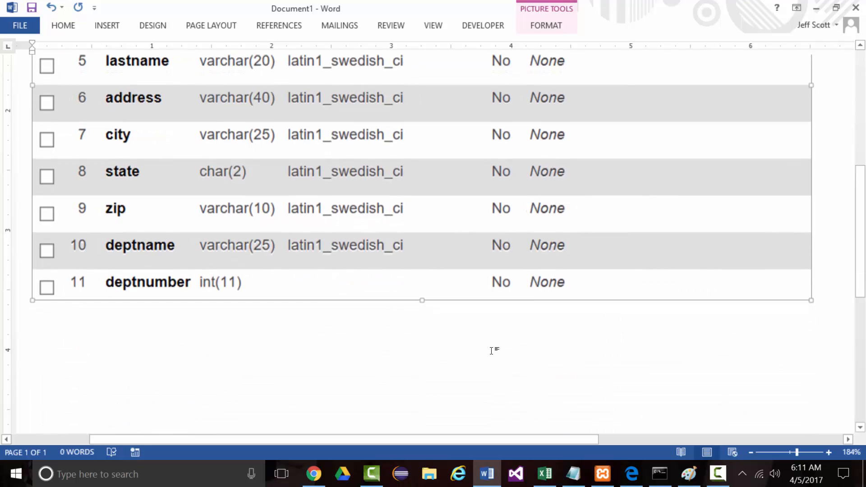
{"action": "scroll", "coordinate": [487, 315], "scroll_direction": "up", "scroll_amount": 5}
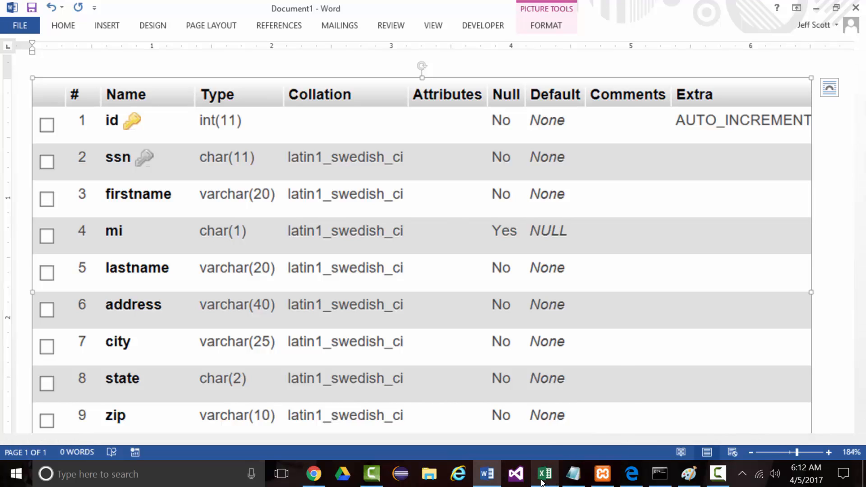
Step: Switch to the ACME.xlsx workbook in Excel, replace all "Info Tech" entries with "Information Technology", and widen column Z to fit the names
{"action": "mouse_move", "coordinate": [540, 482]}
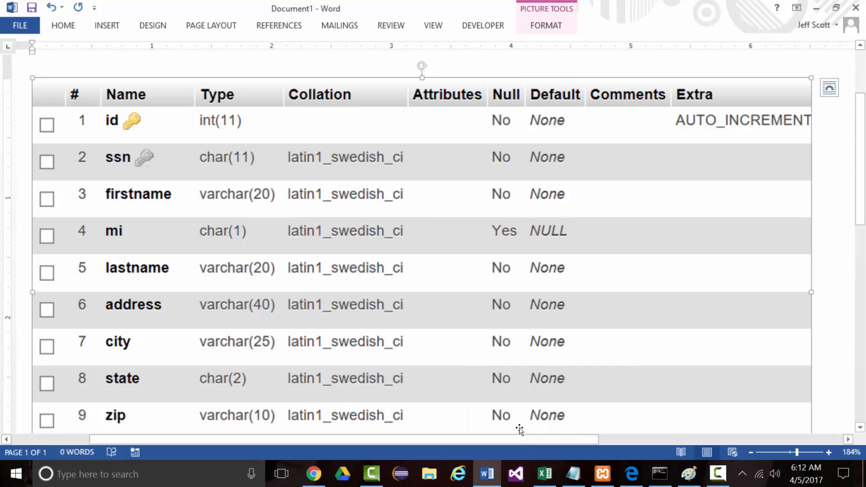
{"action": "left_click", "coordinate": [544, 474]}
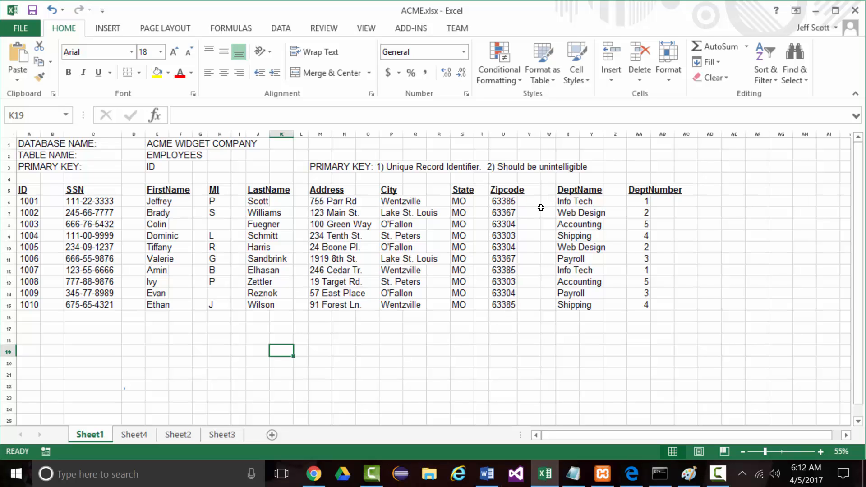
{"action": "key", "text": "ctrl+h"}
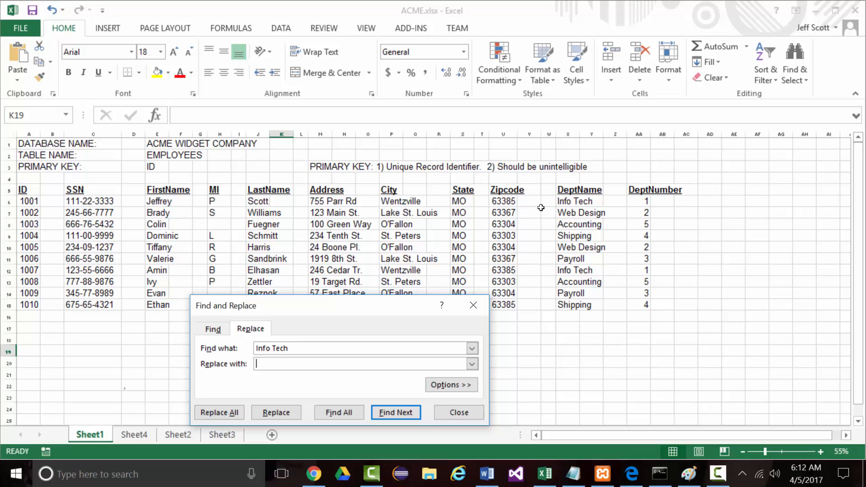
{"action": "type", "text": "Informat"}
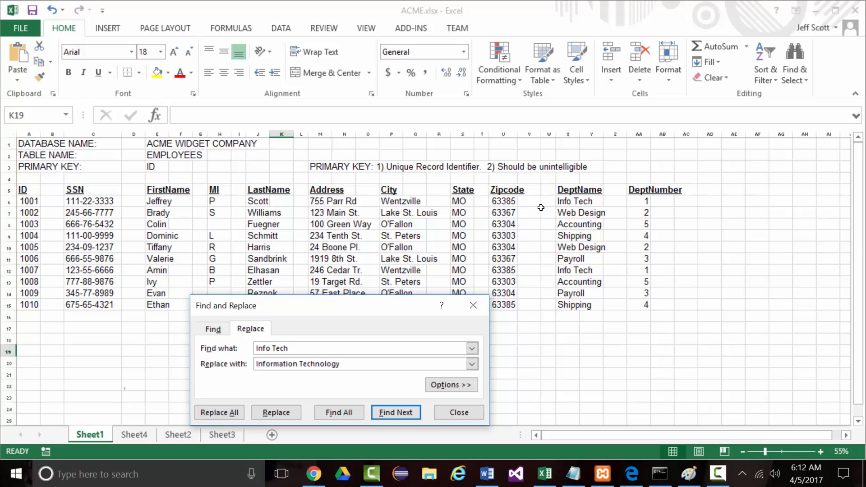
{"action": "type", "text": "ion Technology"}
{"action": "key", "text": "alt+a"}
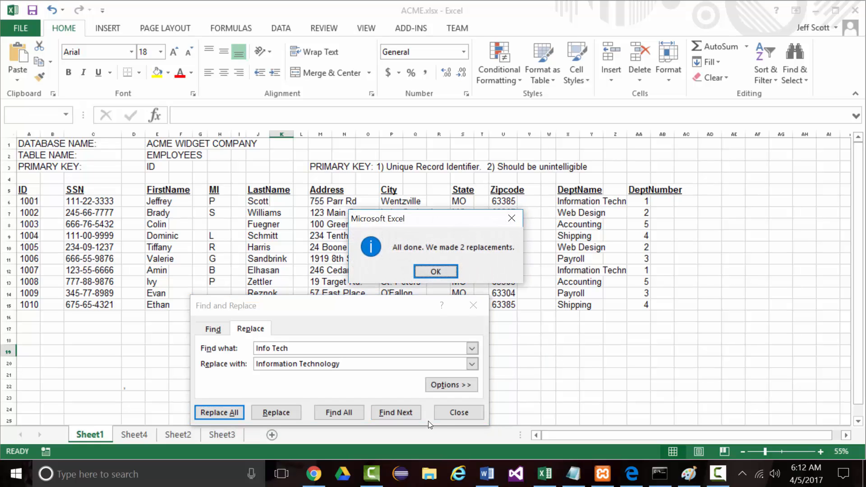
{"action": "key", "text": "Return"}
{"action": "left_click", "coordinate": [459, 412]}
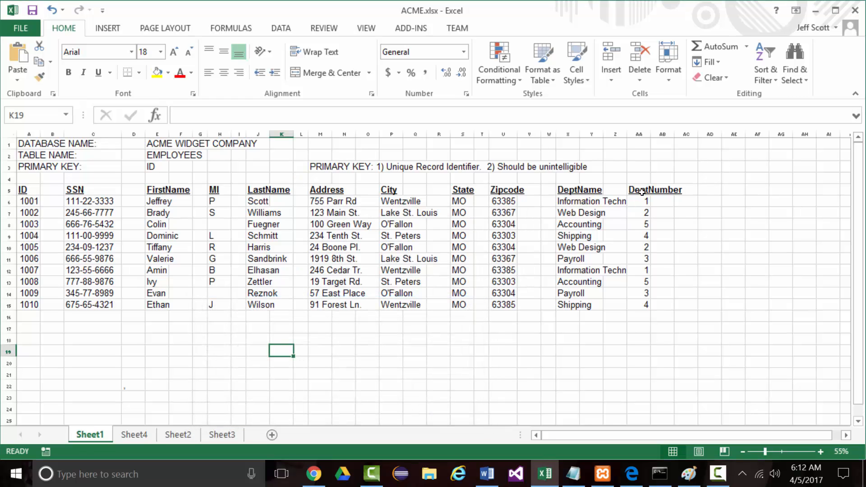
{"action": "left_click_drag", "start_coordinate": [627, 133], "coordinate": [661, 136]}
{"action": "left_click", "coordinate": [505, 372]}
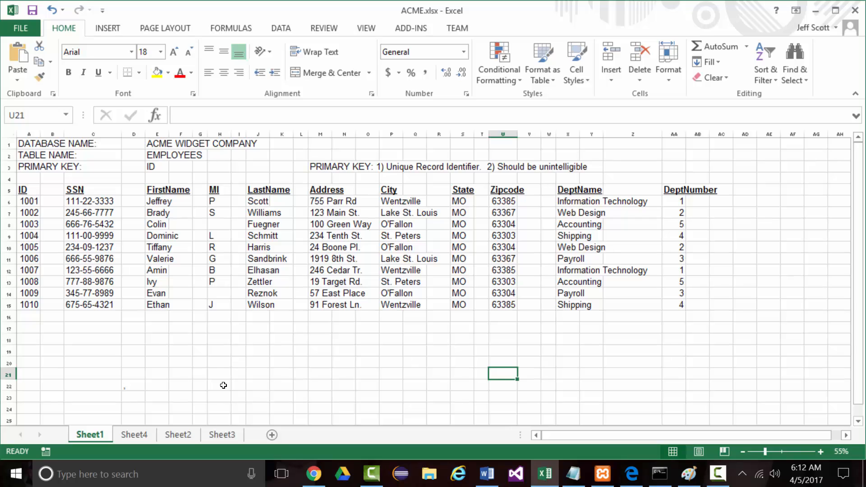
Step: Examine the ID and DeptName values on Sheet1, and highlight the City, State and DeptName columns together
{"action": "left_click_drag", "start_coordinate": [26, 202], "coordinate": [25, 307]}
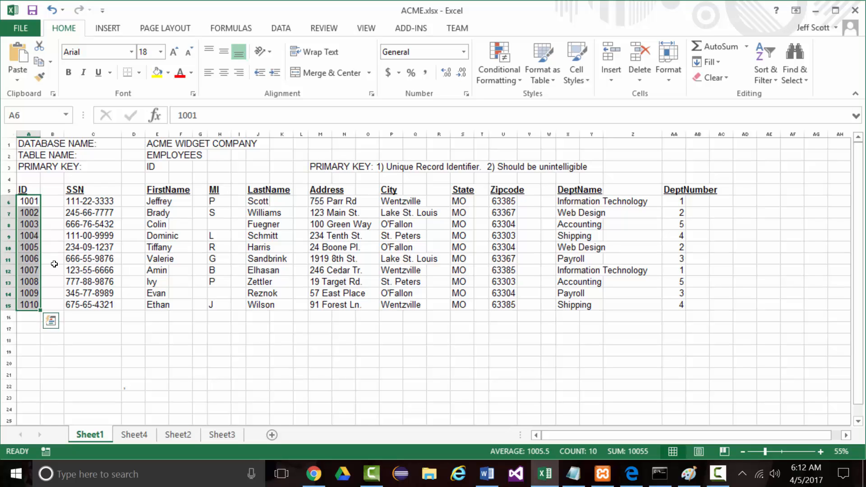
{"action": "left_click", "coordinate": [251, 392]}
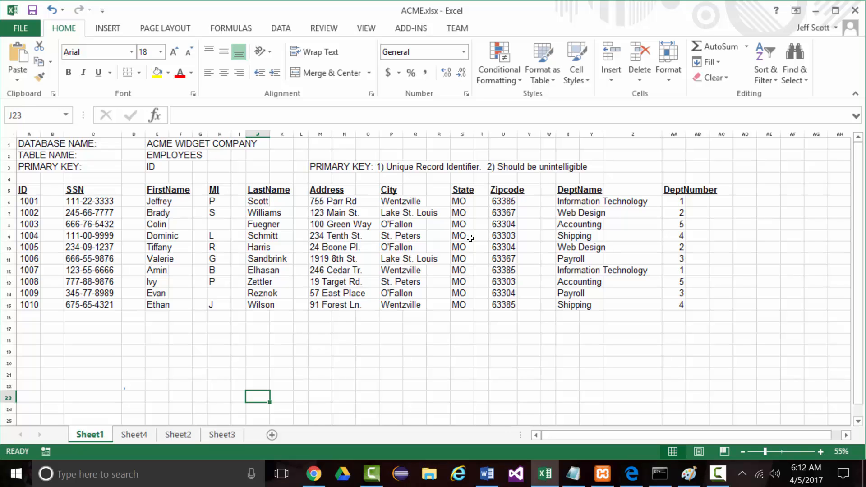
{"action": "left_click_drag", "start_coordinate": [576, 199], "coordinate": [575, 296]}
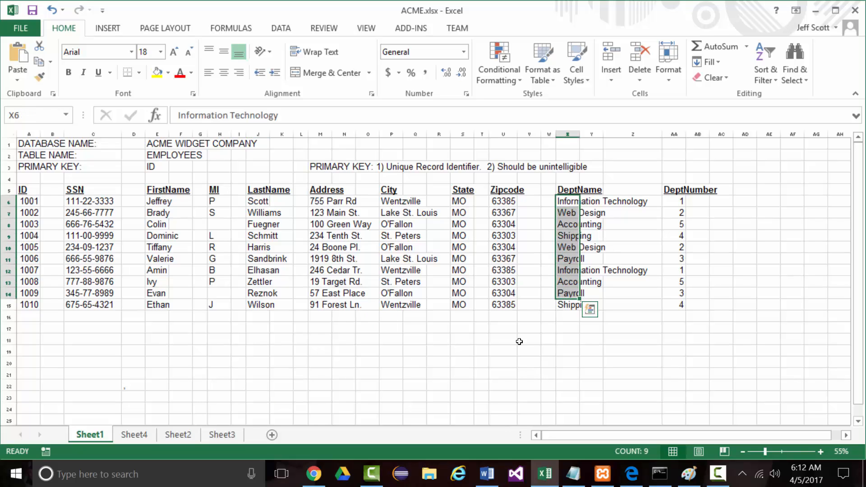
{"action": "left_click_drag", "start_coordinate": [461, 190], "coordinate": [458, 307]}
{"action": "left_click_drag", "start_coordinate": [390, 189], "coordinate": [409, 304]}
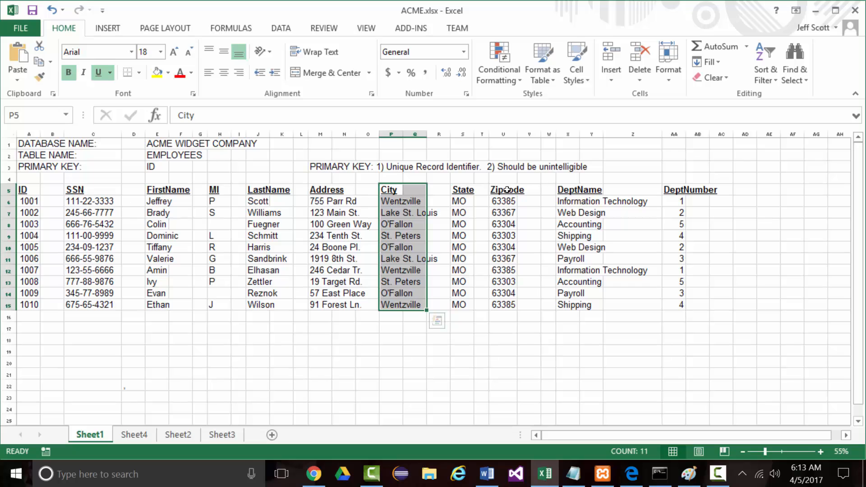
{"action": "left_click_drag", "start_coordinate": [468, 191], "coordinate": [458, 305]}
{"action": "left_click_drag", "start_coordinate": [575, 190], "coordinate": [580, 308]}
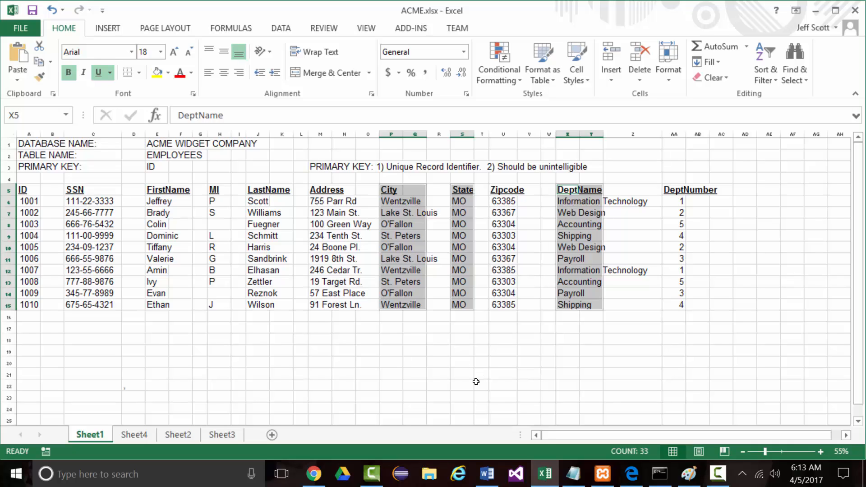
Step: Examine the split tables on Sheet4, Sheet2 and Sheet3, highlighting the City and State values on Sheet3
{"action": "left_click", "coordinate": [140, 435]}
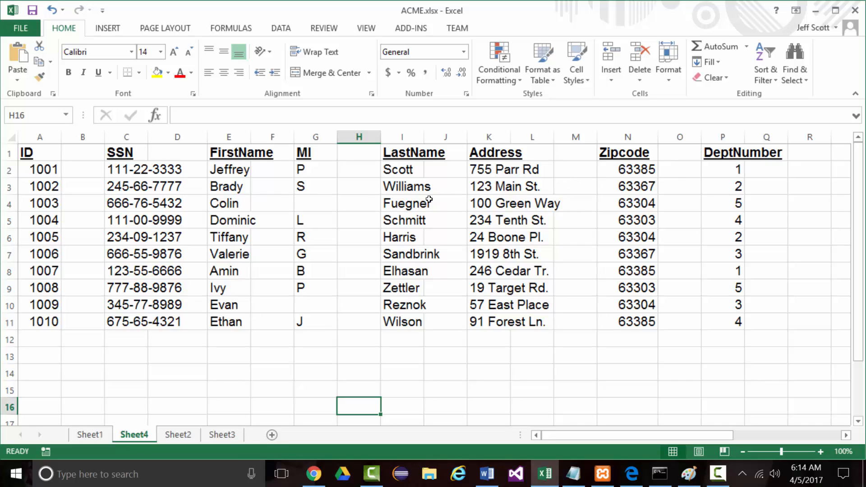
{"action": "left_click", "coordinate": [182, 437]}
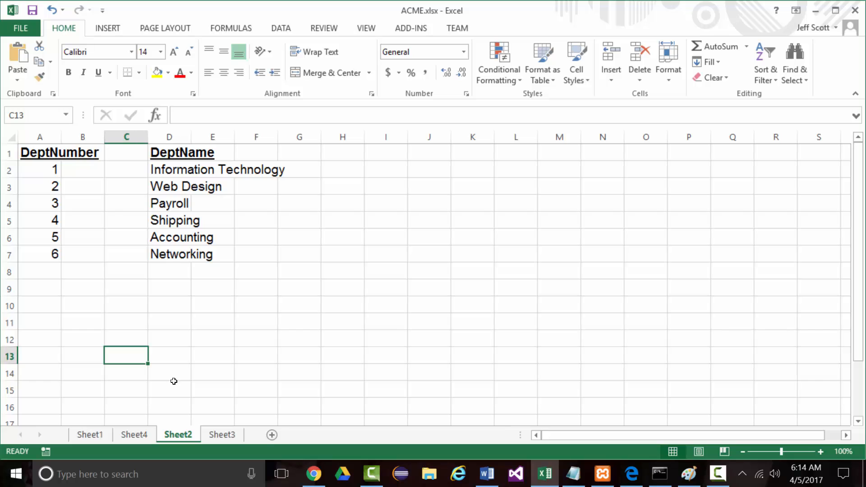
{"action": "left_click", "coordinate": [129, 436]}
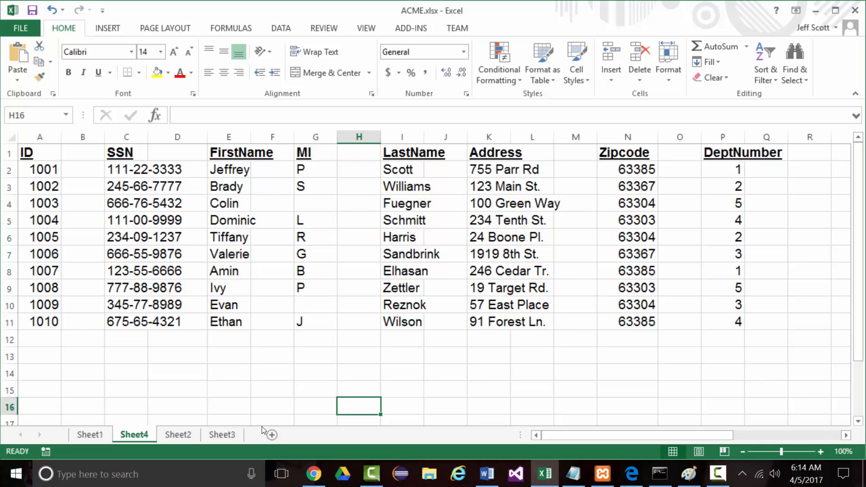
{"action": "left_click", "coordinate": [222, 436]}
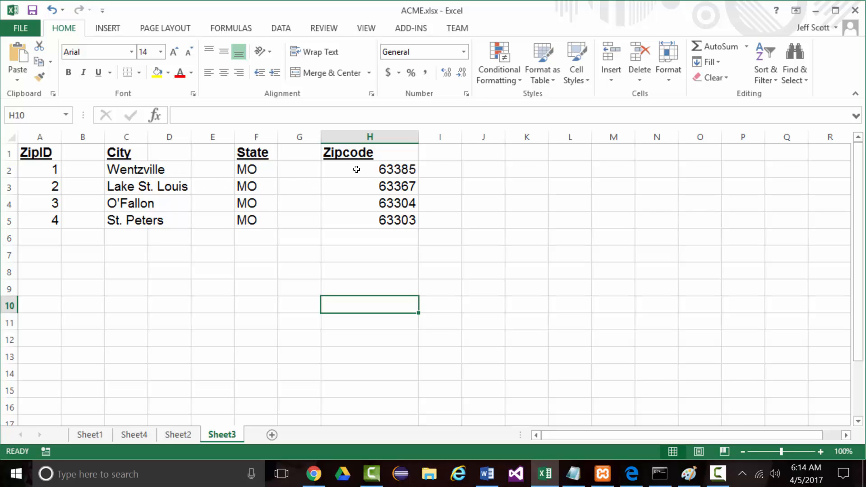
{"action": "left_click_drag", "start_coordinate": [126, 168], "coordinate": [122, 221]}
{"action": "left_click_drag", "start_coordinate": [247, 169], "coordinate": [248, 222]}
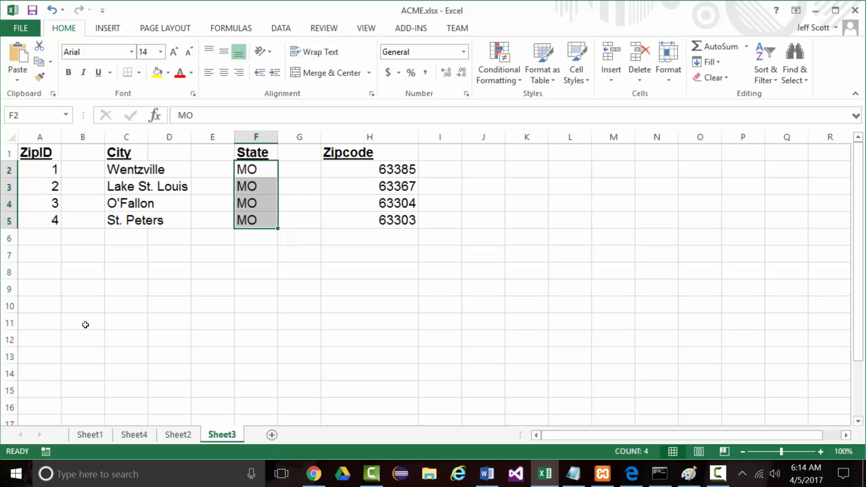
Step: Compare the original table on Sheet1 with those on Sheet2, Sheet3 and Sheet4, and clear the column selection on Sheet1
{"action": "left_click", "coordinate": [94, 434]}
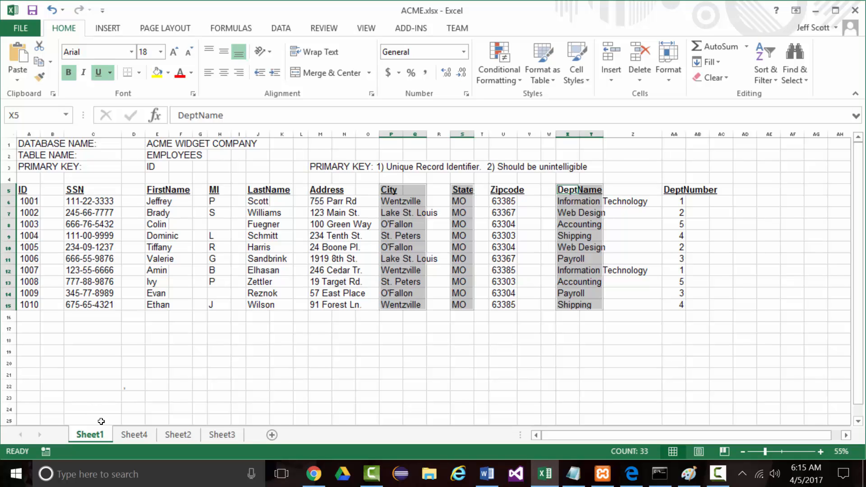
{"action": "left_click", "coordinate": [172, 436]}
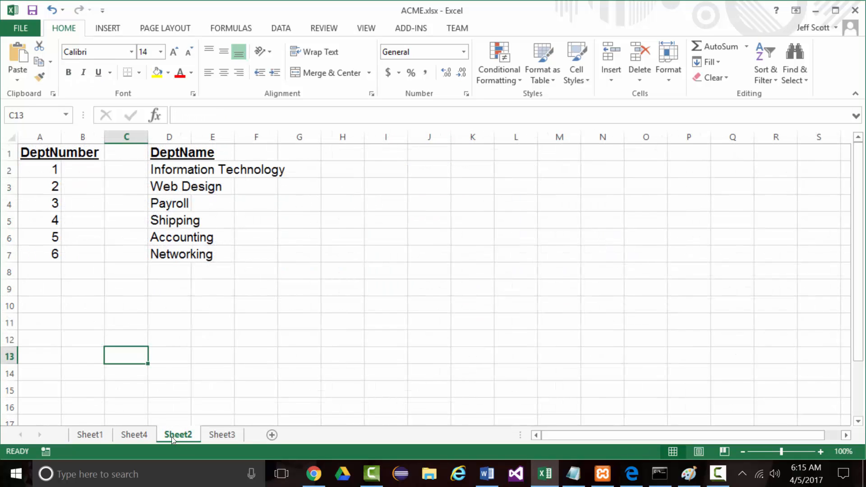
{"action": "left_click", "coordinate": [209, 436]}
{"action": "left_click", "coordinate": [129, 436]}
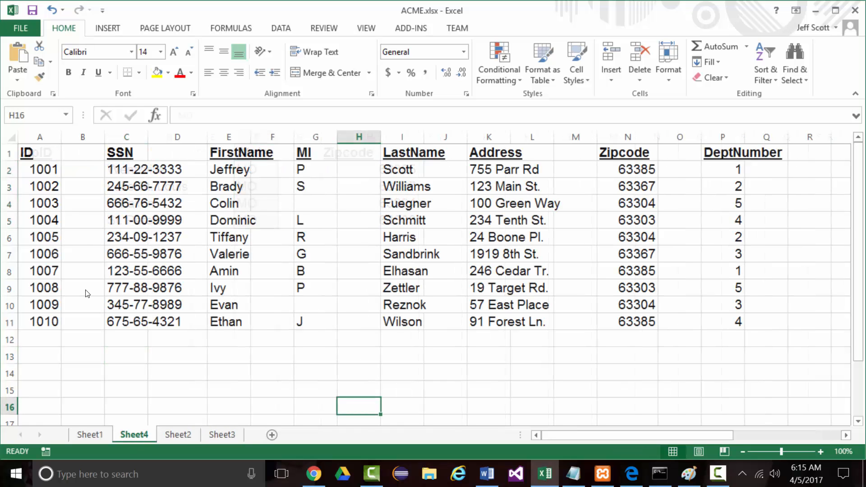
{"action": "left_click", "coordinate": [90, 436]}
{"action": "left_click", "coordinate": [440, 361]}
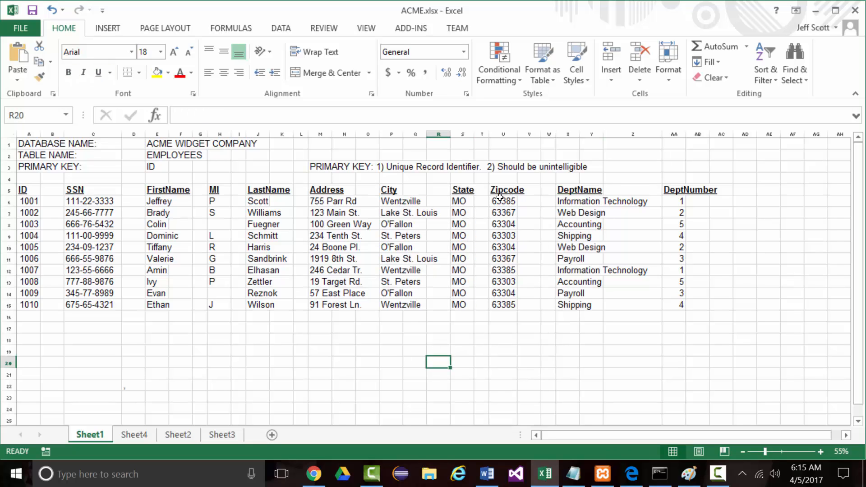
Step: Compare the Zipcode, City and State columns on Sheet1 with the City and Zipcode values on Sheet3
{"action": "left_click_drag", "start_coordinate": [500, 190], "coordinate": [500, 305]}
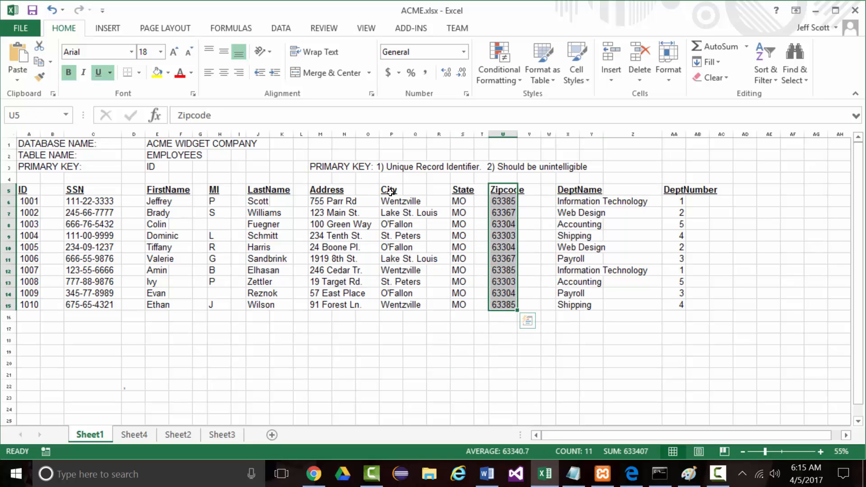
{"action": "left_click_drag", "start_coordinate": [390, 189], "coordinate": [416, 302]}
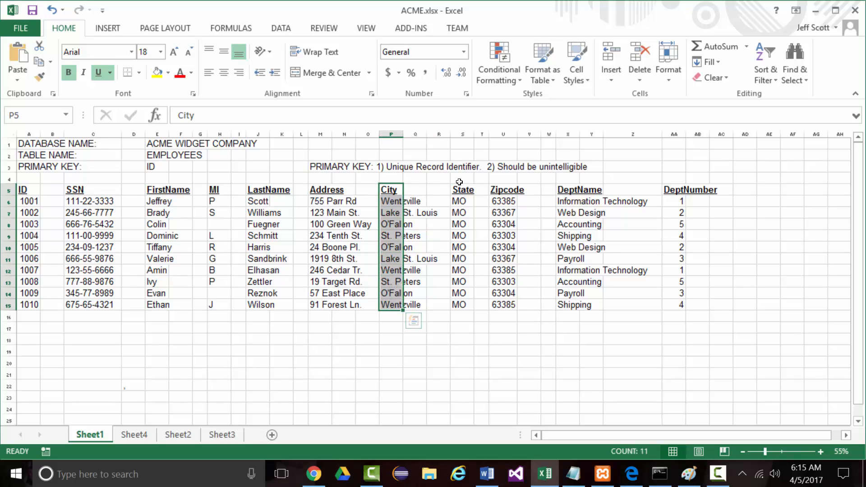
{"action": "left_click_drag", "start_coordinate": [461, 190], "coordinate": [452, 301]}
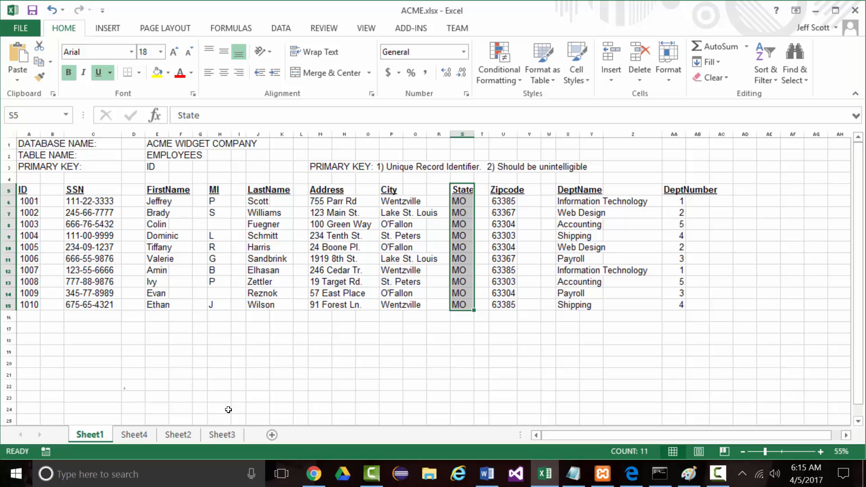
{"action": "left_click", "coordinate": [215, 434]}
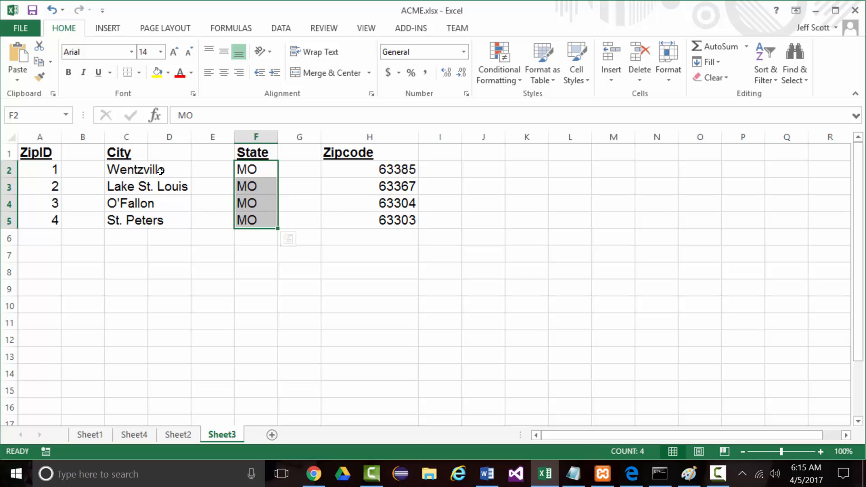
{"action": "left_click_drag", "start_coordinate": [131, 169], "coordinate": [124, 220]}
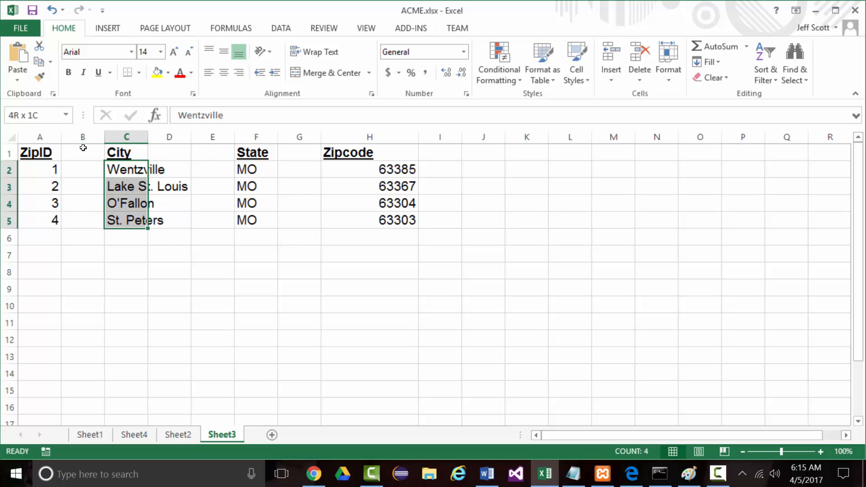
{"action": "left_click_drag", "start_coordinate": [379, 168], "coordinate": [394, 222]}
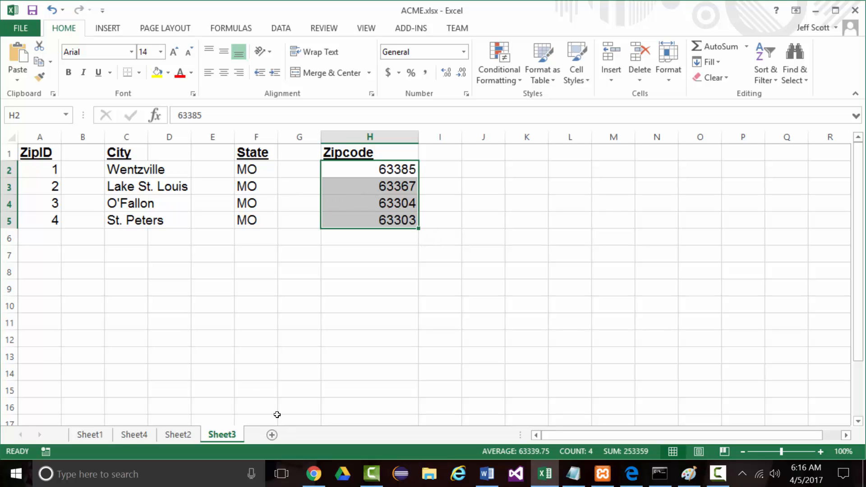
Step: Examine the Zipcode column on Sheet4 alongside the lookup tables on Sheet3 and Sheet2
{"action": "left_click", "coordinate": [134, 435]}
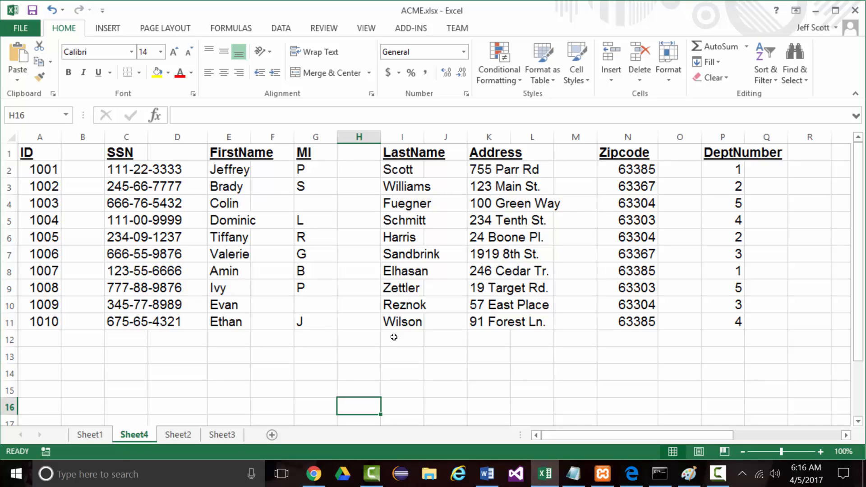
{"action": "left_click", "coordinate": [617, 153]}
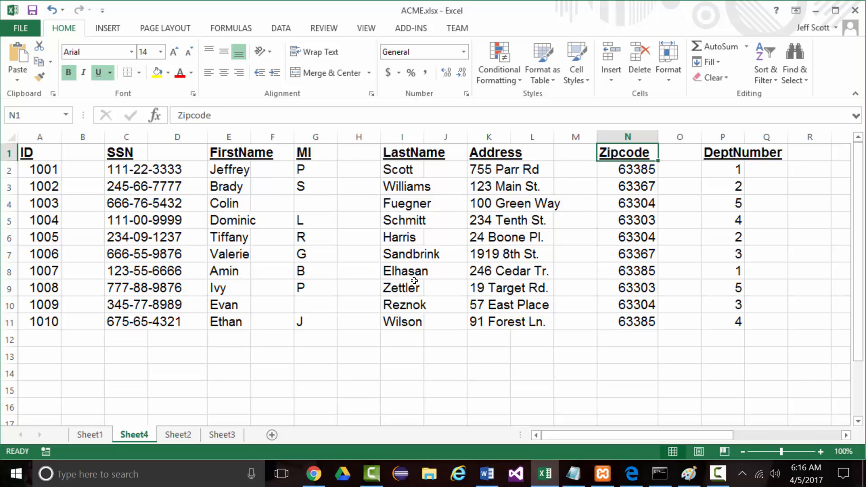
{"action": "left_click", "coordinate": [222, 435]}
{"action": "left_click", "coordinate": [178, 435]}
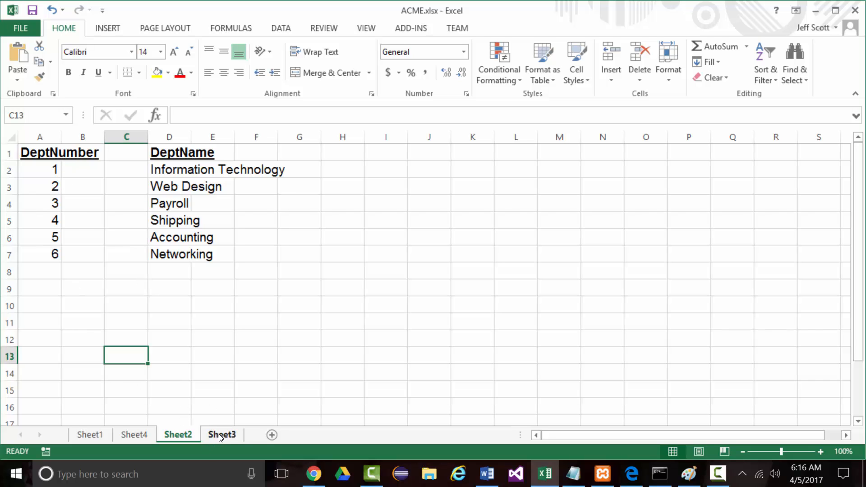
{"action": "left_click", "coordinate": [143, 435]}
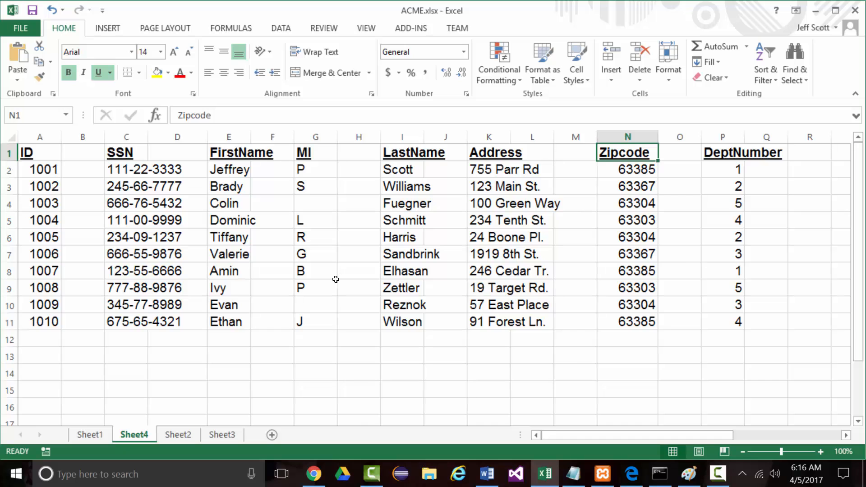
Step: Highlight the Zipcode column, the City and State columns together, and the Zipcode column again on Sheet1
{"action": "left_click", "coordinate": [92, 434]}
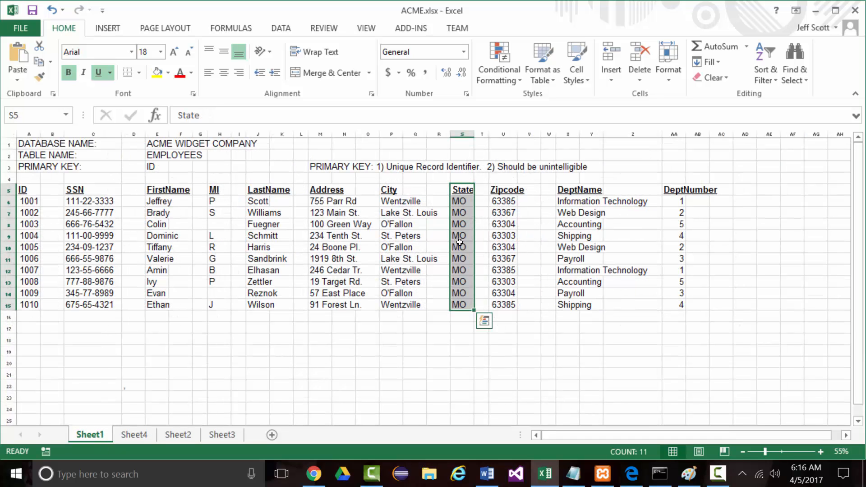
{"action": "left_click_drag", "start_coordinate": [504, 190], "coordinate": [503, 304]}
{"action": "left_click_drag", "start_coordinate": [388, 189], "coordinate": [471, 311]}
{"action": "left_click_drag", "start_coordinate": [504, 190], "coordinate": [505, 305]}
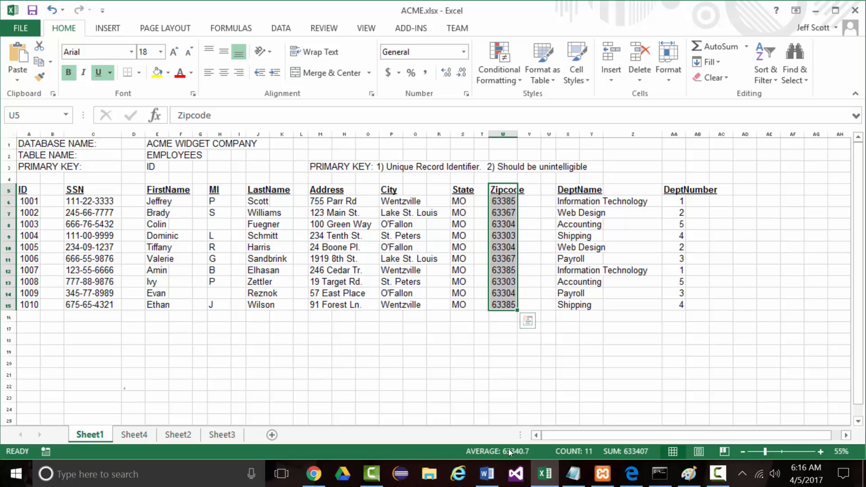
Step: Switch to Chrome and read the introduction, Step 1 and Step 2 of the article on importing Excel data into MySQL
{"action": "left_click", "coordinate": [314, 474]}
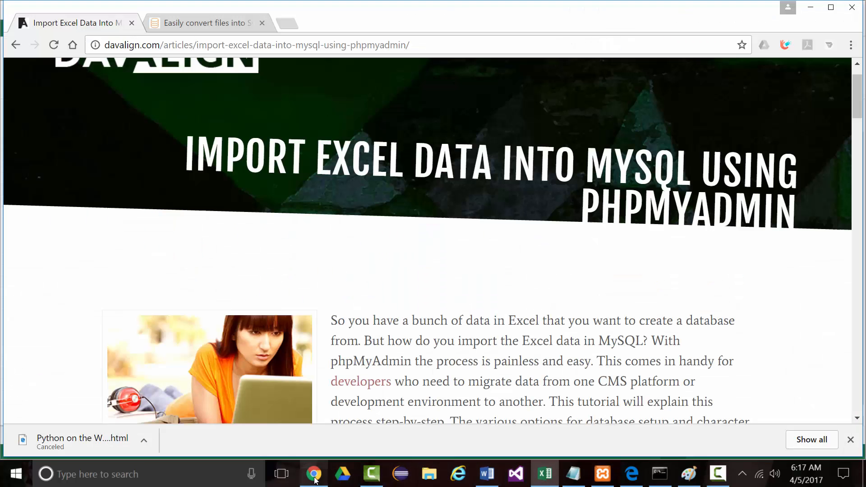
{"action": "scroll", "coordinate": [359, 319], "scroll_direction": "down", "scroll_amount": 5}
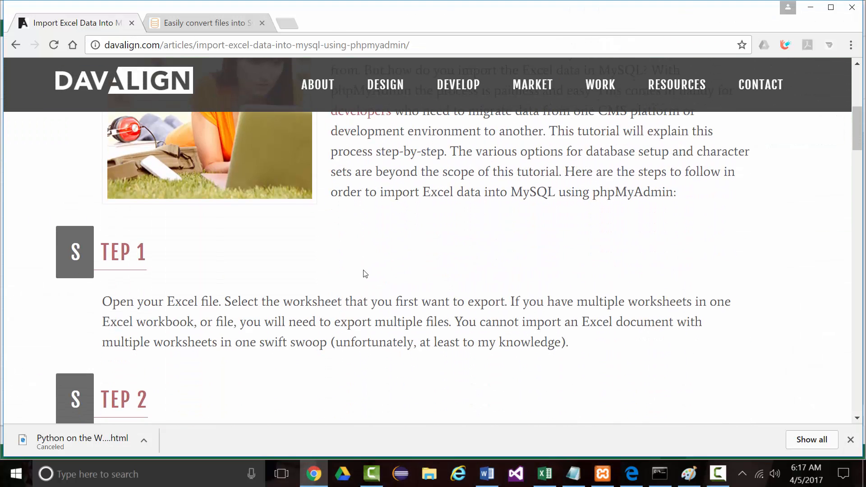
{"action": "scroll", "coordinate": [363, 273], "scroll_direction": "up", "scroll_amount": 3}
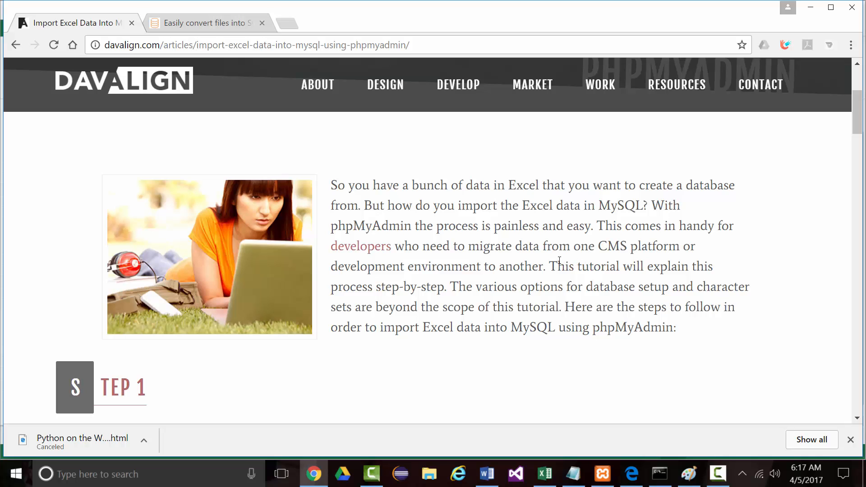
{"action": "scroll", "coordinate": [556, 262], "scroll_direction": "down", "scroll_amount": 2}
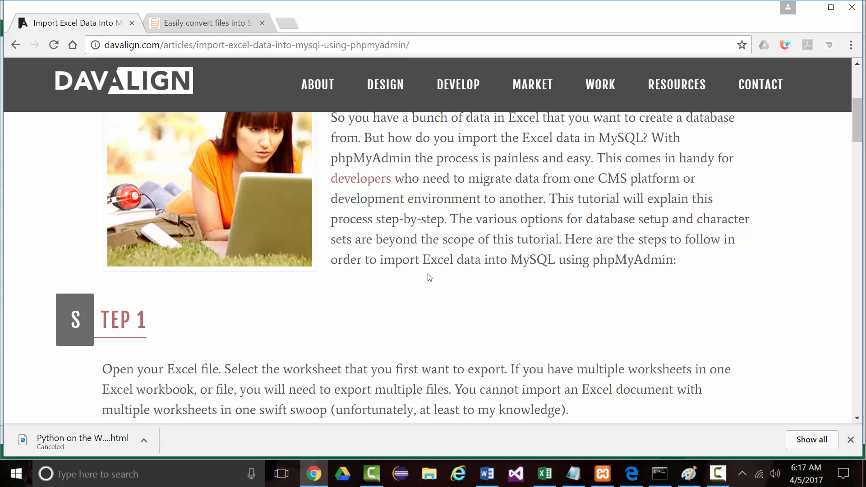
{"action": "scroll", "coordinate": [429, 277], "scroll_direction": "down", "scroll_amount": 3}
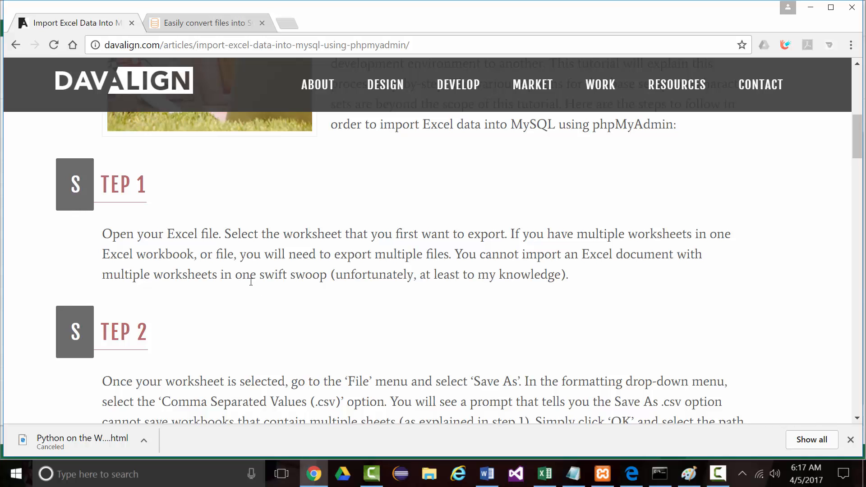
{"action": "scroll", "coordinate": [249, 278], "scroll_direction": "down", "scroll_amount": 3}
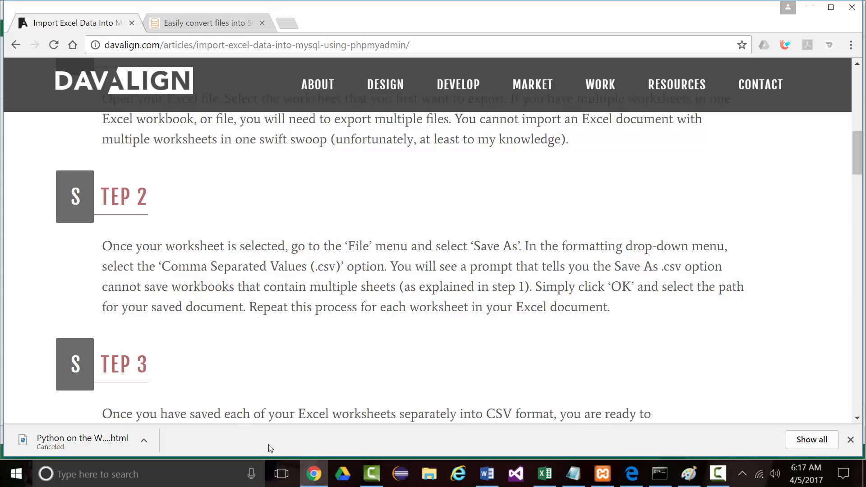
Step: Make Sheet4 the active worksheet in Excel, and recheck the CSV export instructions in the article's Step 2
{"action": "left_click", "coordinate": [544, 474]}
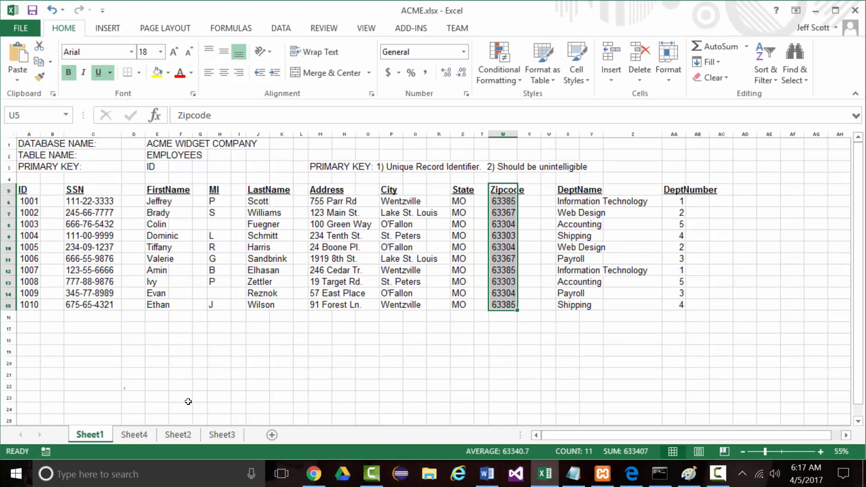
{"action": "left_click", "coordinate": [134, 435]}
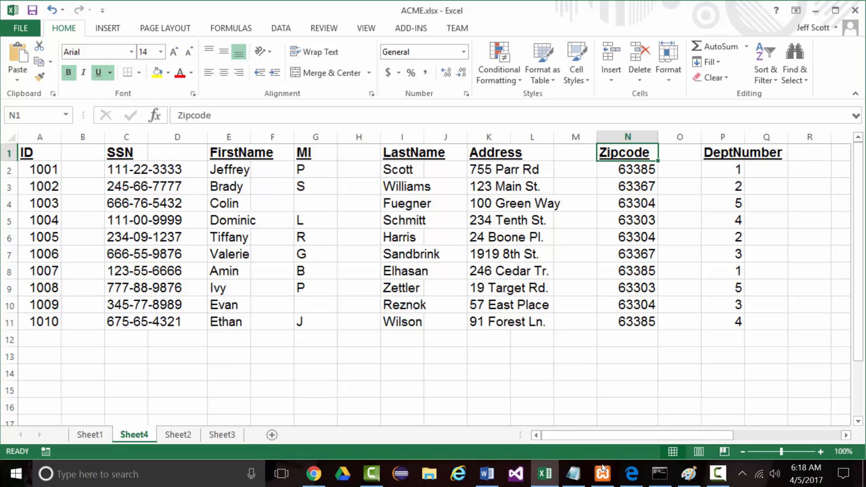
{"action": "mouse_move", "coordinate": [572, 470]}
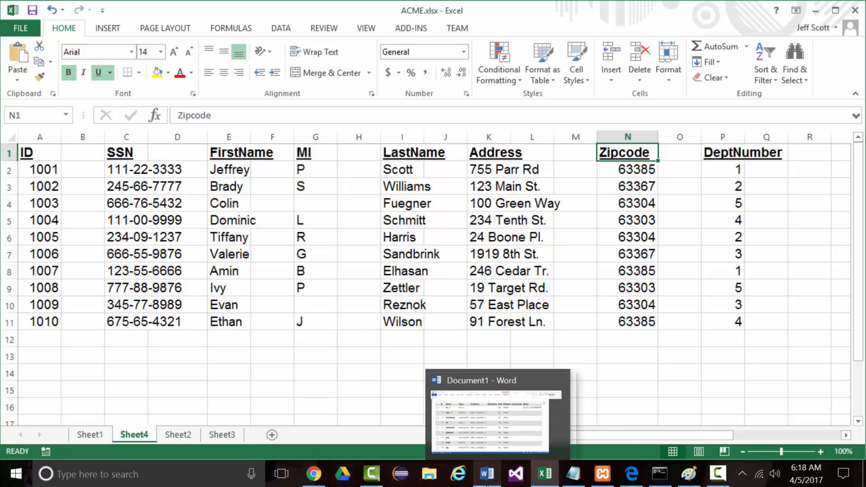
{"action": "left_click", "coordinate": [315, 473]}
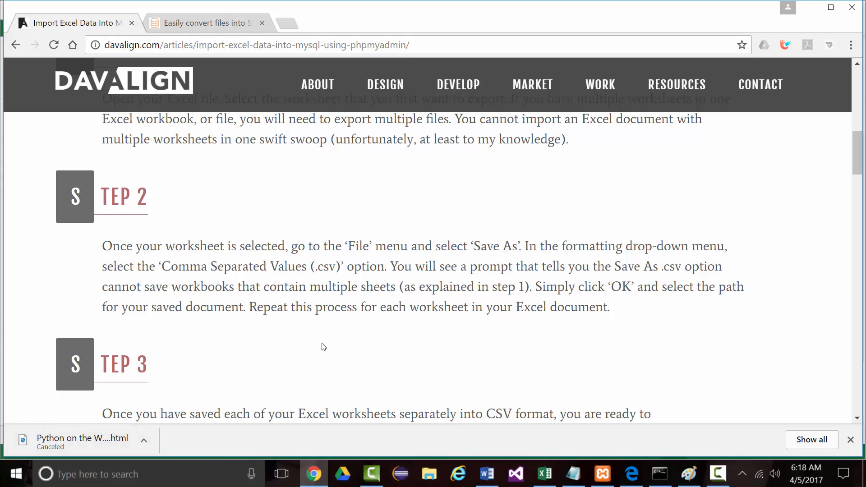
Step: Switch to Excel, start saving a copy of the workbook to the Desktop, and create and open a CSV-Files folder there
{"action": "left_click", "coordinate": [544, 474]}
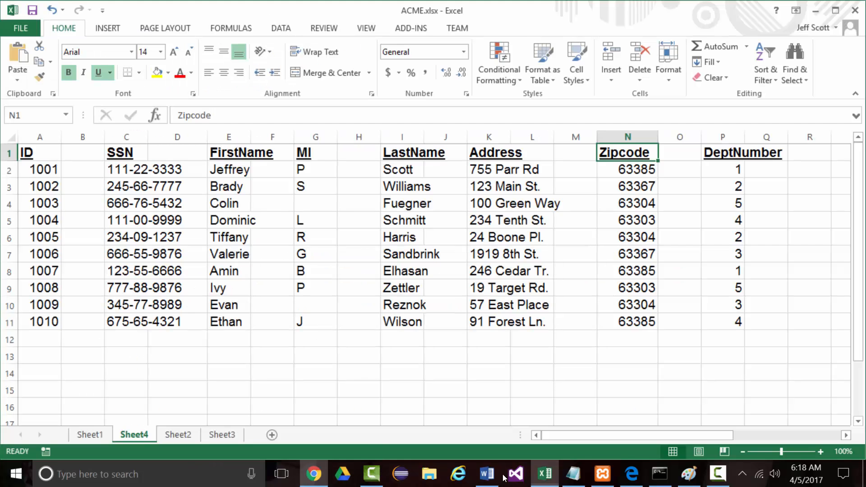
{"action": "left_click", "coordinate": [20, 25]}
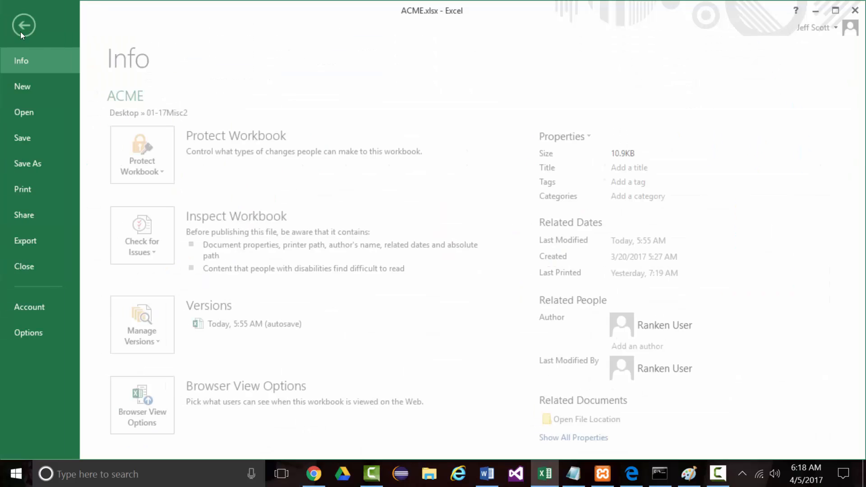
{"action": "left_click", "coordinate": [32, 164]}
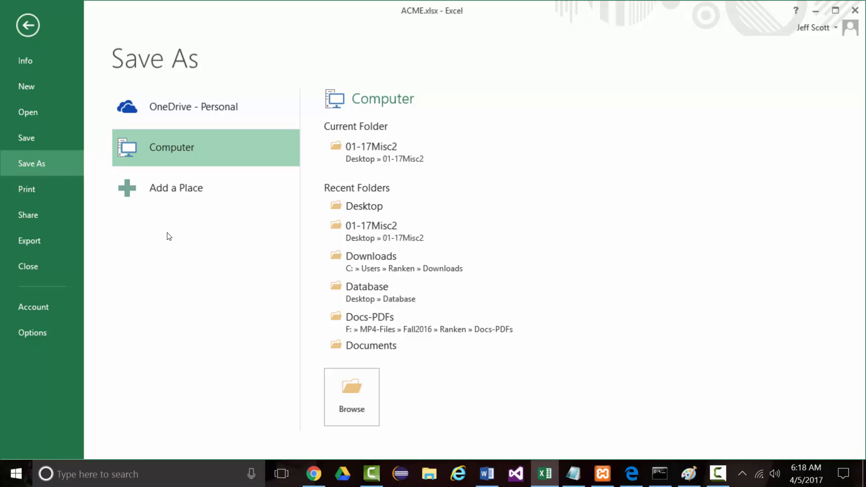
{"action": "left_click", "coordinate": [390, 221]}
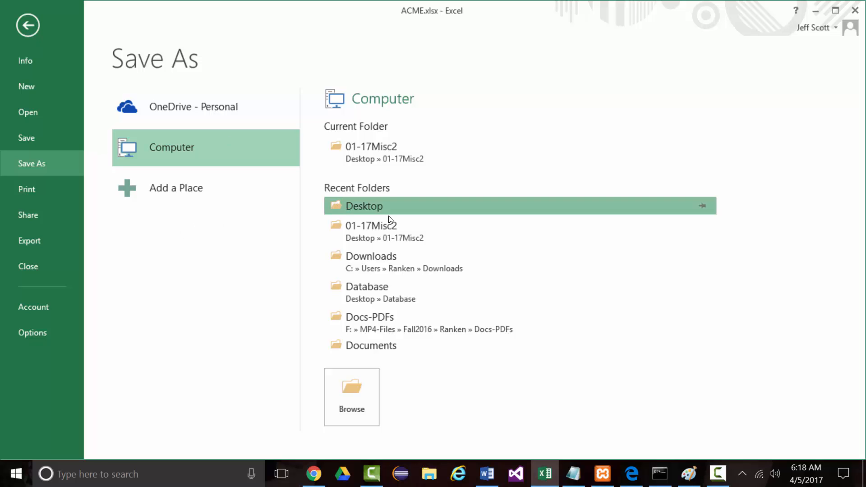
{"action": "right_click", "coordinate": [173, 220]}
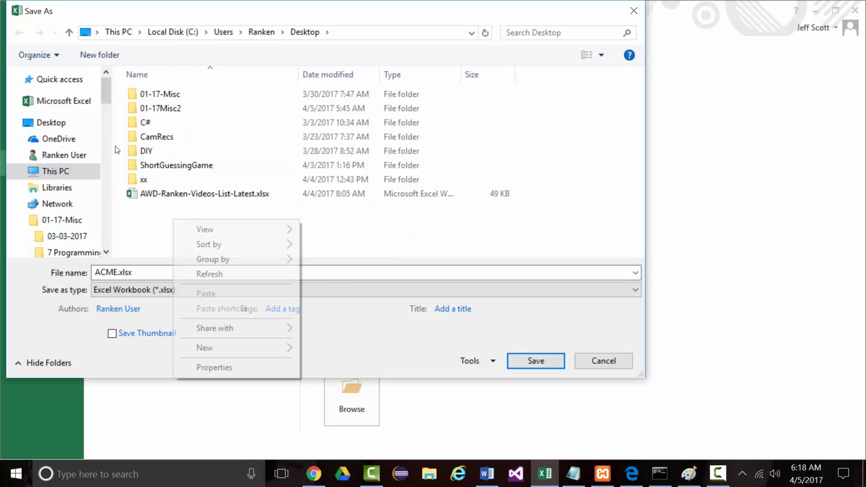
{"action": "mouse_move", "coordinate": [292, 347]}
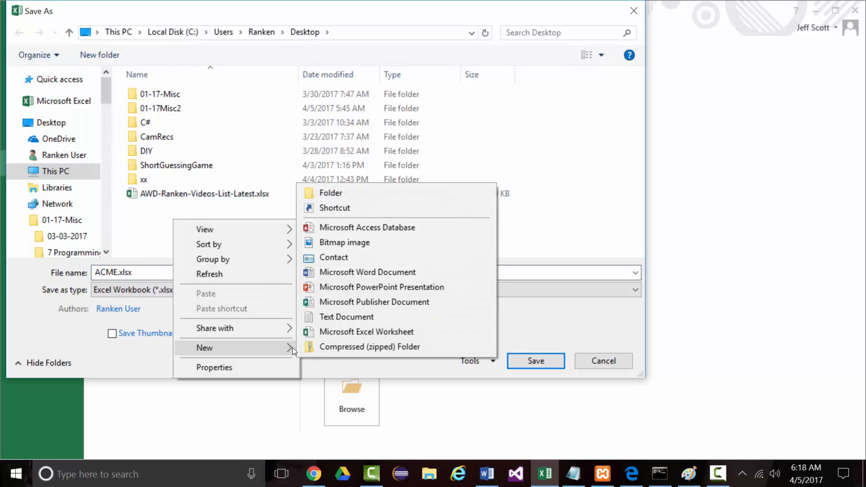
{"action": "left_click", "coordinate": [337, 198]}
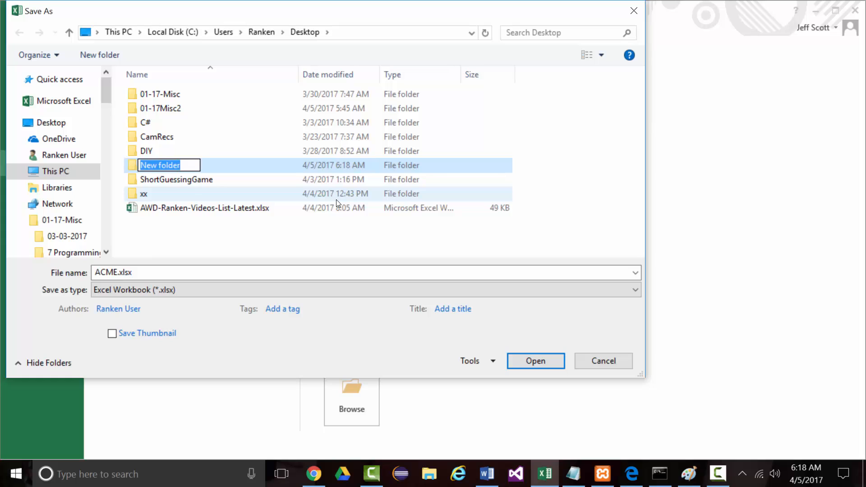
{"action": "type", "text": "CSV"}
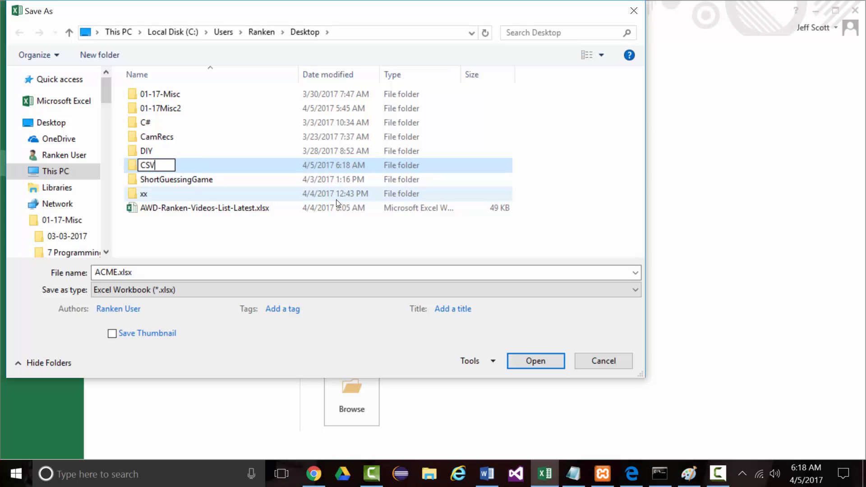
{"action": "type", "text": "-Files"}
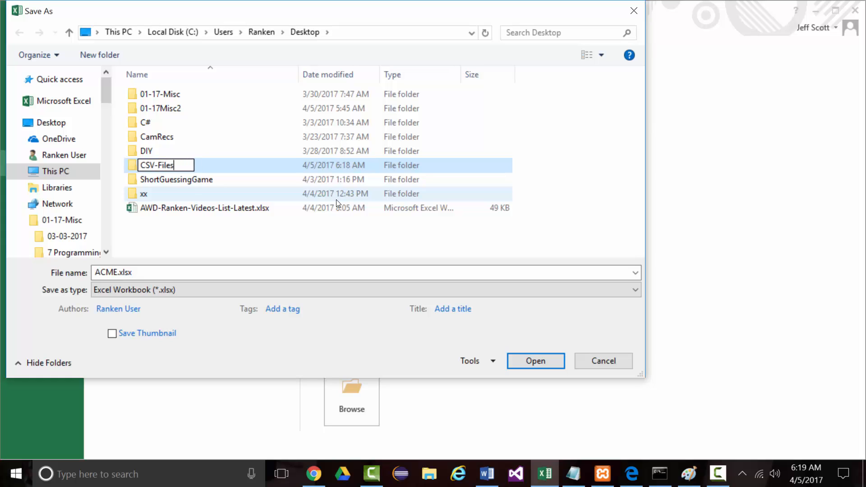
{"action": "key", "text": "Return"}
{"action": "key", "text": "Return"}
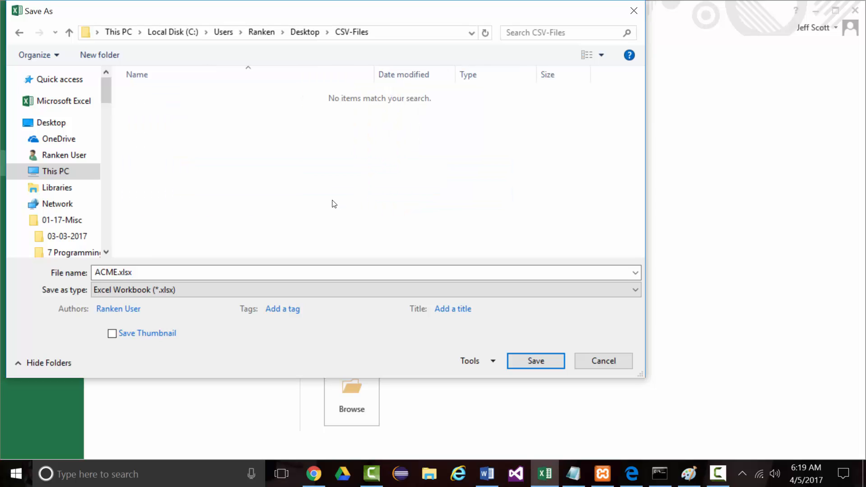
Step: Save only the active sheet as Employees in CSV (Comma delimited) format in the CSV-Files folder, and keep that format
{"action": "left_click", "coordinate": [230, 287]}
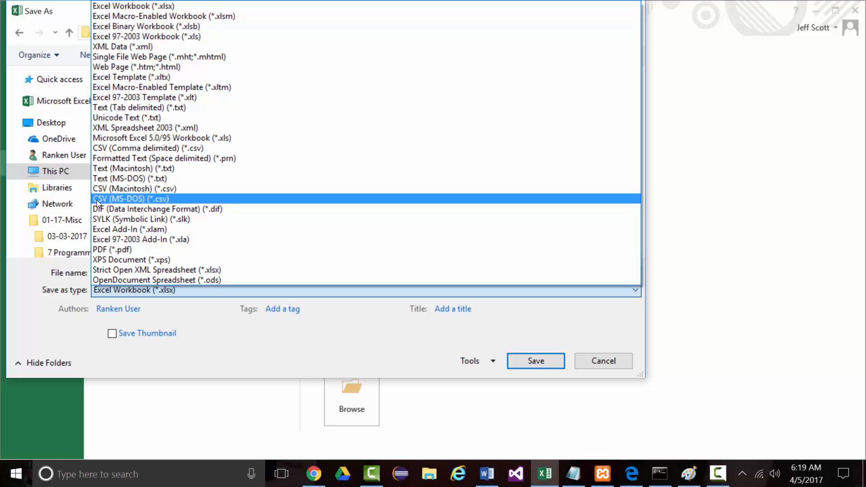
{"action": "left_click", "coordinate": [112, 149]}
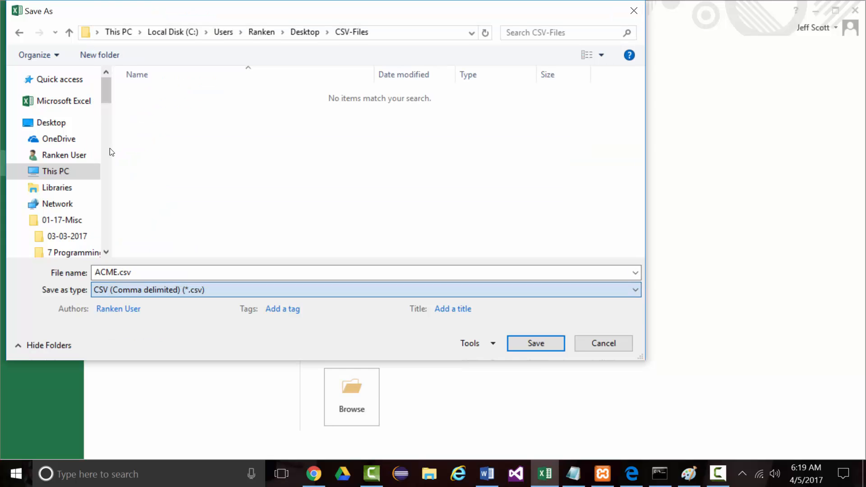
{"action": "left_click", "coordinate": [117, 271]}
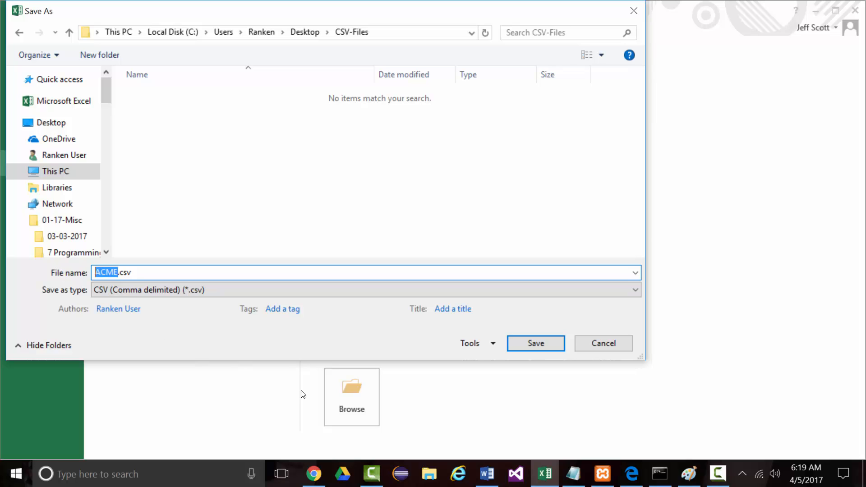
{"action": "type", "text": "Employees"}
{"action": "left_click", "coordinate": [550, 337]}
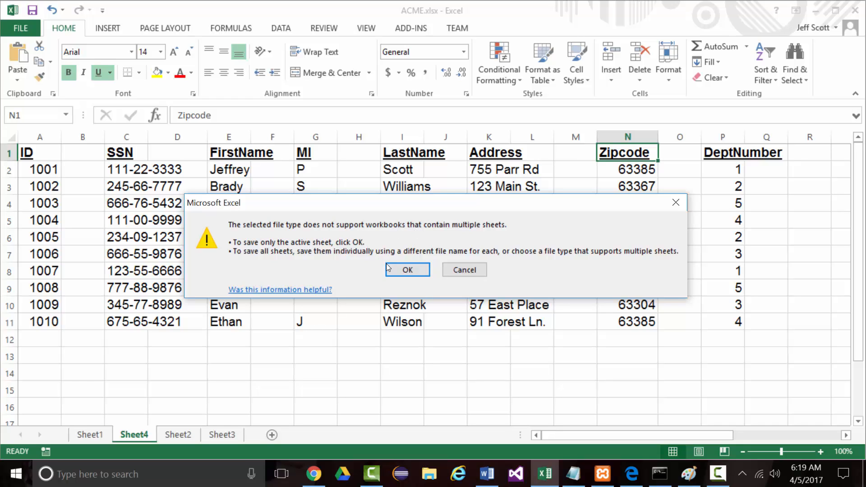
{"action": "left_click", "coordinate": [401, 269]}
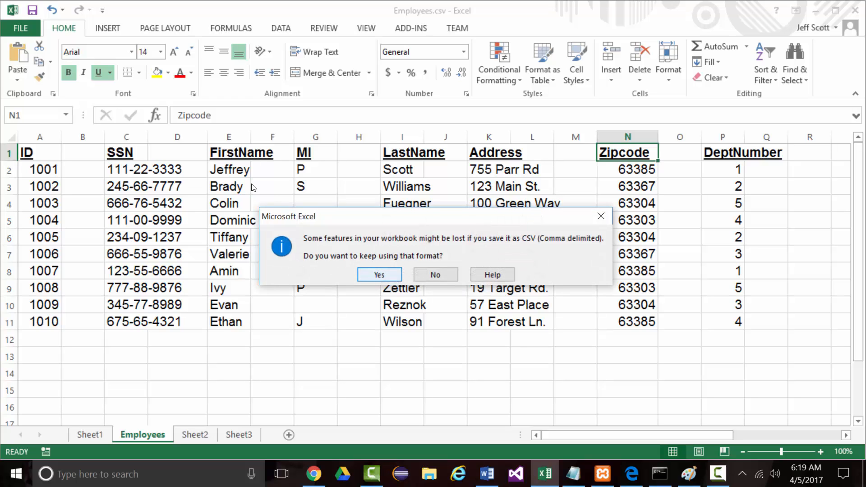
{"action": "left_click", "coordinate": [378, 274]}
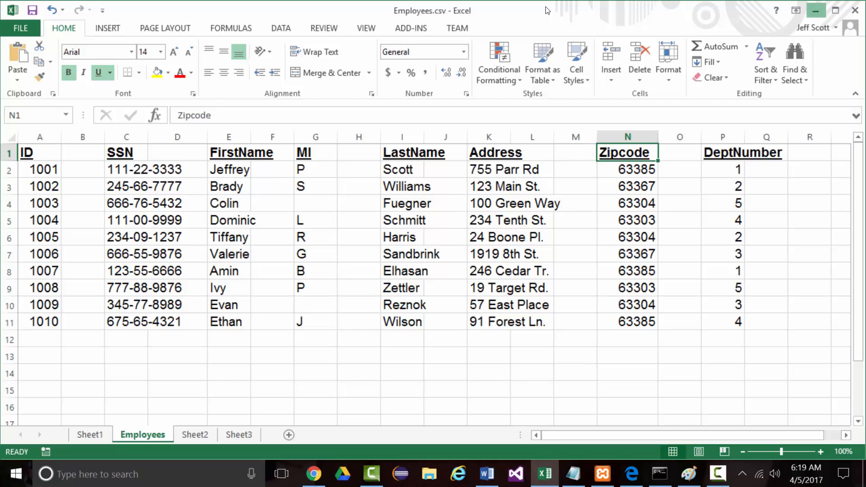
Step: Minimize the open Excel, Word, Paint and phpMyAdmin windows and open the CSV-Files folder on the desktop
{"action": "left_click", "coordinate": [816, 10]}
{"action": "left_click", "coordinate": [810, 7]}
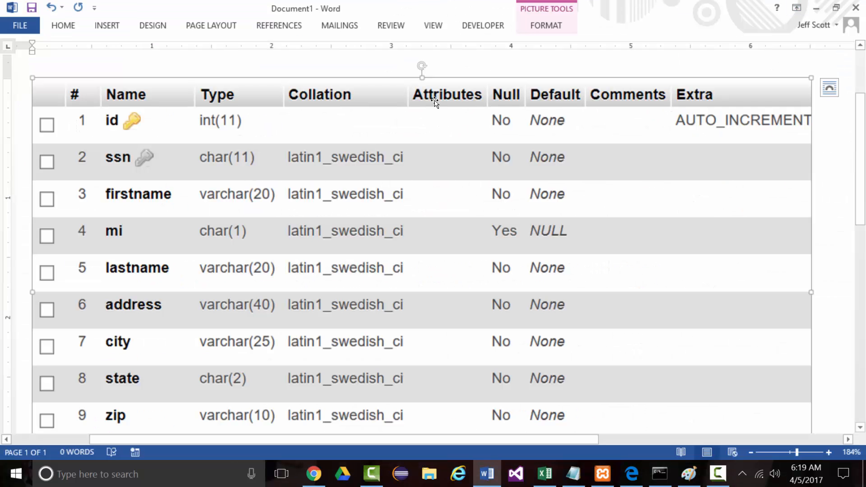
{"action": "left_click", "coordinate": [816, 8]}
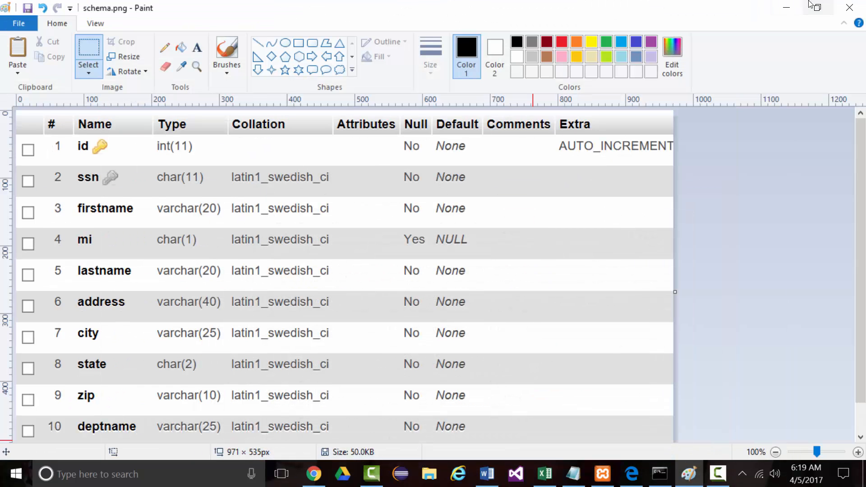
{"action": "left_click", "coordinate": [786, 8]}
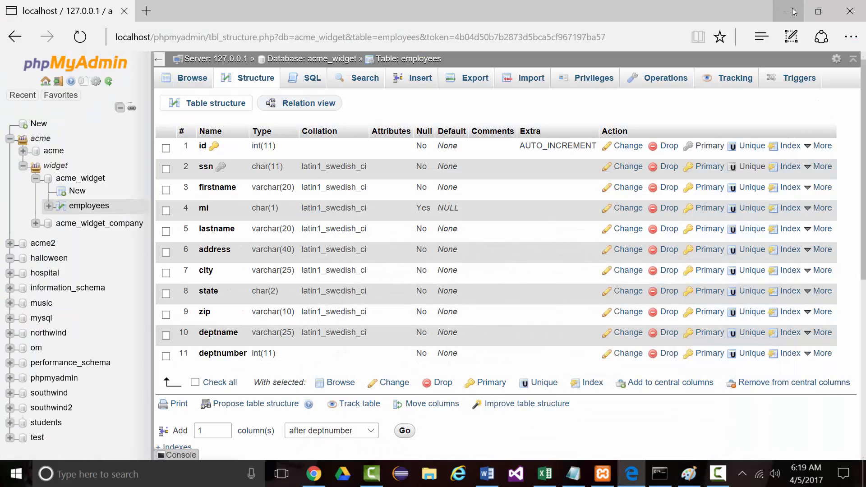
{"action": "left_click", "coordinate": [793, 11]}
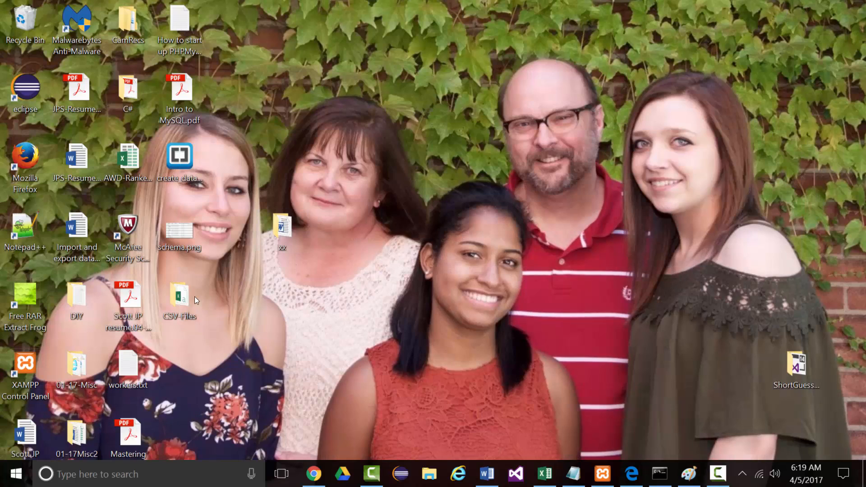
{"action": "double_click", "coordinate": [179, 299]}
Step: Try to open Employees.csv from the CSV-Files folder, and decline to reopen it in Excel
{"action": "double_click", "coordinate": [350, 185]}
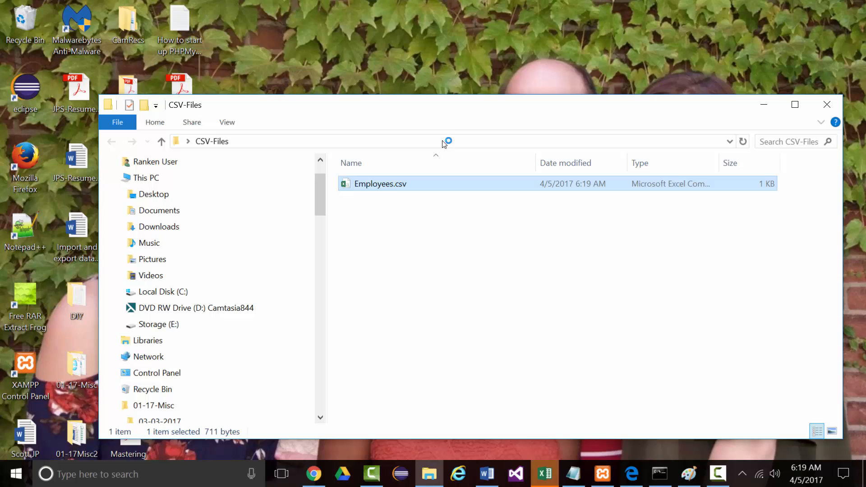
{"action": "double_click", "coordinate": [378, 186]}
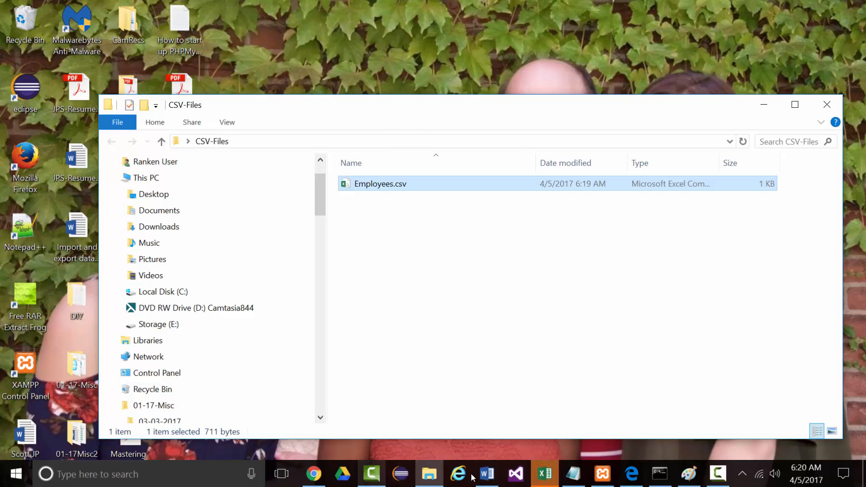
{"action": "left_click", "coordinate": [536, 466]}
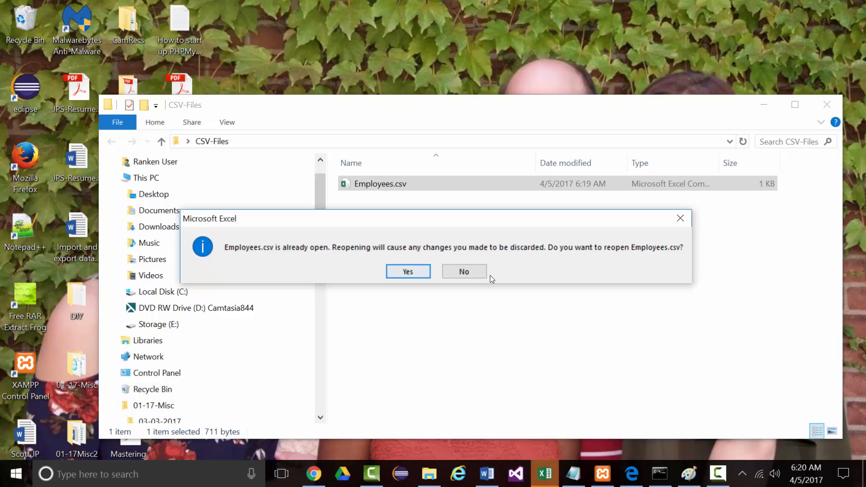
{"action": "left_click", "coordinate": [463, 272]}
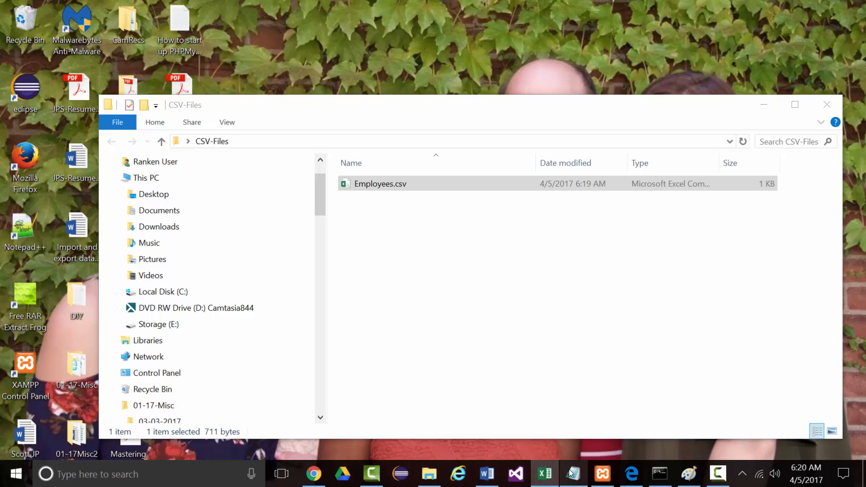
Step: Switch to Excel, look over the Employees sheet, and close Employees.csv without saving changes
{"action": "mouse_move", "coordinate": [570, 472]}
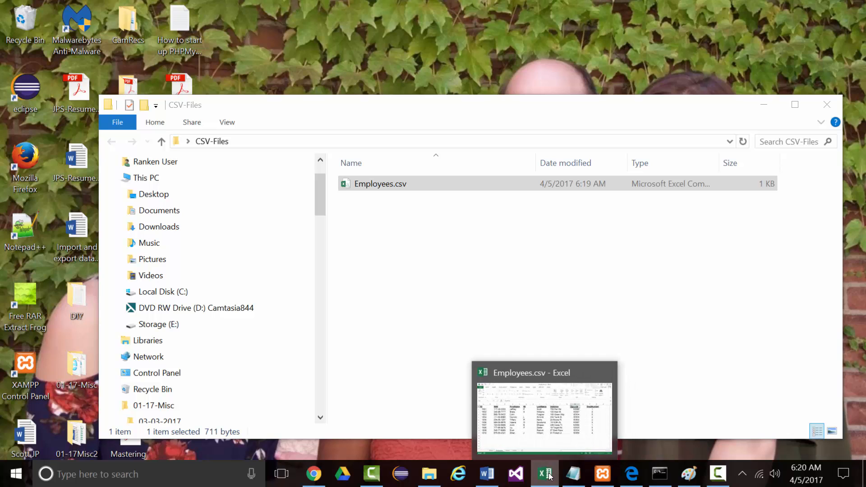
{"action": "left_click", "coordinate": [532, 441]}
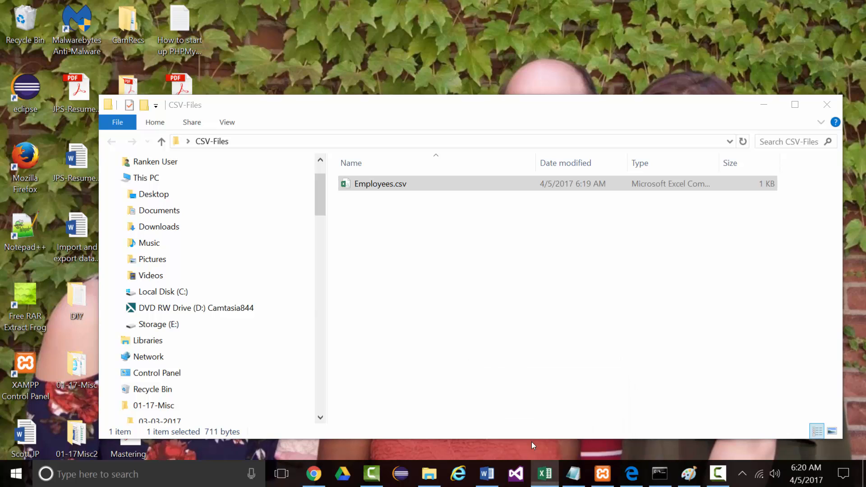
{"action": "scroll", "coordinate": [265, 283], "scroll_direction": "down", "scroll_amount": 1}
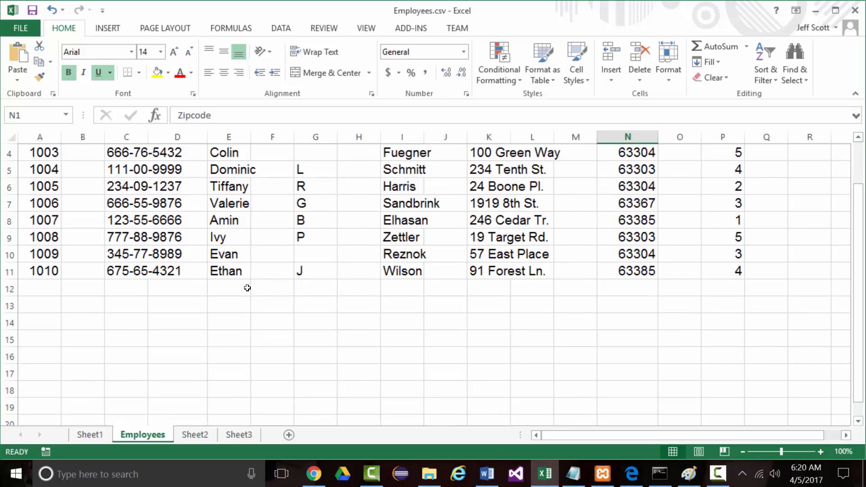
{"action": "scroll", "coordinate": [248, 286], "scroll_direction": "up", "scroll_amount": 1}
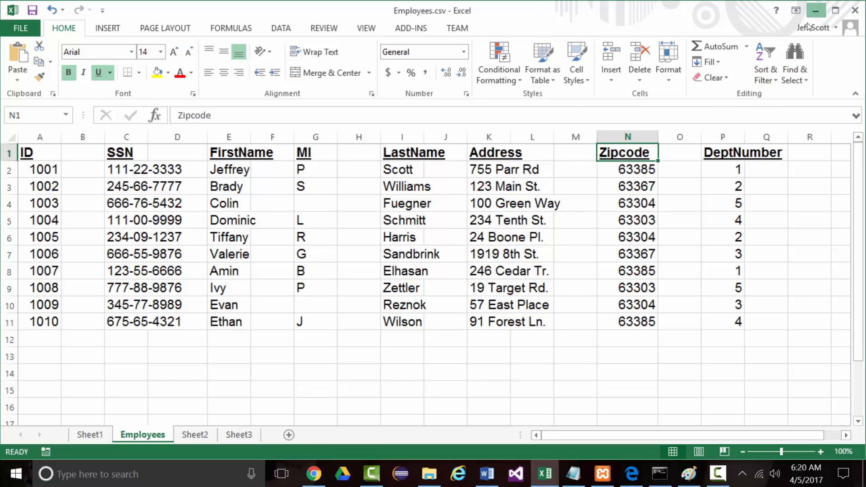
{"action": "left_click", "coordinate": [854, 10]}
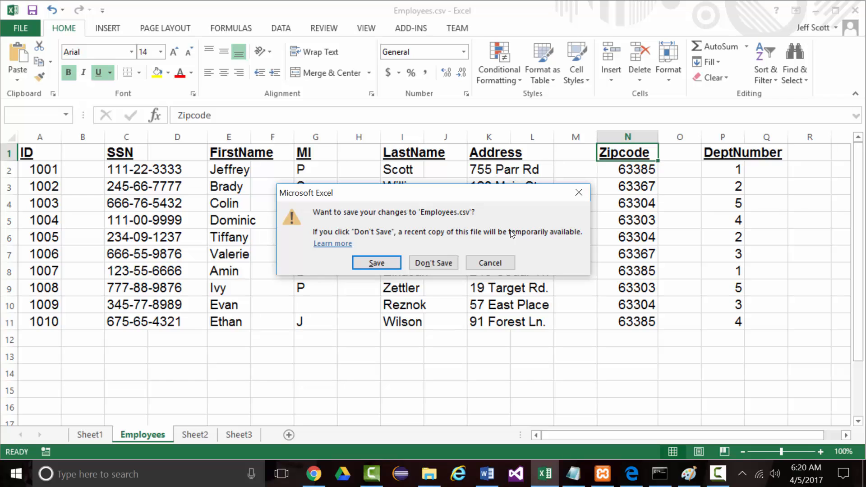
{"action": "left_click", "coordinate": [422, 263]}
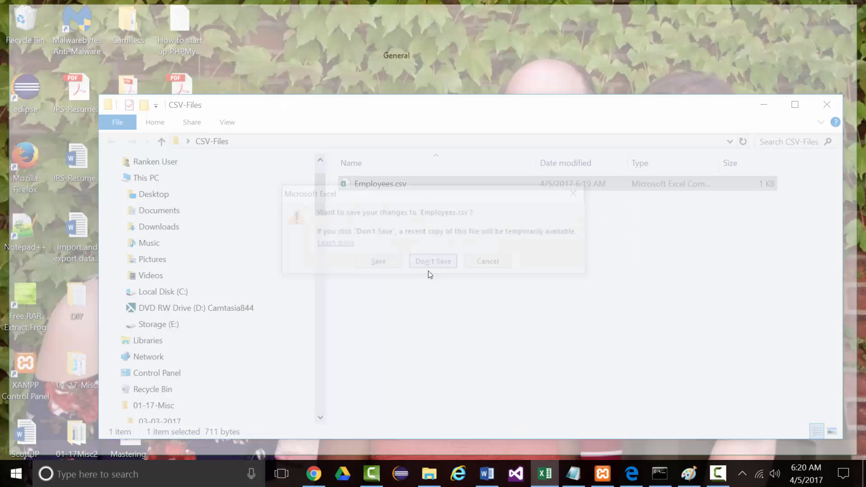
Step: Open Employees.csv from the CSV-Files folder in Notepad++, examine its comma-separated contents, then close the file and minimize the editor
{"action": "left_click", "coordinate": [378, 245]}
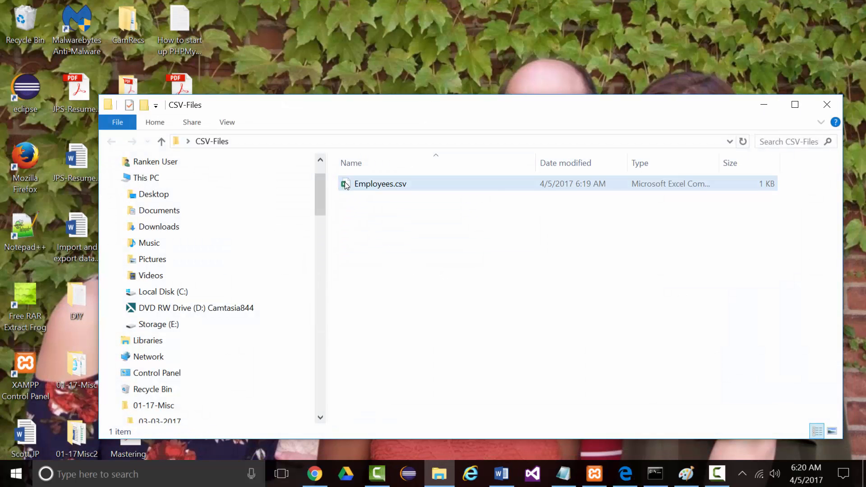
{"action": "right_click", "coordinate": [345, 185]}
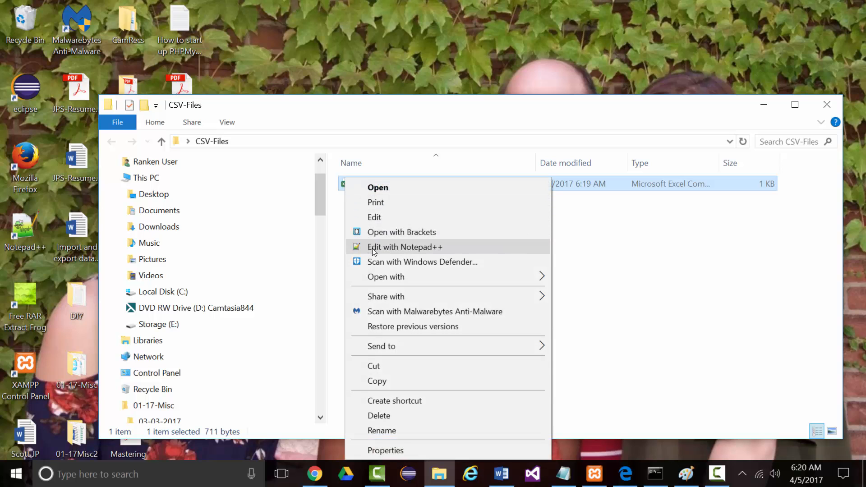
{"action": "left_click", "coordinate": [372, 248]}
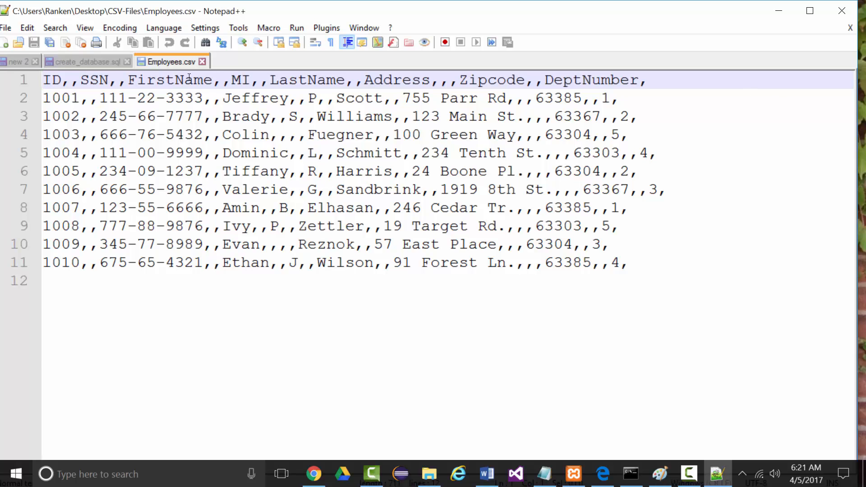
{"action": "left_click", "coordinate": [202, 62]}
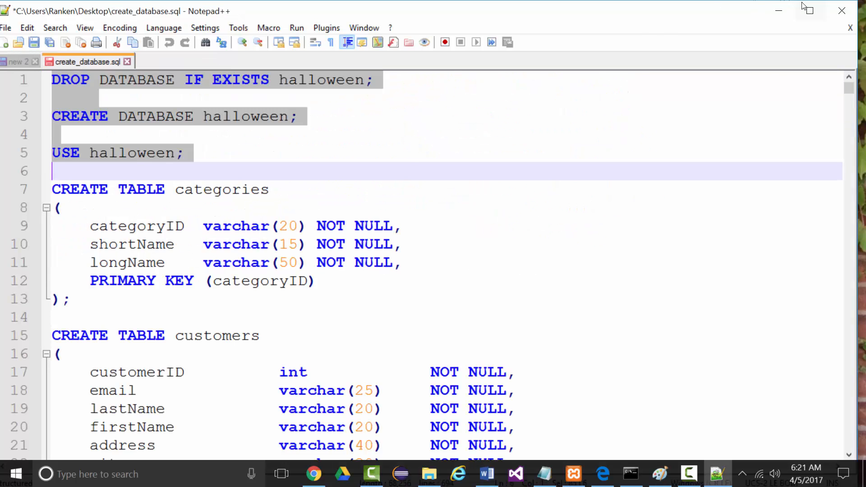
{"action": "left_click", "coordinate": [779, 10]}
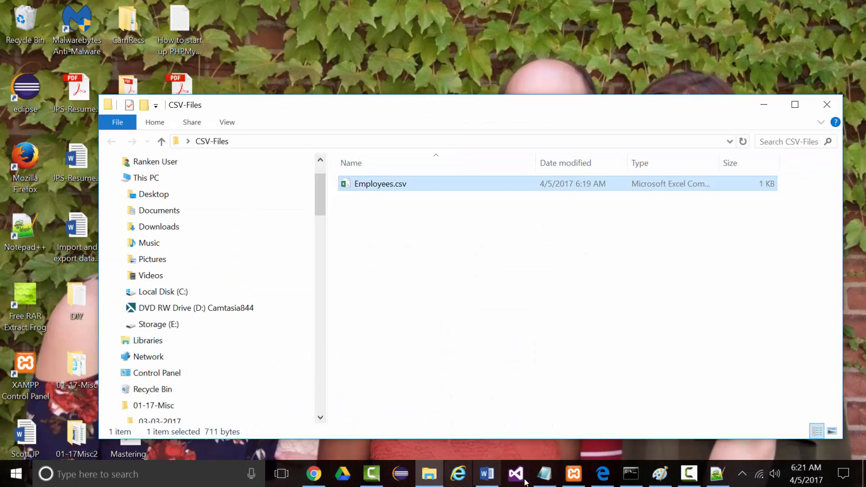
Step: Start Excel 2013 and reopen the recent ACME.xlsx workbook from the 01-17Misc2 folder
{"action": "left_click", "coordinate": [16, 473]}
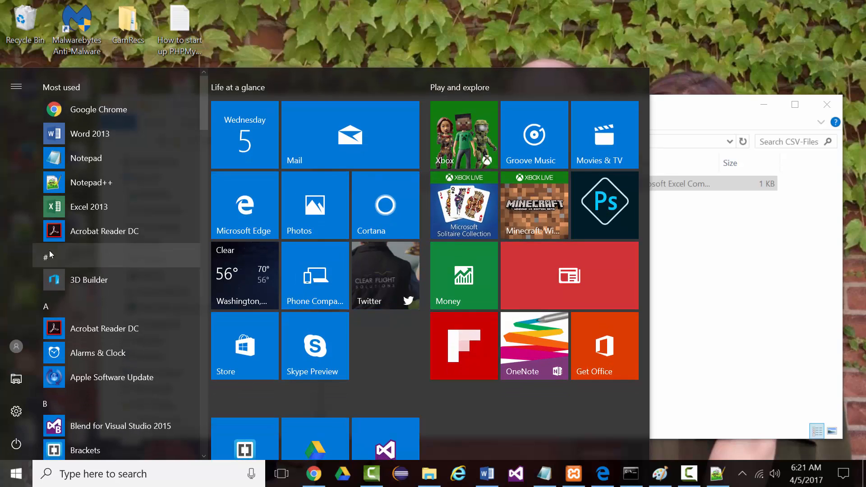
{"action": "left_click", "coordinate": [66, 206]}
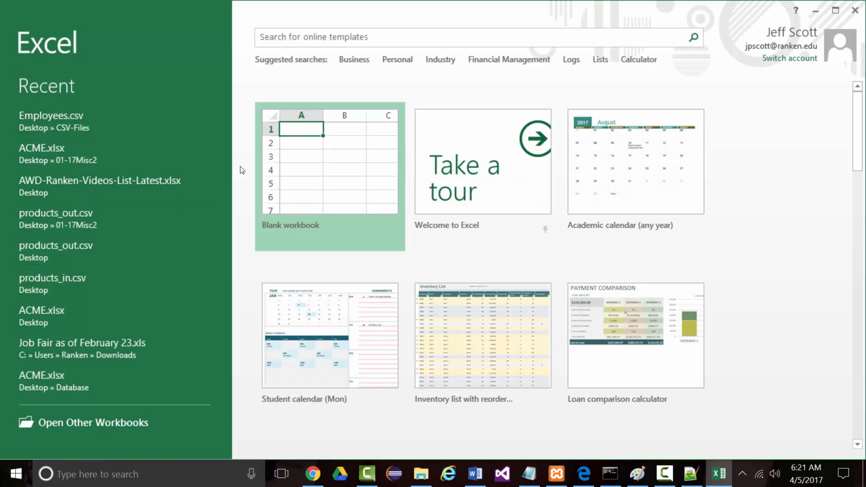
{"action": "left_click", "coordinate": [47, 147]}
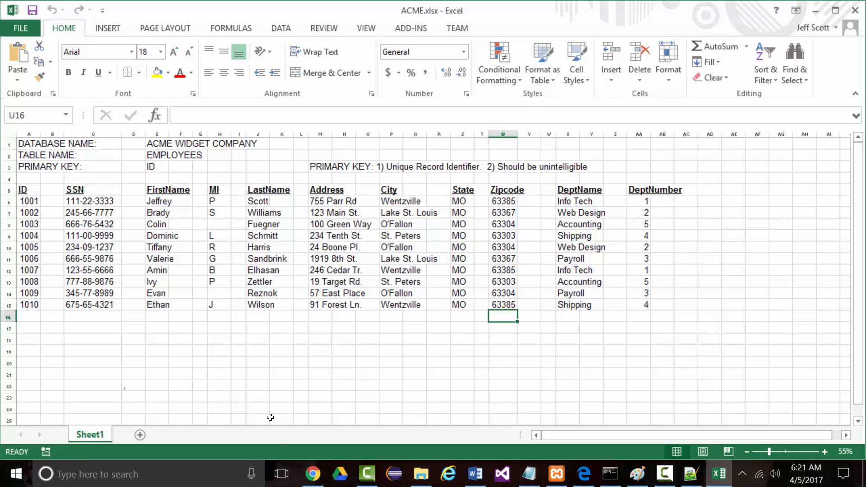
Step: Add a new sheet, copy the City, State and Zipcode data from Sheet1 into it at A1, and widen the Zipcode column
{"action": "left_click", "coordinate": [141, 435]}
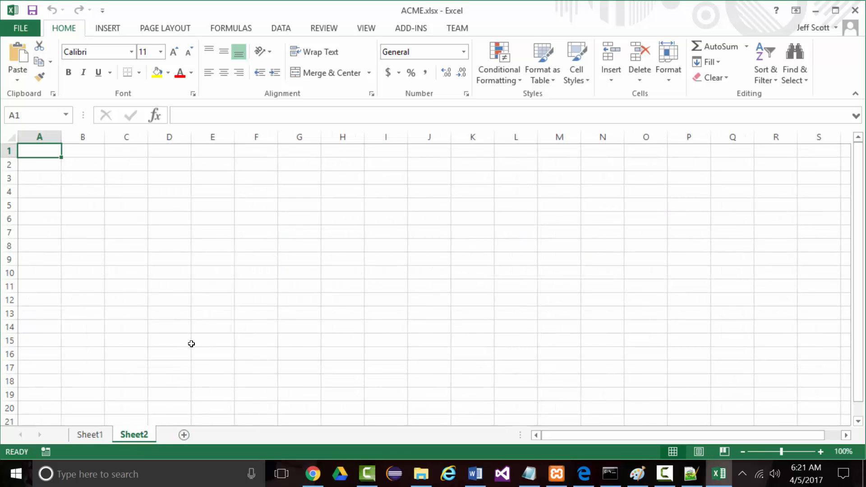
{"action": "left_click", "coordinate": [90, 435]}
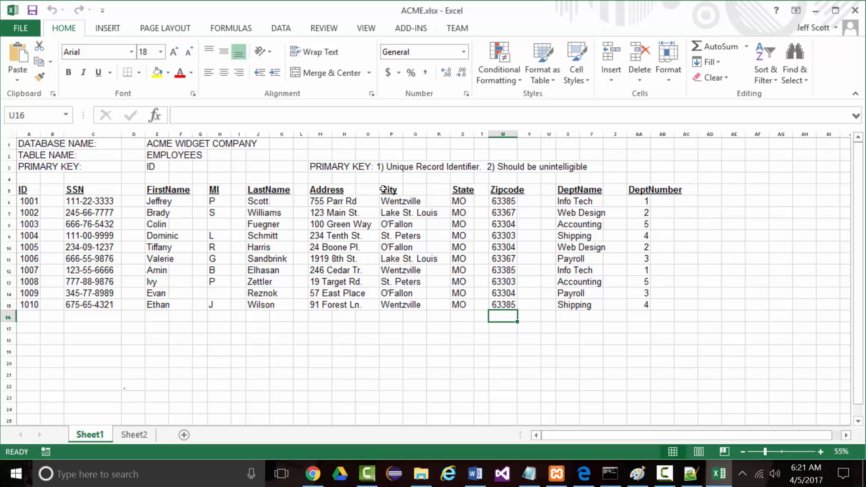
{"action": "left_click_drag", "start_coordinate": [383, 189], "coordinate": [512, 306]}
{"action": "right_click", "coordinate": [426, 274]}
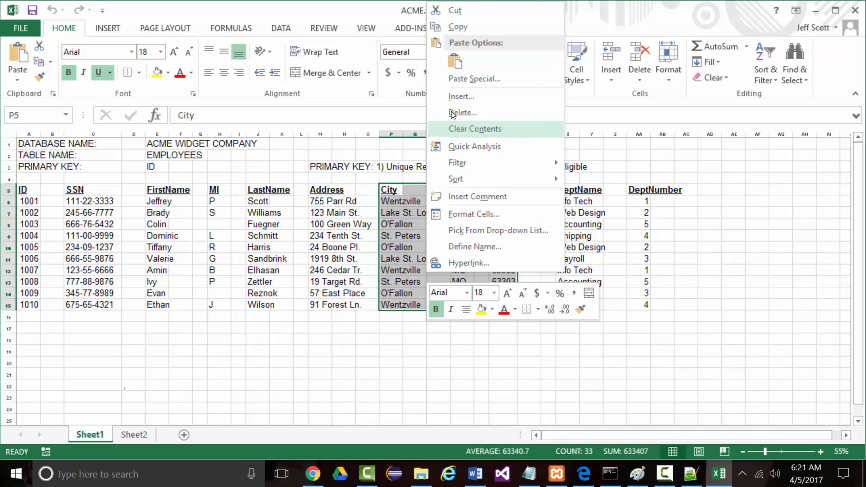
{"action": "left_click", "coordinate": [458, 26]}
{"action": "left_click", "coordinate": [146, 435]}
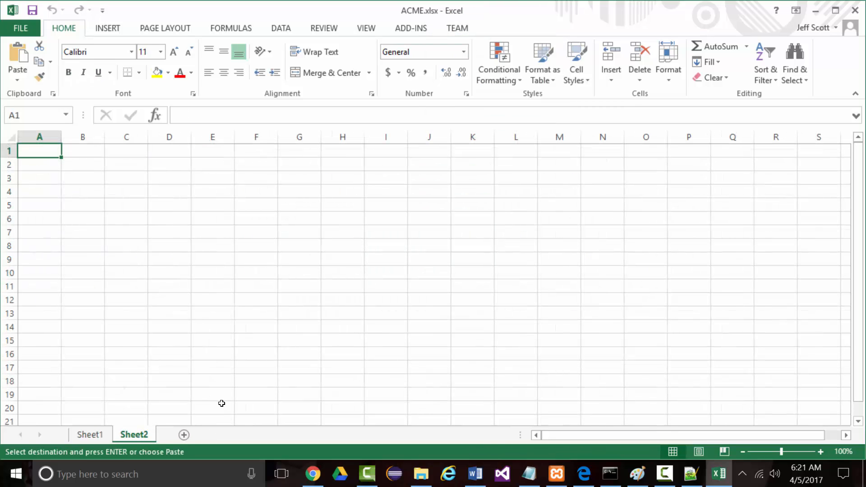
{"action": "key", "text": "ctrl+v"}
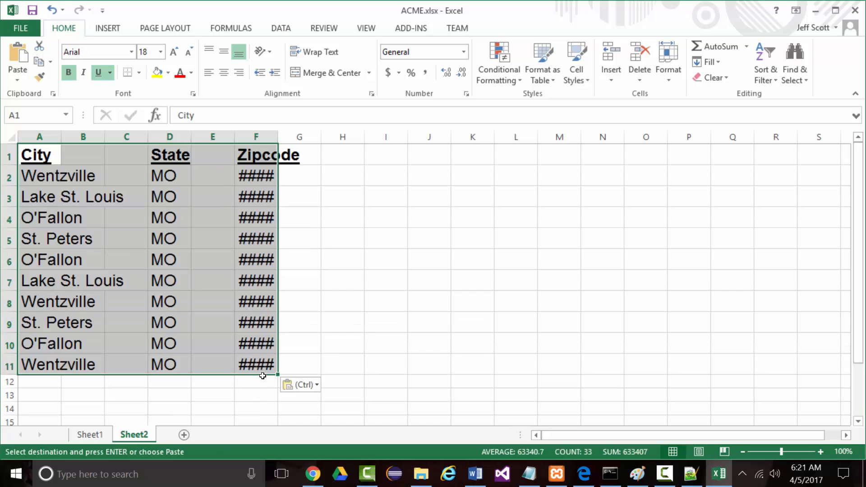
{"action": "left_click_drag", "start_coordinate": [278, 136], "coordinate": [338, 137]}
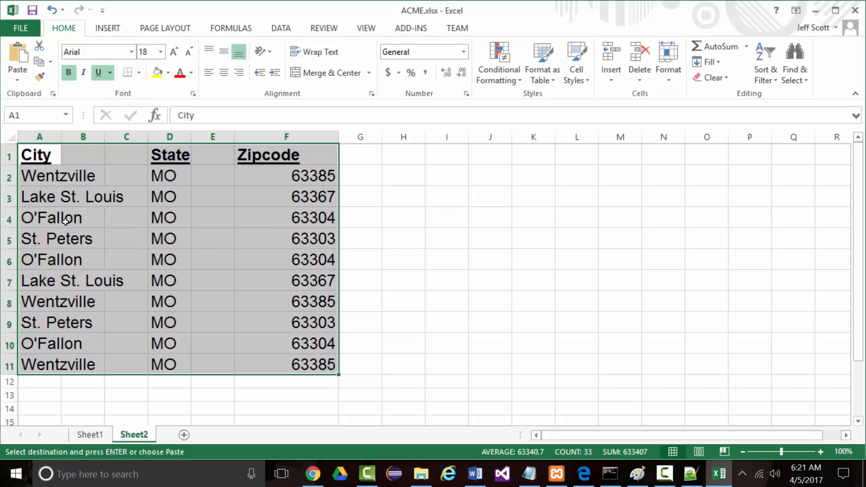
Step: Rename the new sheet as CityStateZip
{"action": "double_click", "coordinate": [141, 435]}
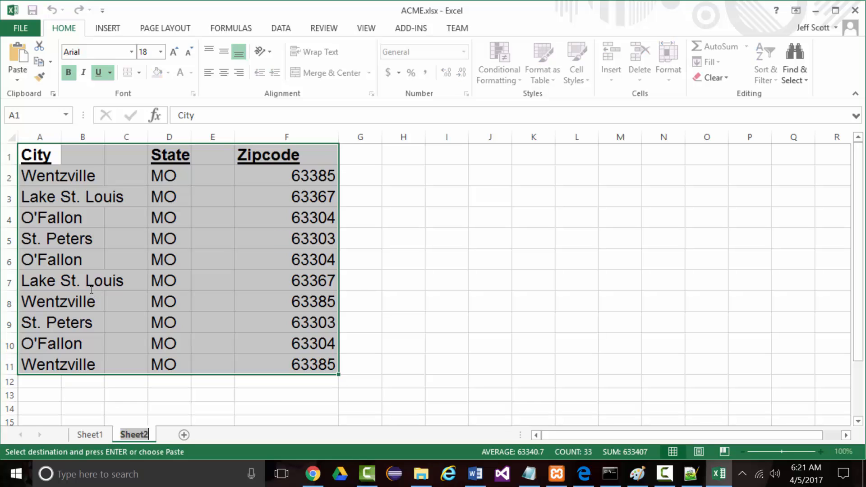
{"action": "type", "text": "Ci"}
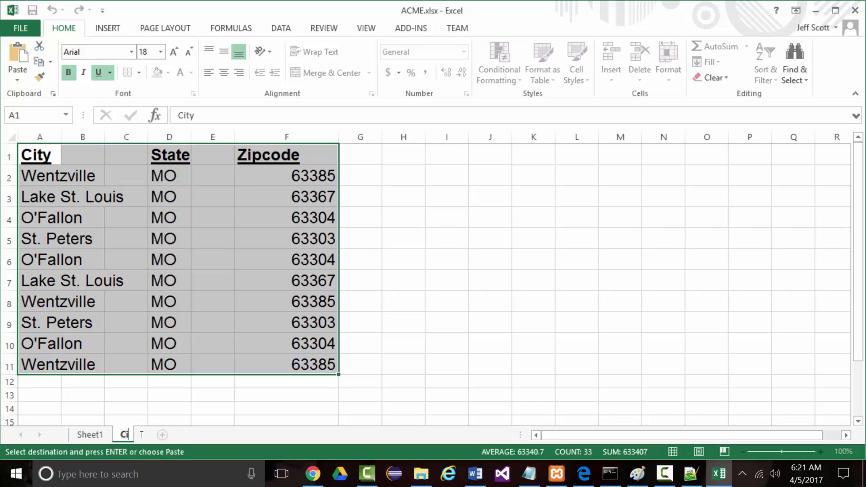
{"action": "type", "text": "tyStateZip"}
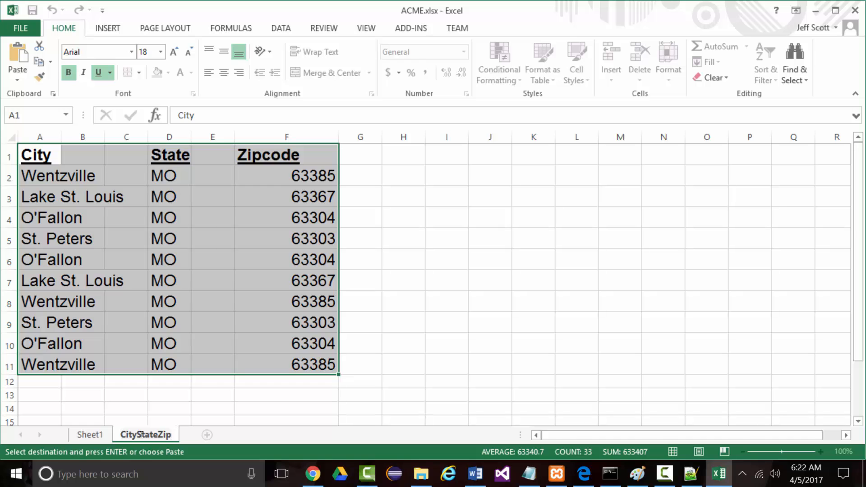
{"action": "key", "text": "Return"}
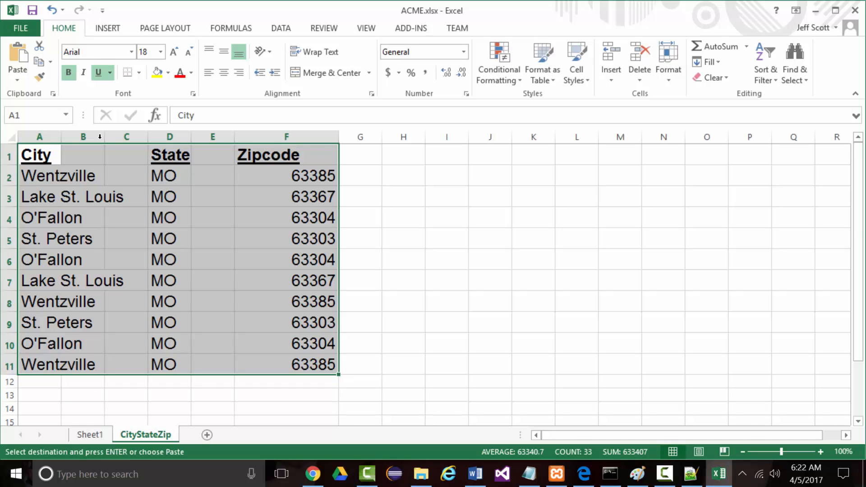
Step: Save the CityStateZip sheet in the CSV-Files folder as CityStateZip in CSV (Comma delimited) format, keeping only the active sheet
{"action": "left_click", "coordinate": [21, 27]}
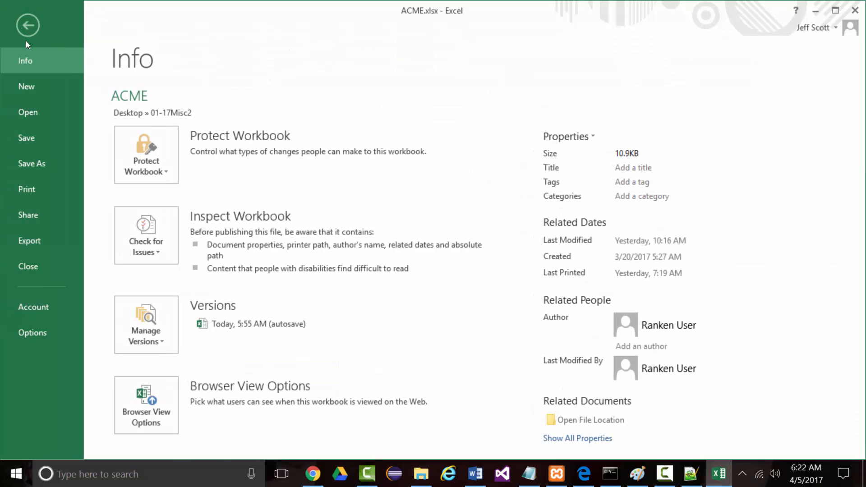
{"action": "left_click", "coordinate": [28, 163]}
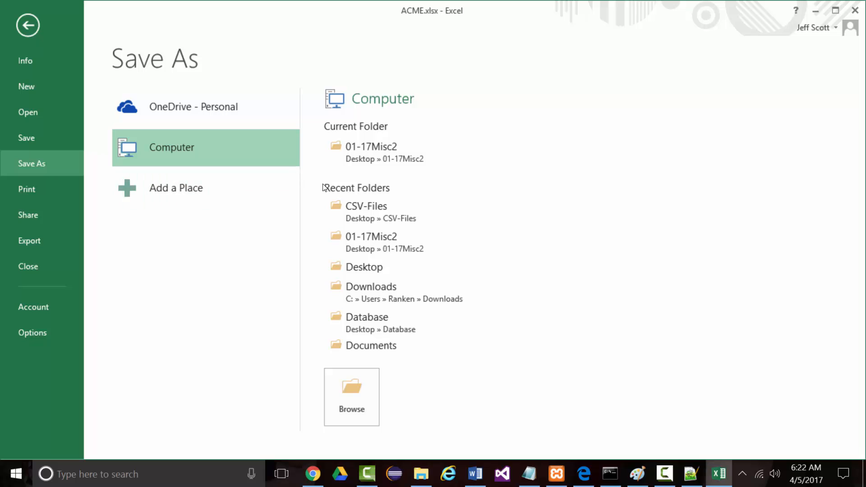
{"action": "left_click", "coordinate": [334, 206]}
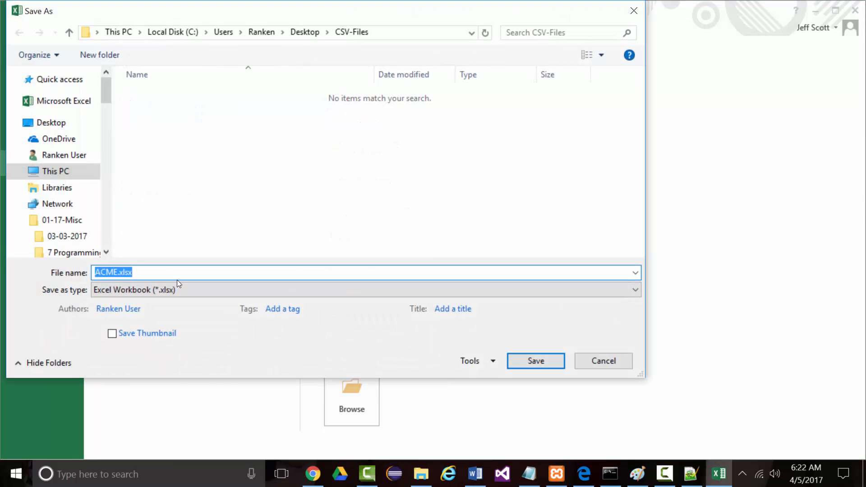
{"action": "left_click", "coordinate": [178, 288]}
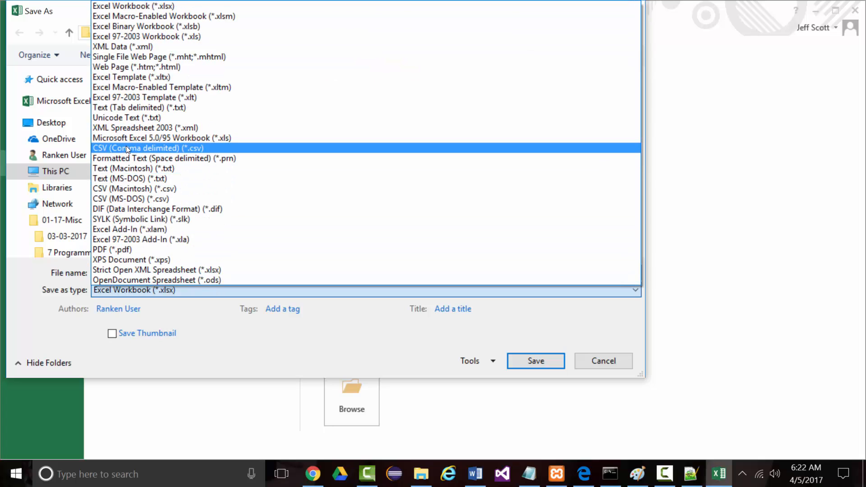
{"action": "left_click", "coordinate": [126, 148]}
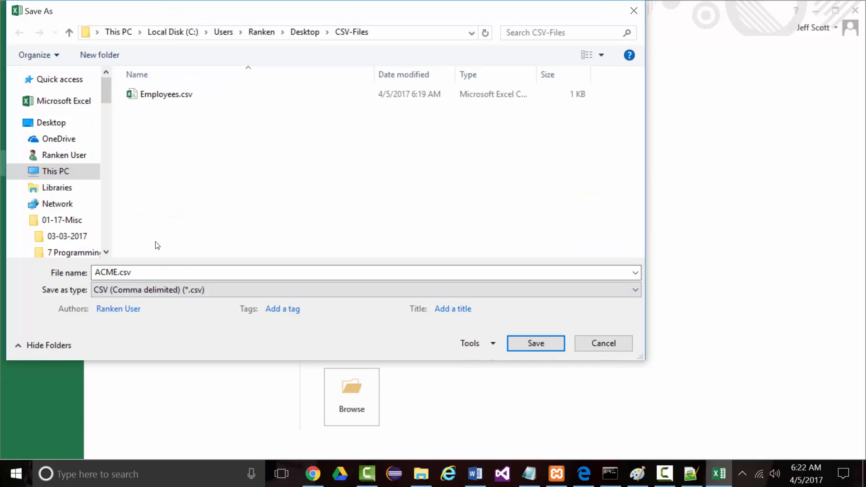
{"action": "left_click", "coordinate": [117, 272]}
{"action": "left_click", "coordinate": [118, 272]}
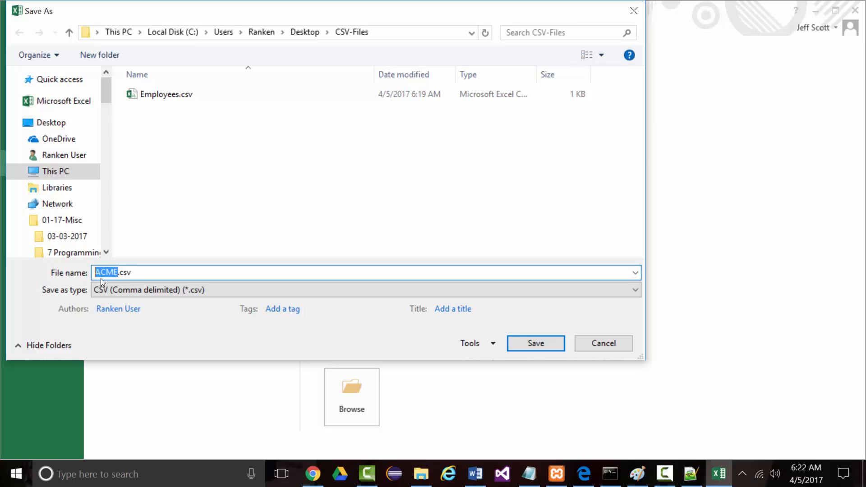
{"action": "type", "text": "CityStateZip"}
{"action": "key", "text": "Return"}
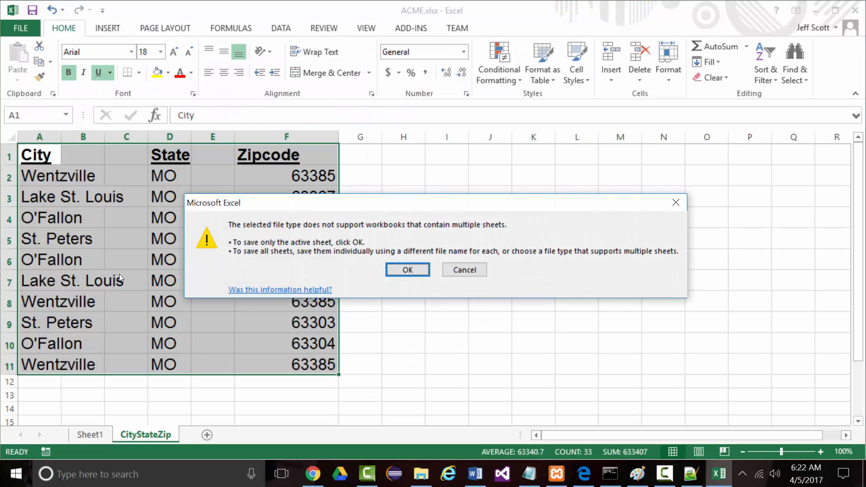
{"action": "left_click", "coordinate": [413, 274]}
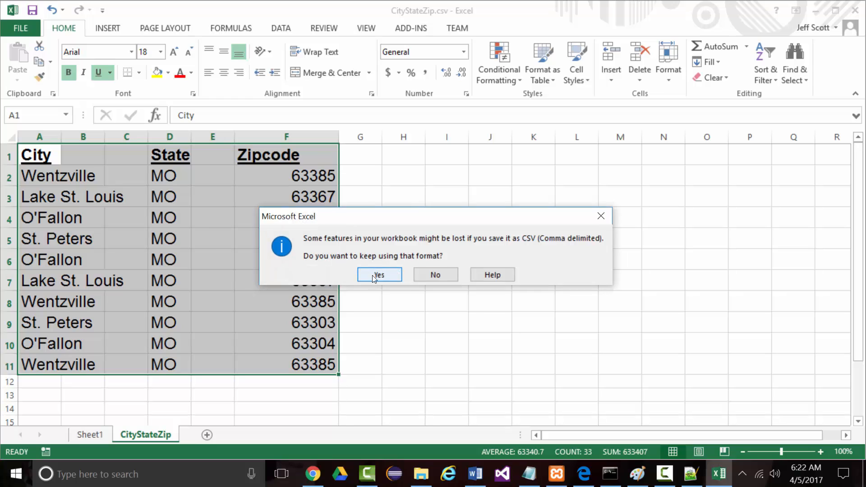
{"action": "left_click", "coordinate": [379, 275]}
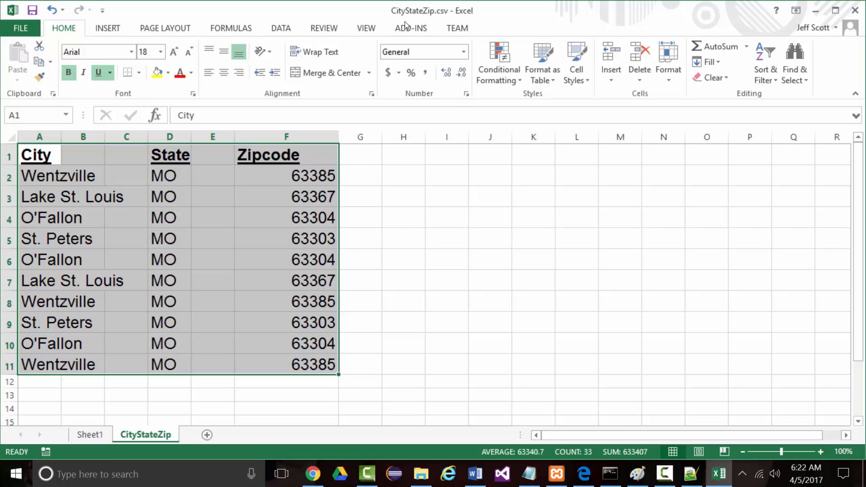
Step: Copy the DeptName and DeptNumber data with headers from Sheet1 into a new sheet starting at A1
{"action": "left_click", "coordinate": [87, 441]}
{"action": "left_click", "coordinate": [92, 436]}
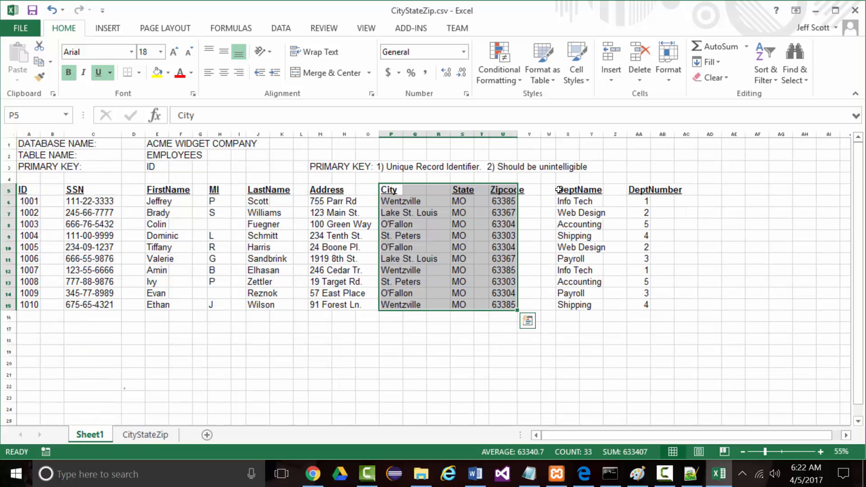
{"action": "left_click_drag", "start_coordinate": [559, 190], "coordinate": [678, 305]}
{"action": "right_click", "coordinate": [594, 278]}
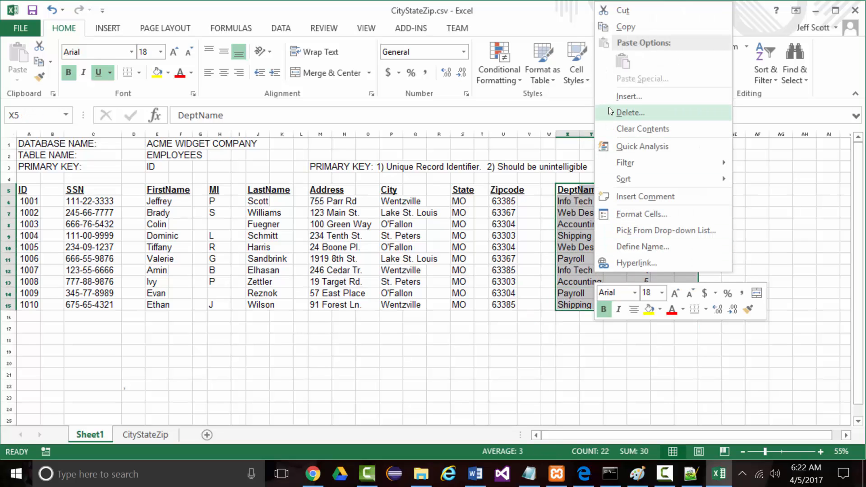
{"action": "left_click", "coordinate": [626, 27]}
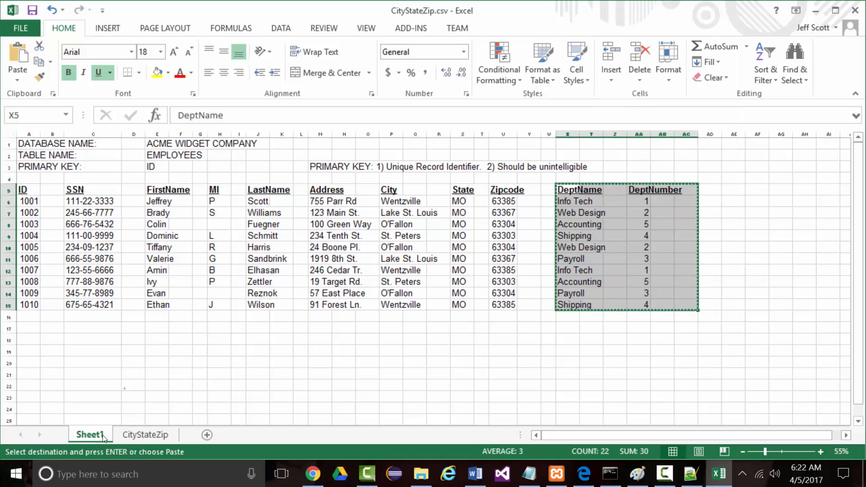
{"action": "left_click", "coordinate": [130, 436]}
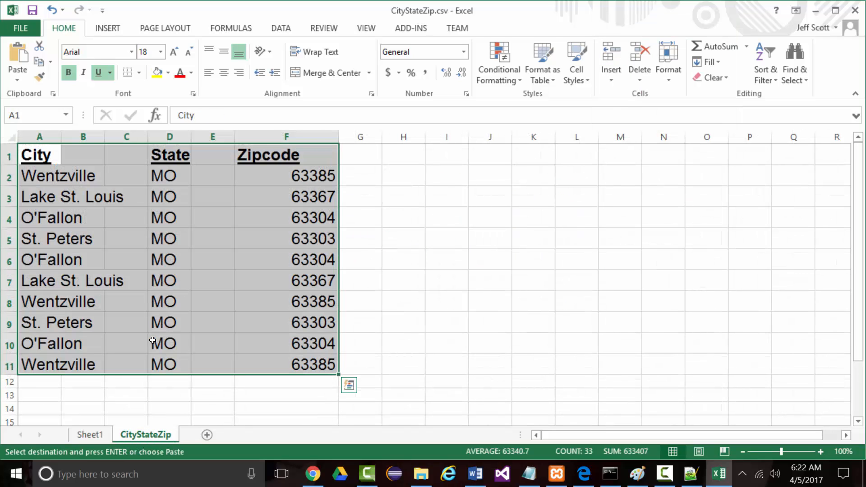
{"action": "left_click", "coordinate": [208, 435]}
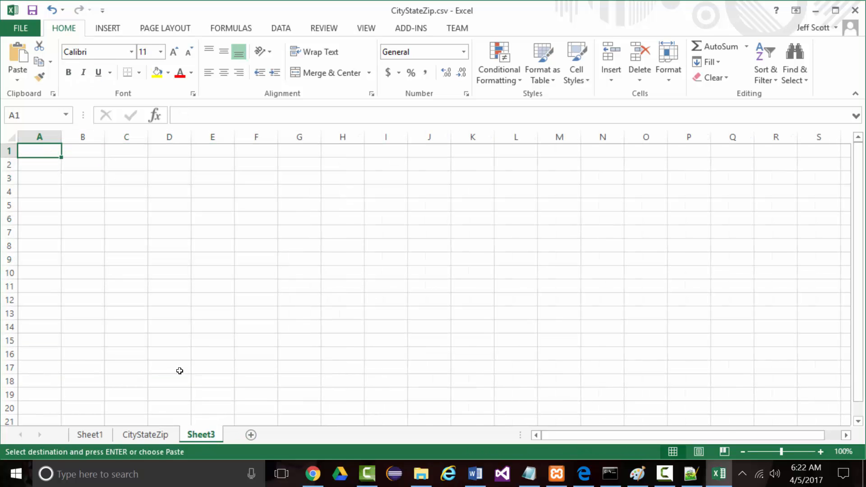
{"action": "key", "text": "ctrl+v"}
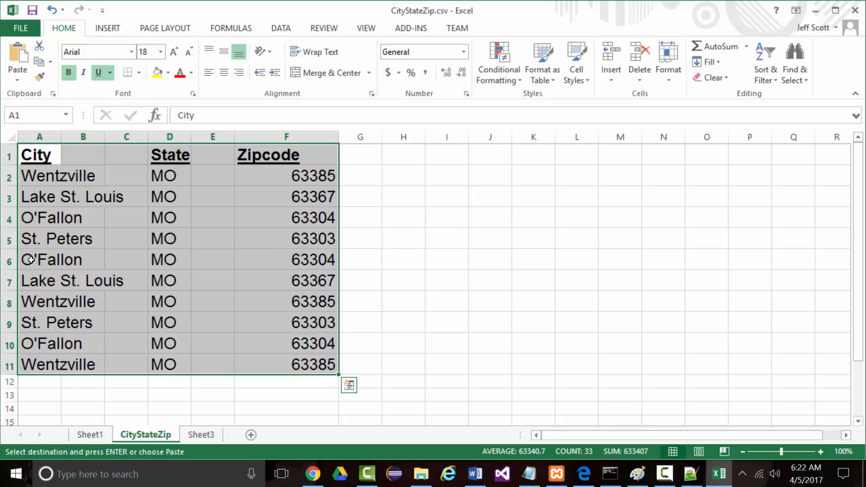
Step: Clear the duplicate city entries in rows 6 to 11 of the CityStateZip sheet
{"action": "left_click_drag", "start_coordinate": [30, 259], "coordinate": [328, 370]}
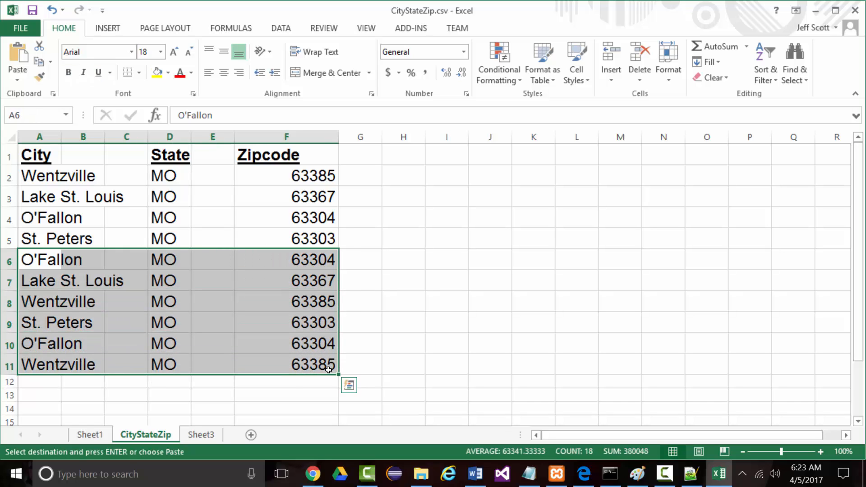
{"action": "key", "text": "Delete"}
{"action": "left_click", "coordinate": [272, 365]}
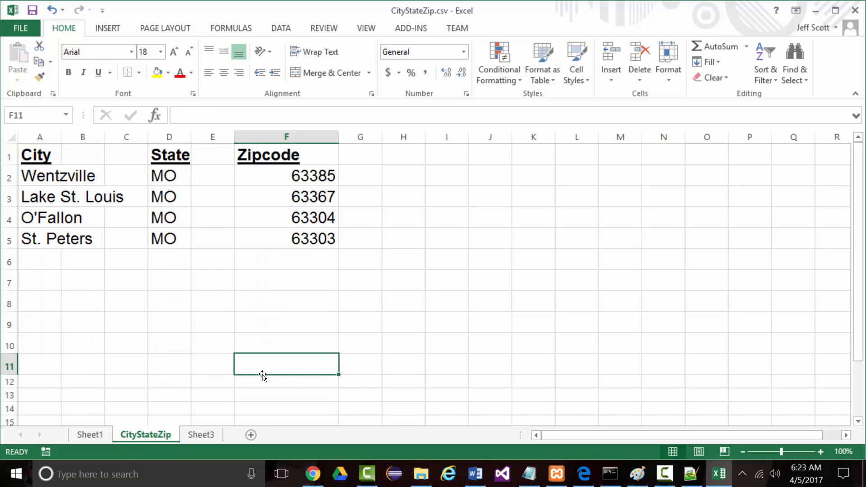
Step: Save the trimmed CityStateZip sheet over the existing CityStateZip.csv in the CSV-Files folder, keeping the comma-delimited format
{"action": "left_click", "coordinate": [19, 27]}
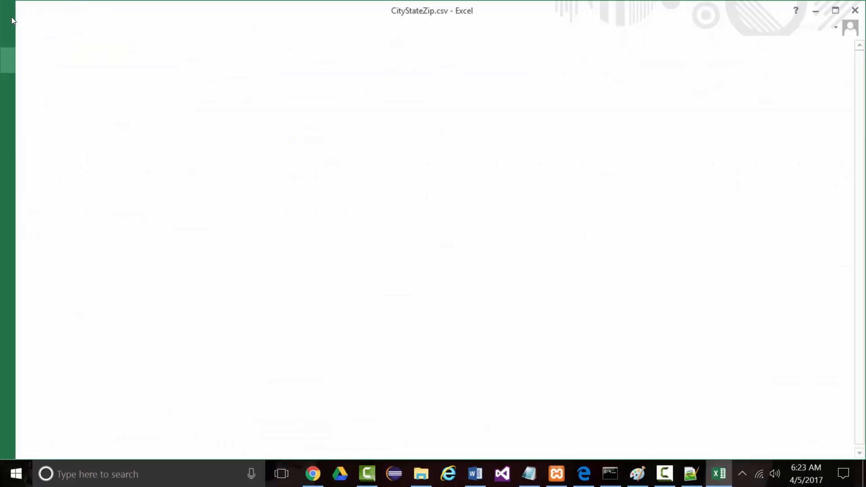
{"action": "left_click", "coordinate": [45, 165]}
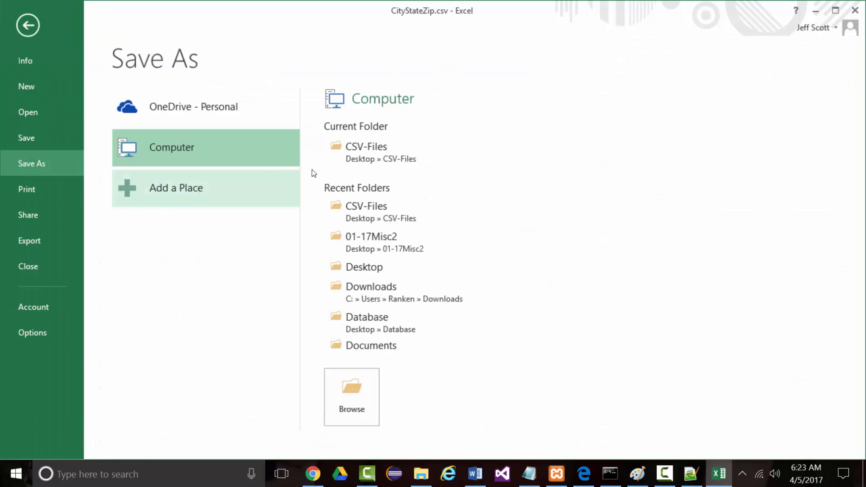
{"action": "left_click", "coordinate": [356, 151]}
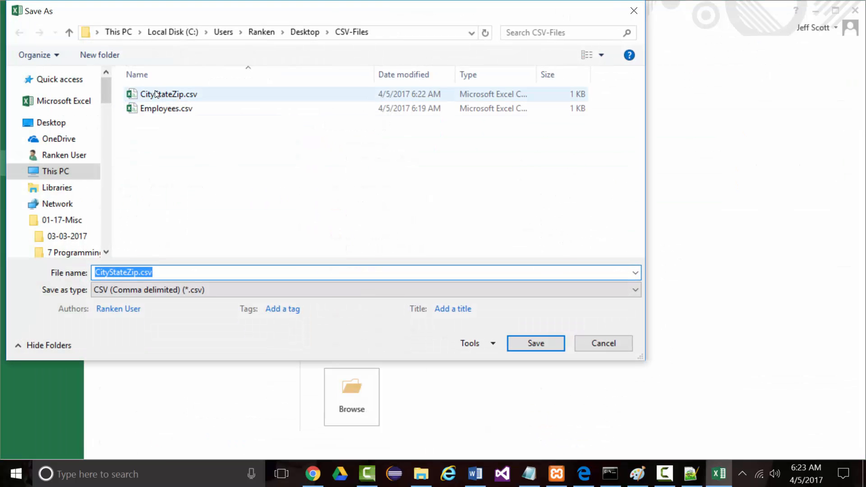
{"action": "left_click", "coordinate": [155, 94]}
{"action": "left_click", "coordinate": [522, 342]}
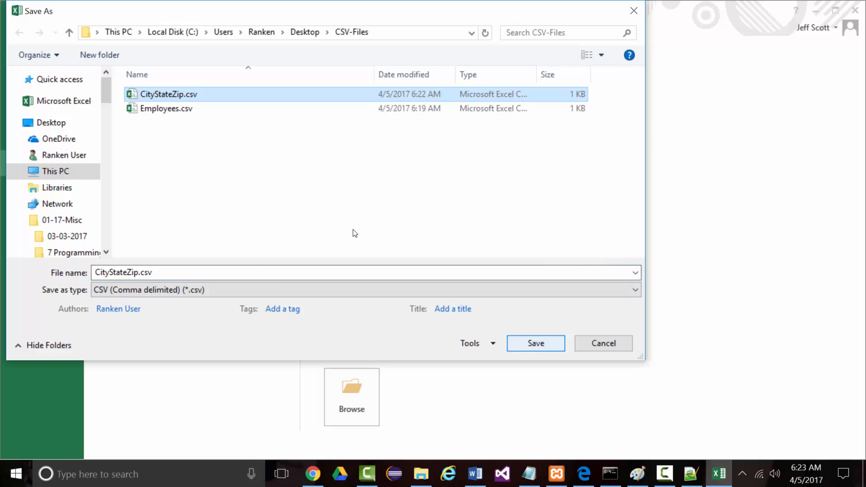
{"action": "left_click", "coordinate": [471, 240]}
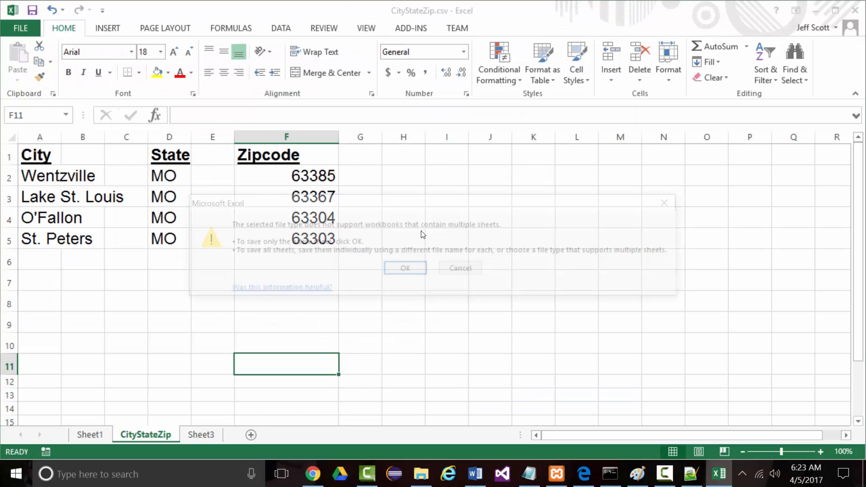
{"action": "left_click", "coordinate": [407, 271]}
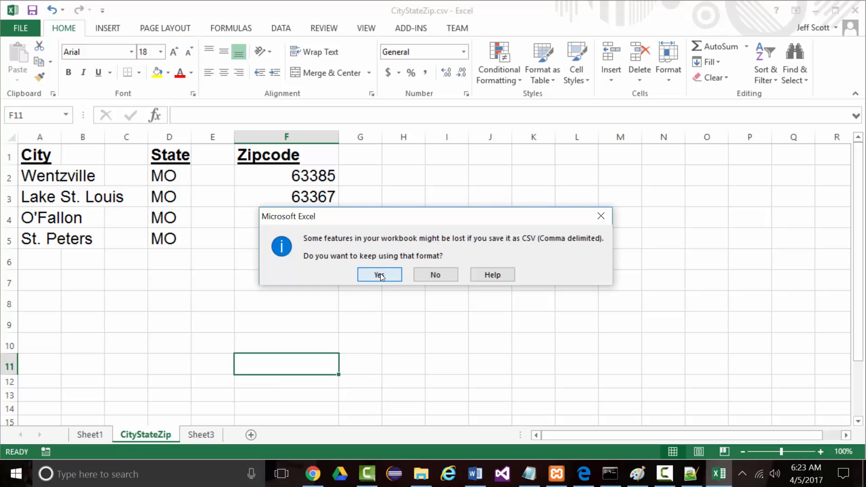
{"action": "left_click", "coordinate": [392, 272]}
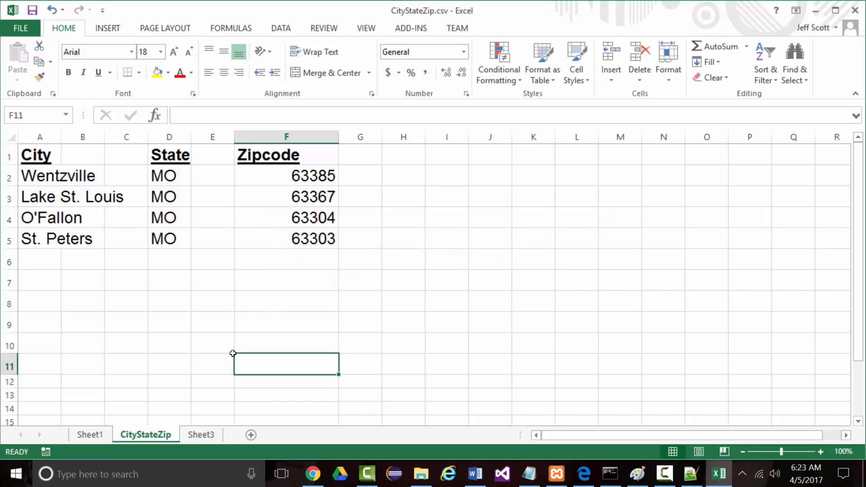
Step: Rename Sheet3, which holds the department data, as Departments
{"action": "left_click", "coordinate": [199, 435]}
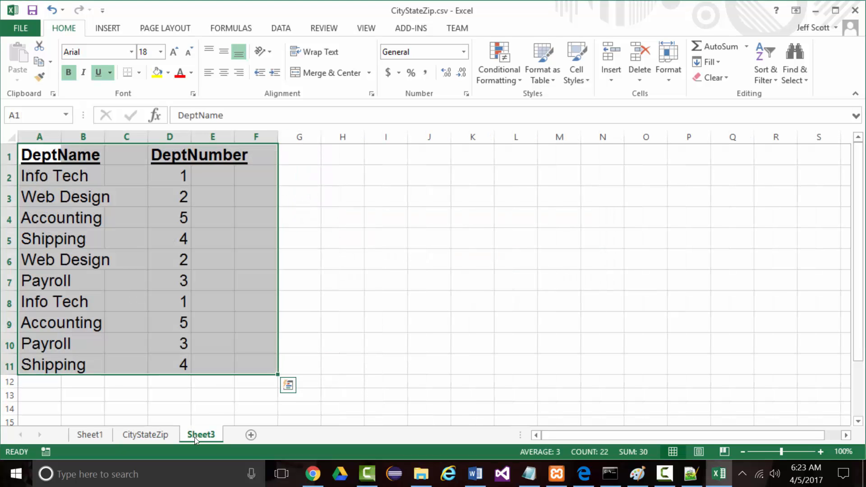
{"action": "double_click", "coordinate": [202, 434]}
{"action": "type", "text": "De"}
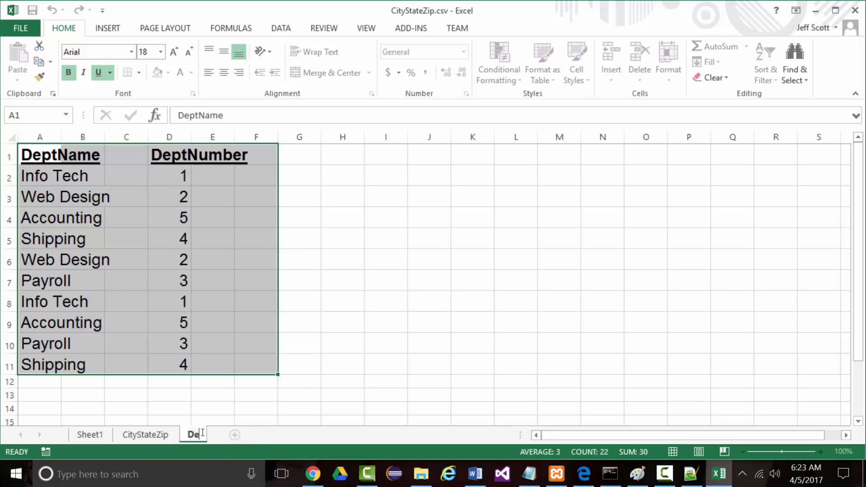
{"action": "type", "text": "partments"}
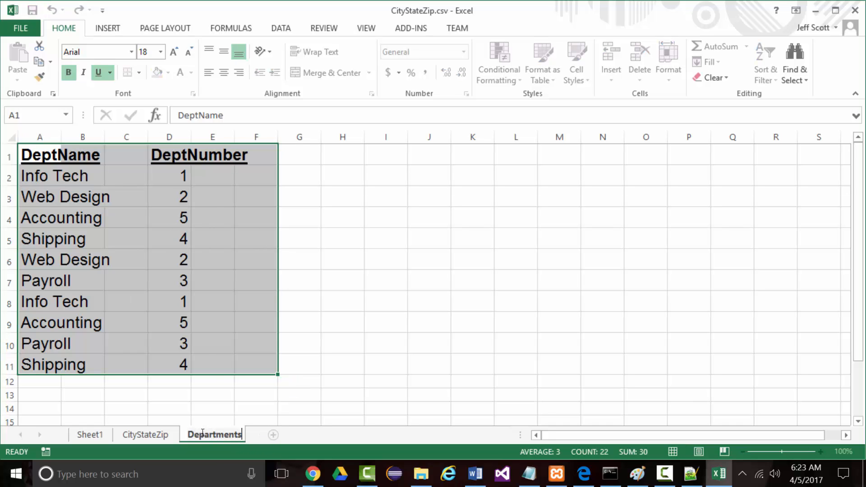
{"action": "key", "text": "Return"}
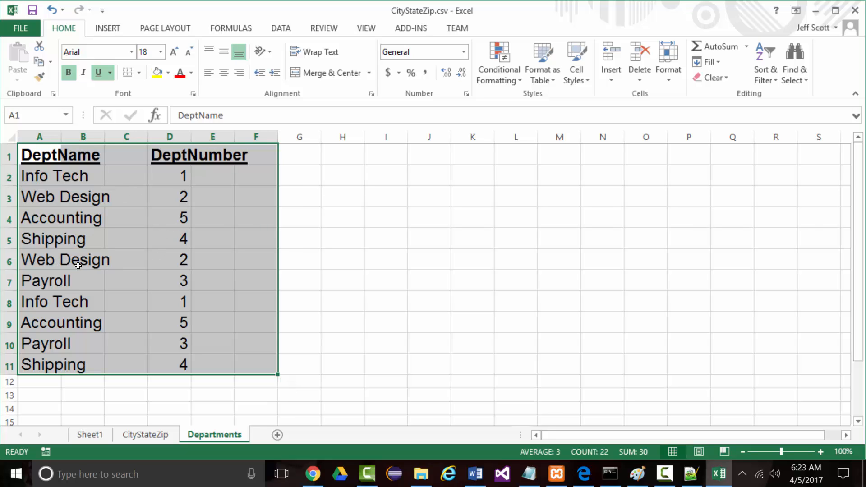
Step: Delete the duplicate department rows from the Departments sheet: the second Web Design row and the four rows below the first Payroll row
{"action": "left_click", "coordinate": [32, 260]}
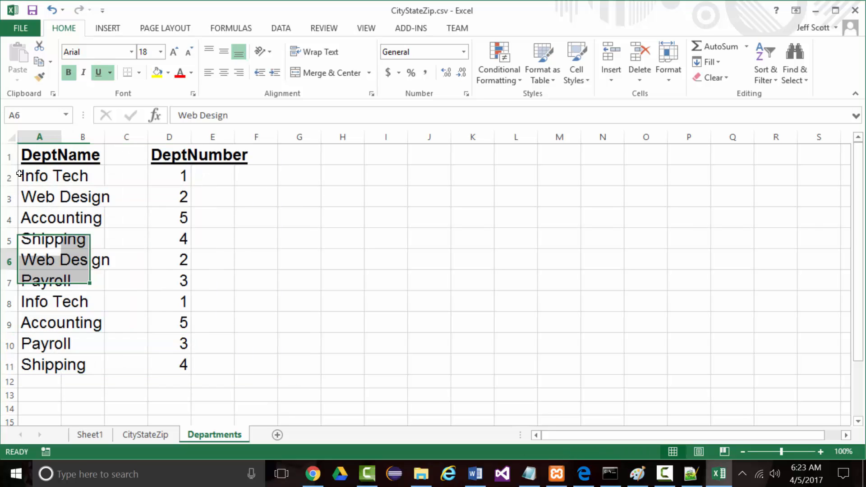
{"action": "left_click", "coordinate": [8, 262]}
{"action": "right_click", "coordinate": [8, 263]}
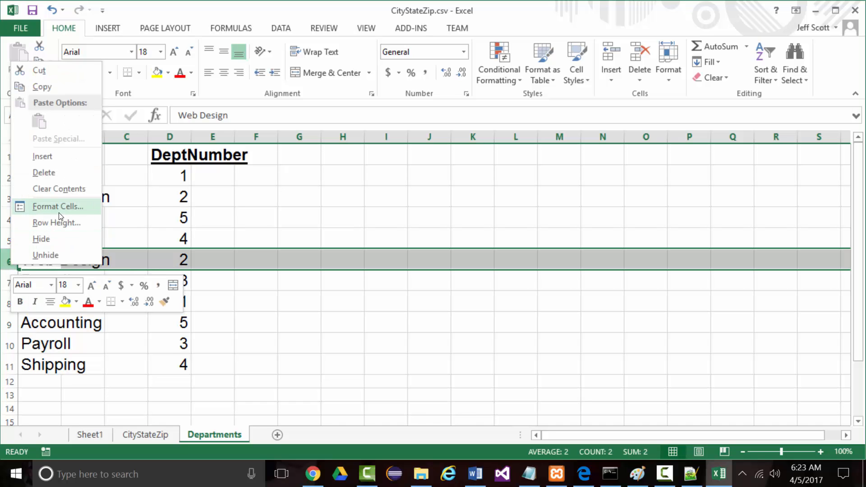
{"action": "left_click", "coordinate": [41, 172]}
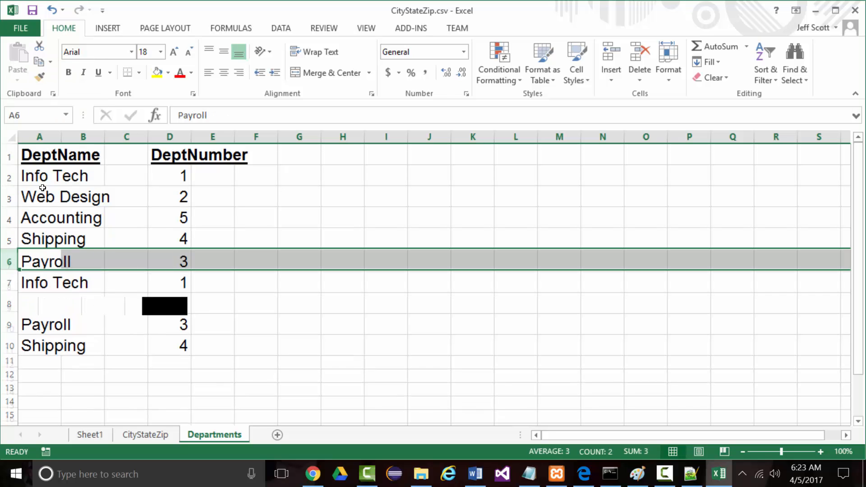
{"action": "left_click", "coordinate": [8, 282]}
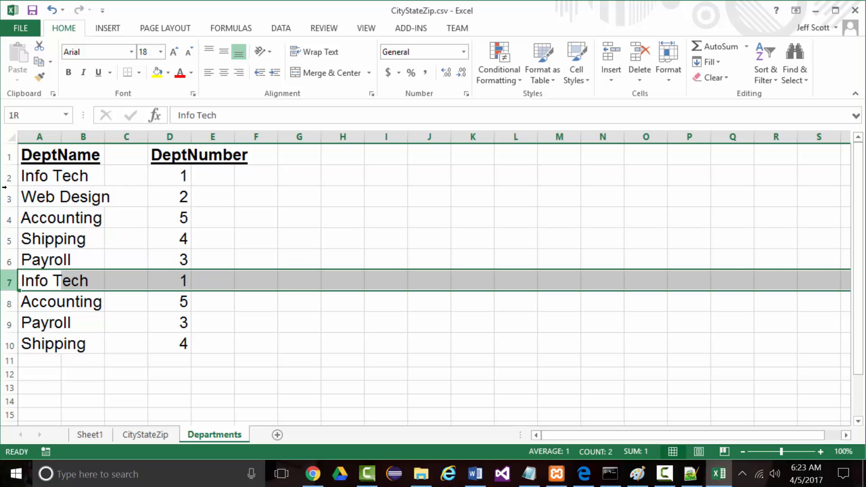
{"action": "left_click_drag", "start_coordinate": [11, 287], "coordinate": [10, 352]}
{"action": "right_click", "coordinate": [10, 316]}
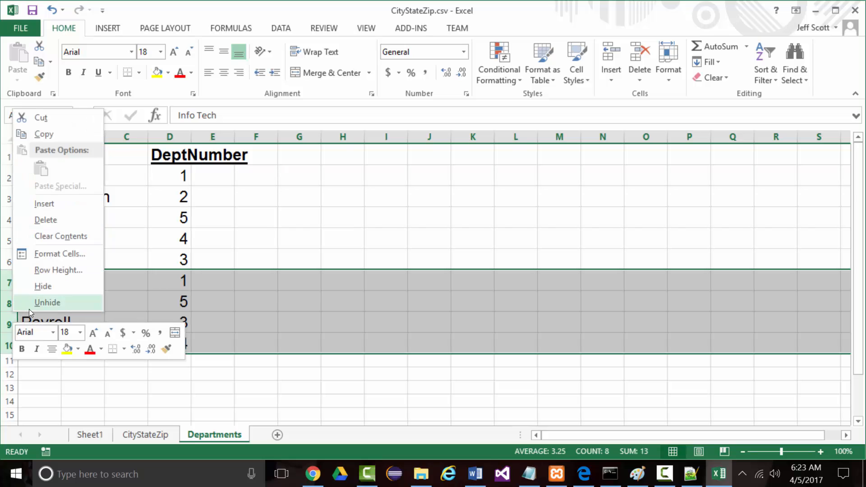
{"action": "left_click", "coordinate": [45, 219]}
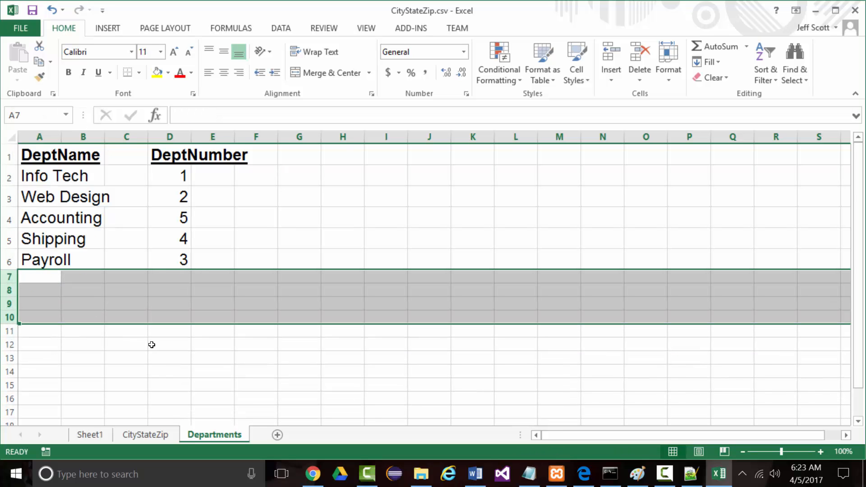
{"action": "left_click_drag", "start_coordinate": [40, 260], "coordinate": [186, 264]}
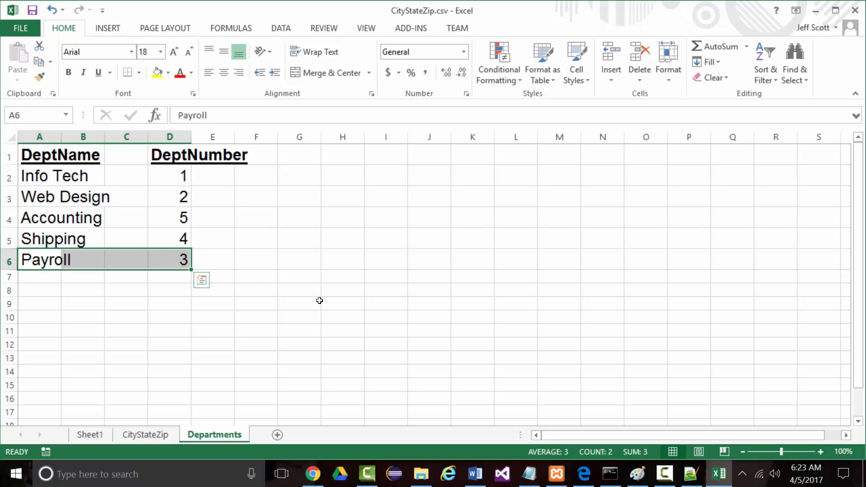
Step: Move the Payroll row aside to cell I4 and the Accounting row down to row 6 on the Departments sheet
{"action": "key", "text": "ctrl+c"}
{"action": "left_click", "coordinate": [381, 218]}
{"action": "key", "text": "ctrl+v"}
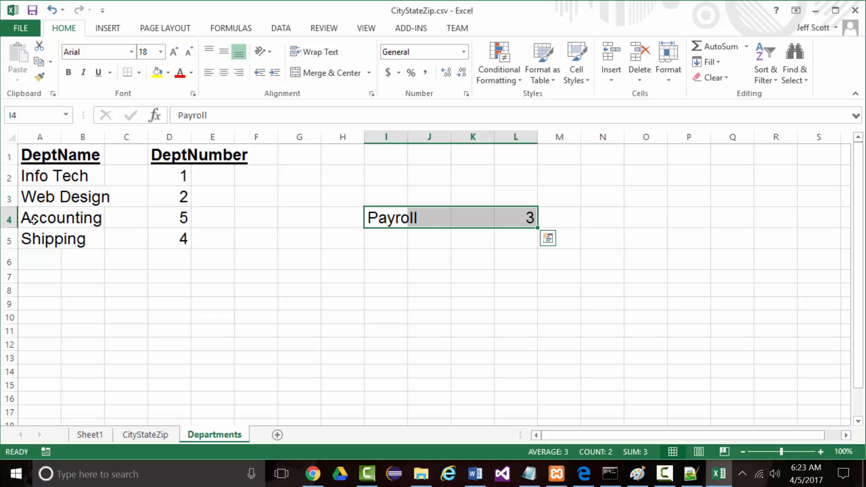
{"action": "left_click_drag", "start_coordinate": [31, 220], "coordinate": [162, 229]}
{"action": "key", "text": "ctrl+x"}
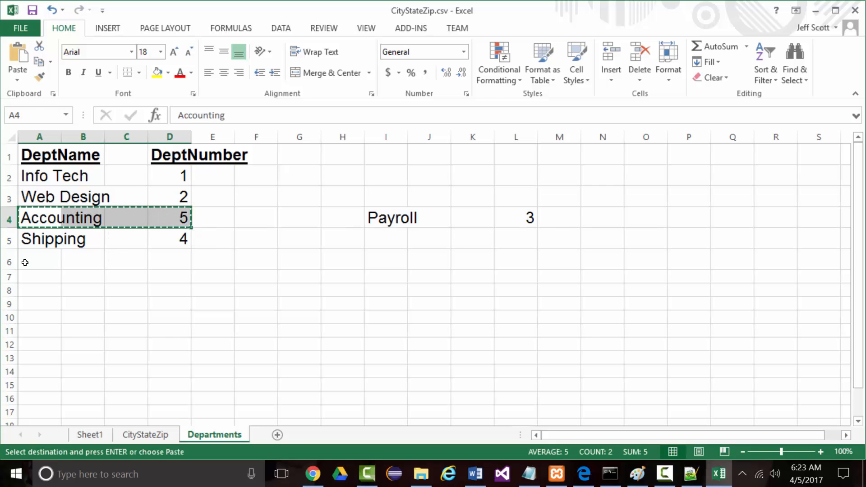
{"action": "left_click", "coordinate": [25, 262]}
{"action": "key", "text": "ctrl+v"}
Step: Move the Payroll entry from I4 back into the department list's empty row 4
{"action": "left_click_drag", "start_coordinate": [383, 222], "coordinate": [523, 223]}
{"action": "key", "text": "ctrl+x"}
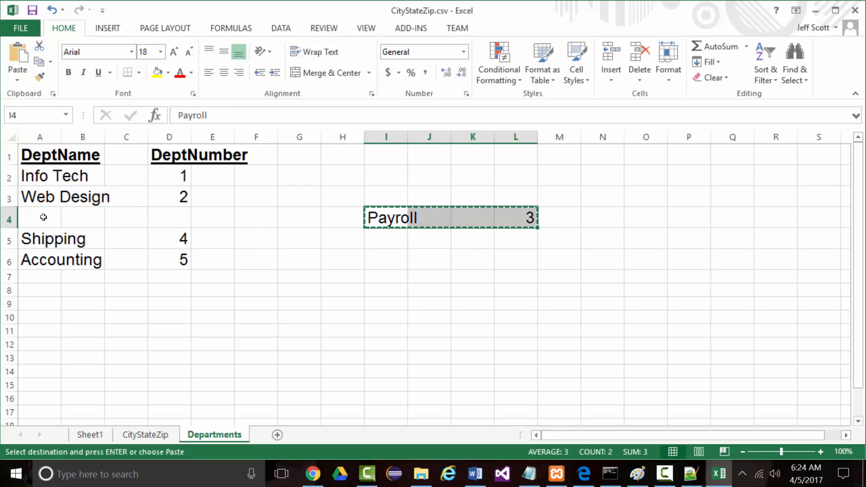
{"action": "left_click", "coordinate": [41, 218]}
{"action": "key", "text": "ctrl+v"}
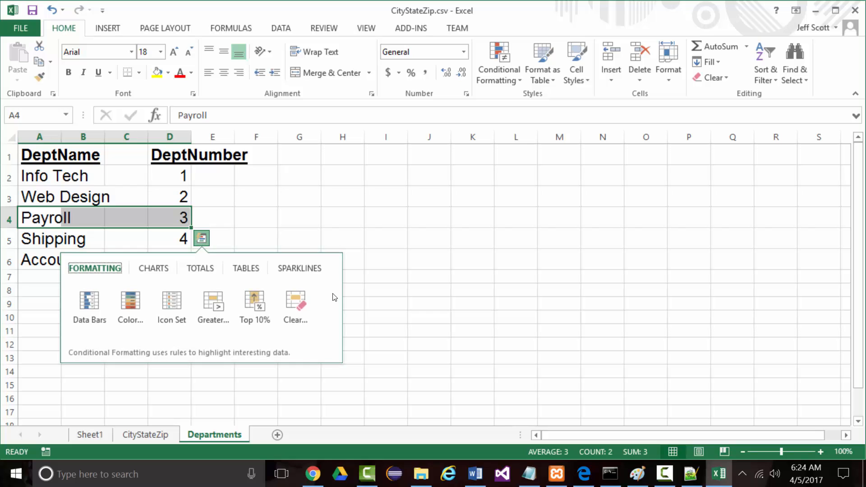
{"action": "left_click", "coordinate": [383, 254]}
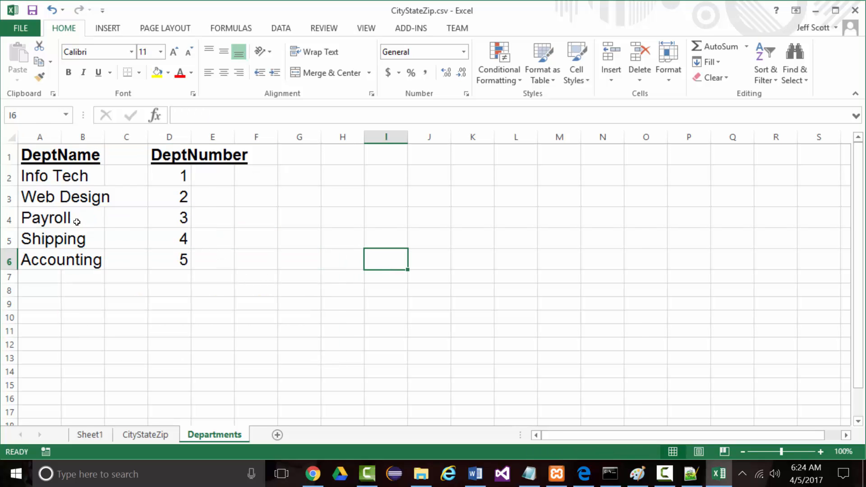
Step: Insert two blank columns in front of the DeptName column
{"action": "left_click", "coordinate": [39, 136]}
{"action": "right_click", "coordinate": [37, 139]}
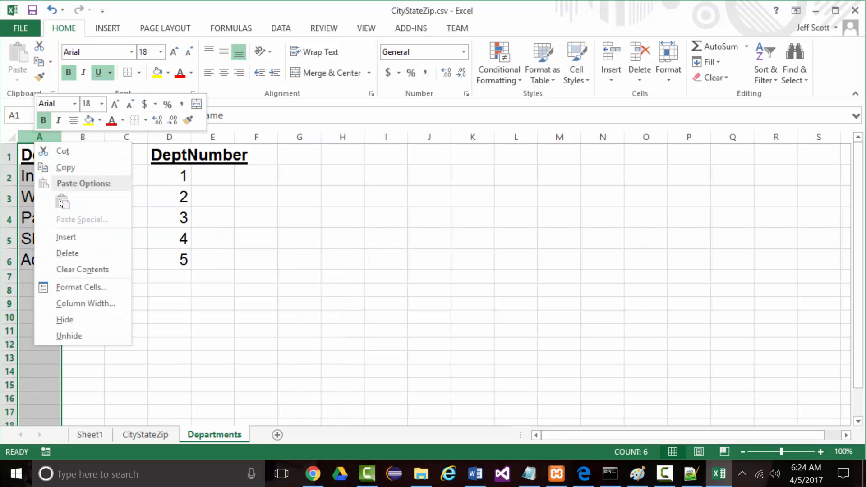
{"action": "left_click", "coordinate": [64, 237]}
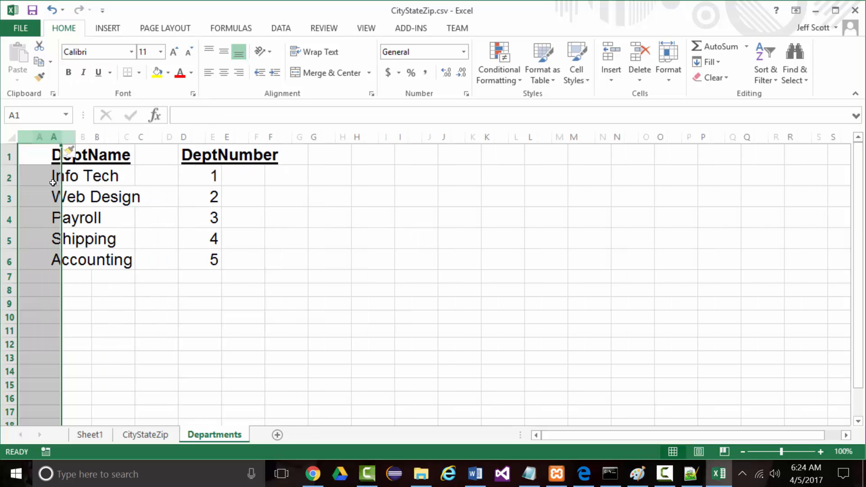
{"action": "right_click", "coordinate": [33, 135]}
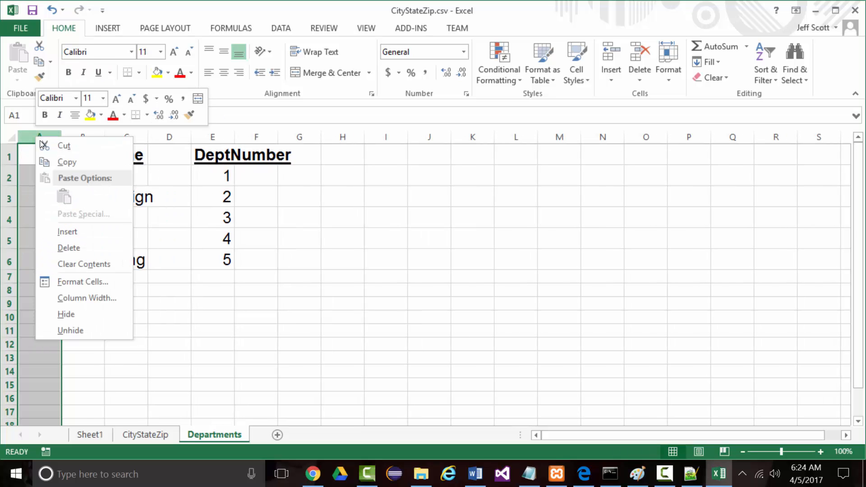
{"action": "left_click", "coordinate": [74, 233]}
Step: Move the DeptNumber heading and its values from column F into column A, and widen column B
{"action": "left_click_drag", "start_coordinate": [262, 157], "coordinate": [270, 253]}
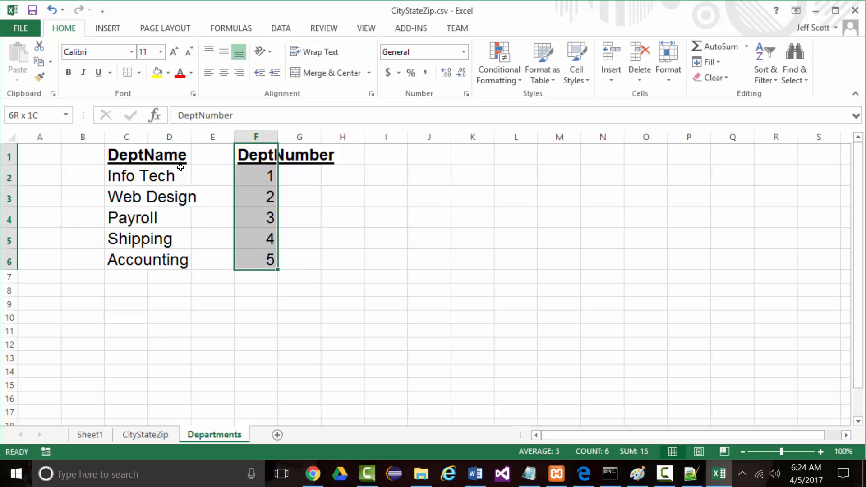
{"action": "key", "text": "ctrl+c"}
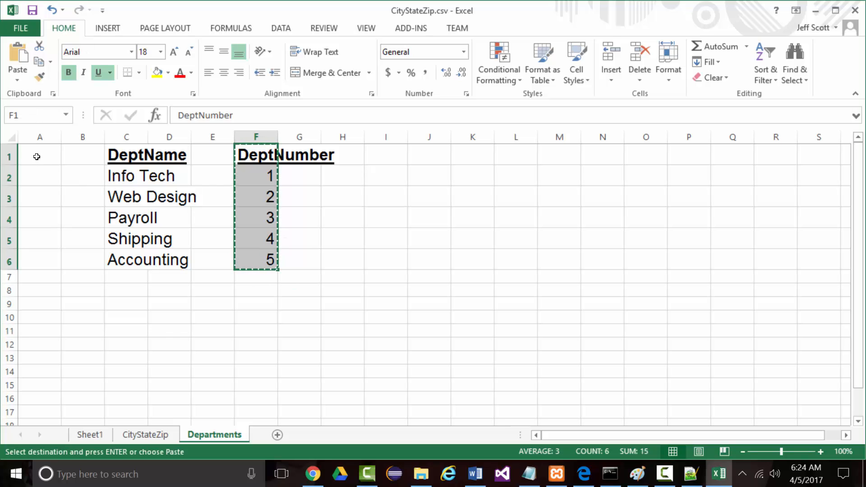
{"action": "left_click", "coordinate": [37, 156]}
{"action": "key", "text": "ctrl+v"}
{"action": "left_click_drag", "start_coordinate": [104, 141], "coordinate": [145, 143]}
{"action": "left_click", "coordinate": [175, 328]}
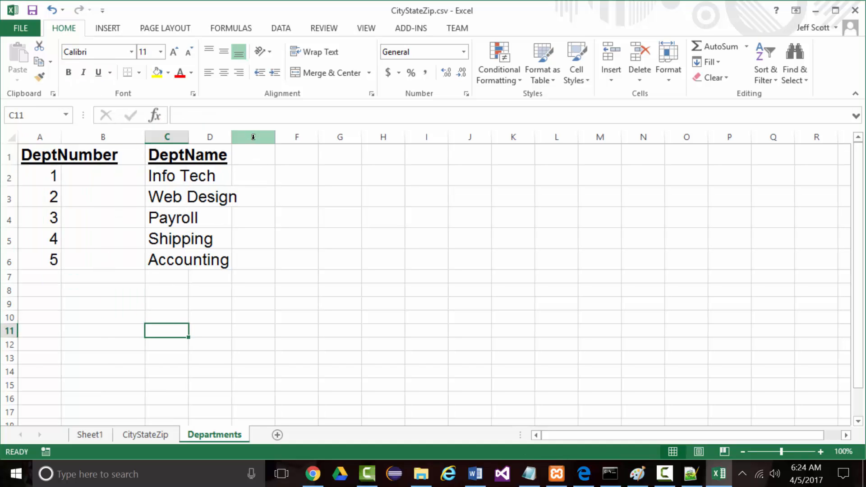
Step: Delete the empty columns E to J beside the department names
{"action": "left_click_drag", "start_coordinate": [253, 137], "coordinate": [470, 136]}
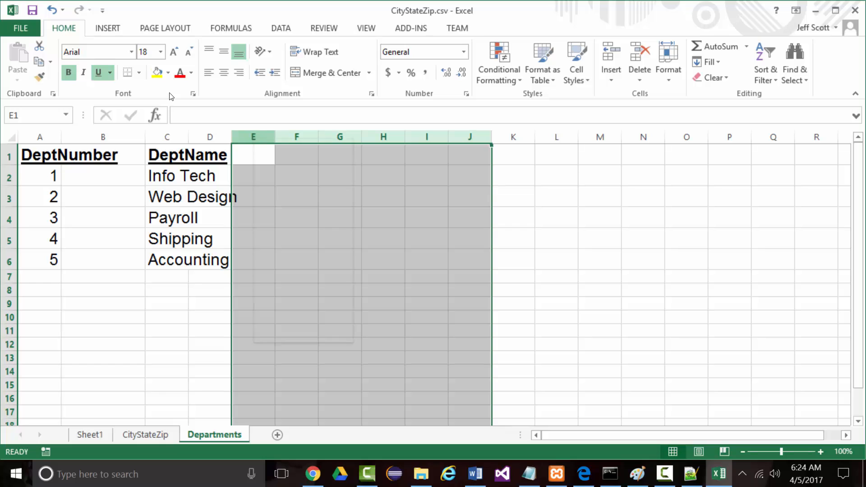
{"action": "right_click", "coordinate": [253, 138]}
{"action": "left_click", "coordinate": [279, 249]}
{"action": "left_click", "coordinate": [176, 303]}
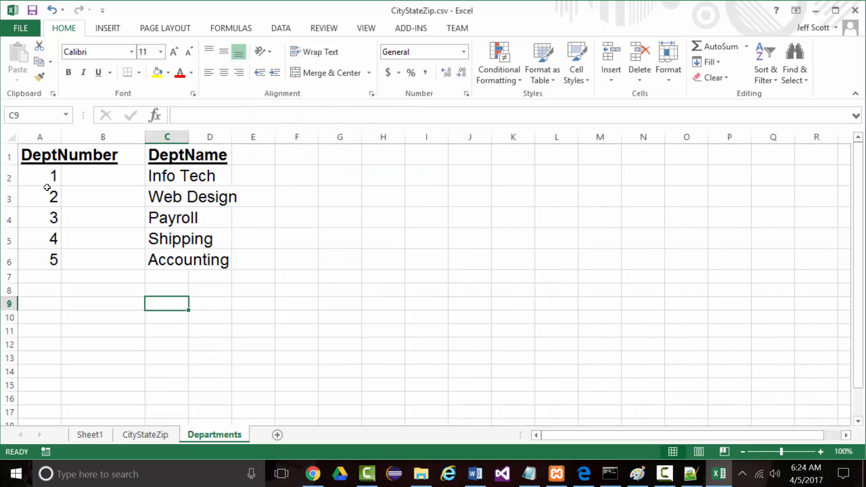
Step: Replace the department name Info Tech in C2 with Information Technology
{"action": "left_click", "coordinate": [158, 179]}
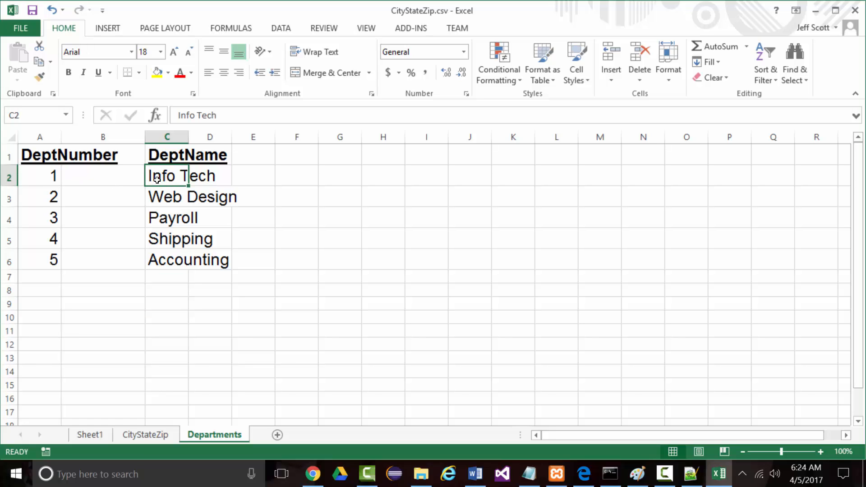
{"action": "type", "text": "Informa"}
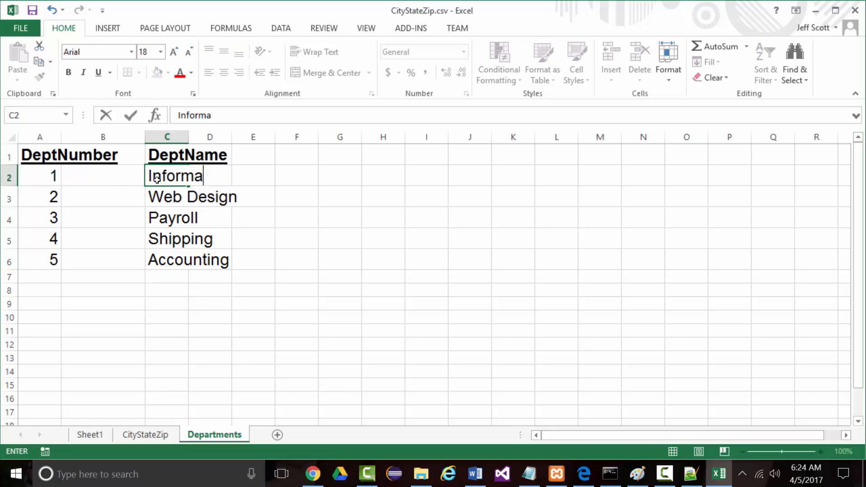
{"action": "type", "text": "tion Techn"}
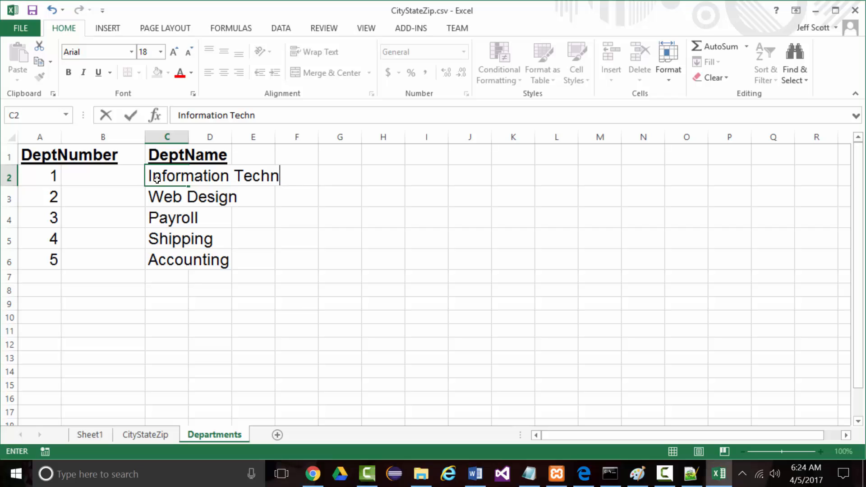
{"action": "type", "text": "ology"}
{"action": "key", "text": "Return"}
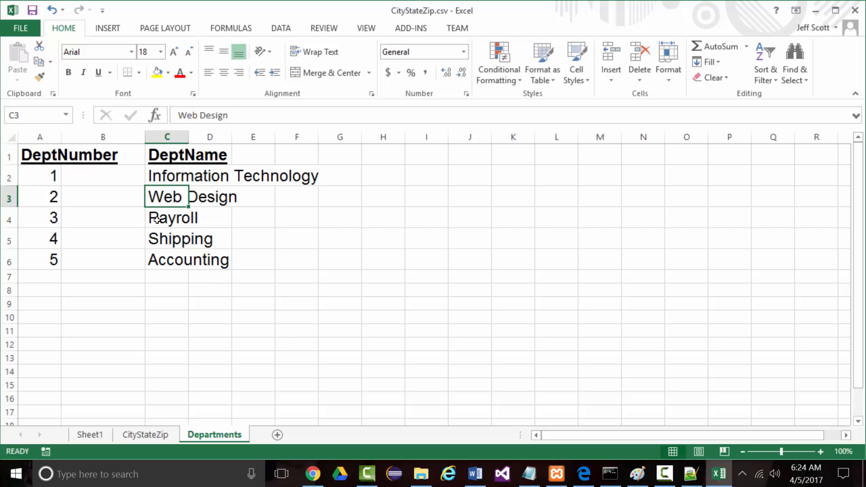
{"action": "left_click_drag", "start_coordinate": [156, 227], "coordinate": [155, 242]}
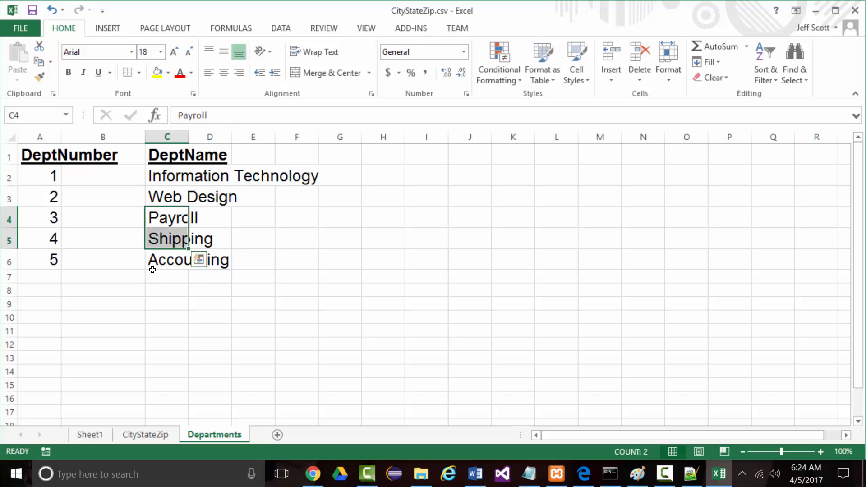
{"action": "key", "text": "Down"}
{"action": "key", "text": "Down"}
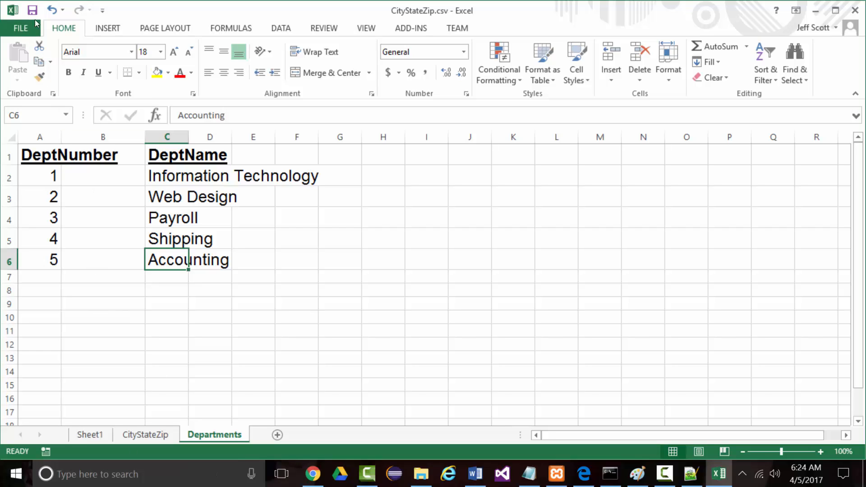
Step: Save the Departments sheet as Departments.csv in the CSV-Files folder, keeping the comma-delimited format
{"action": "left_click", "coordinate": [16, 25]}
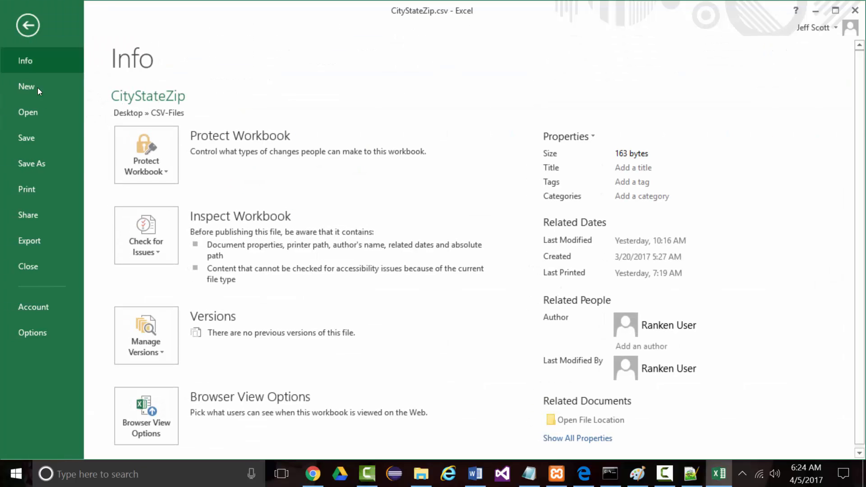
{"action": "left_click", "coordinate": [26, 161]}
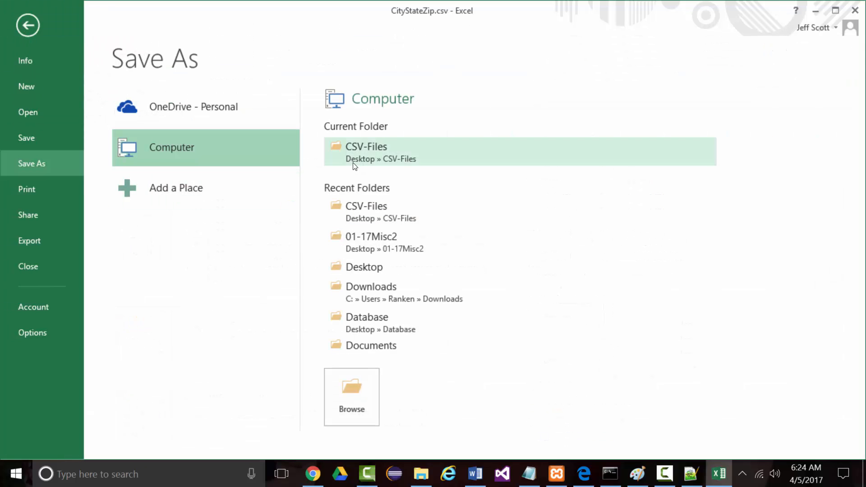
{"action": "left_click", "coordinate": [346, 214]}
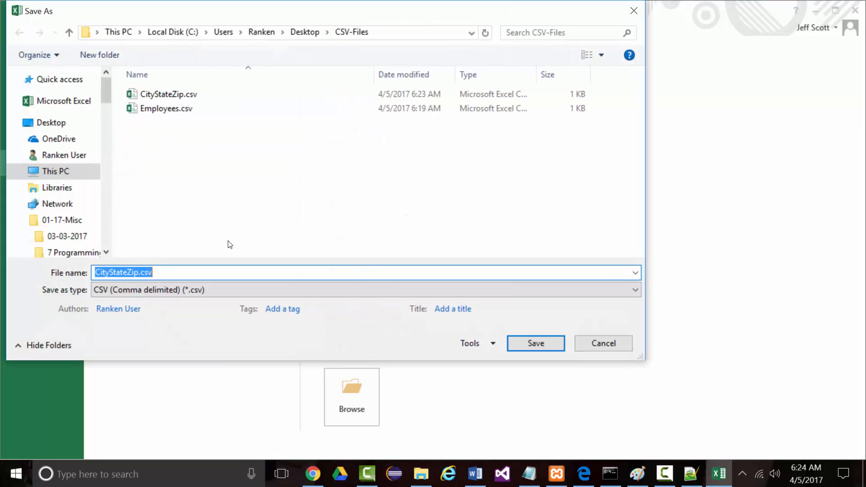
{"action": "left_click_drag", "start_coordinate": [140, 272], "coordinate": [95, 272]}
{"action": "type", "text": "Department"}
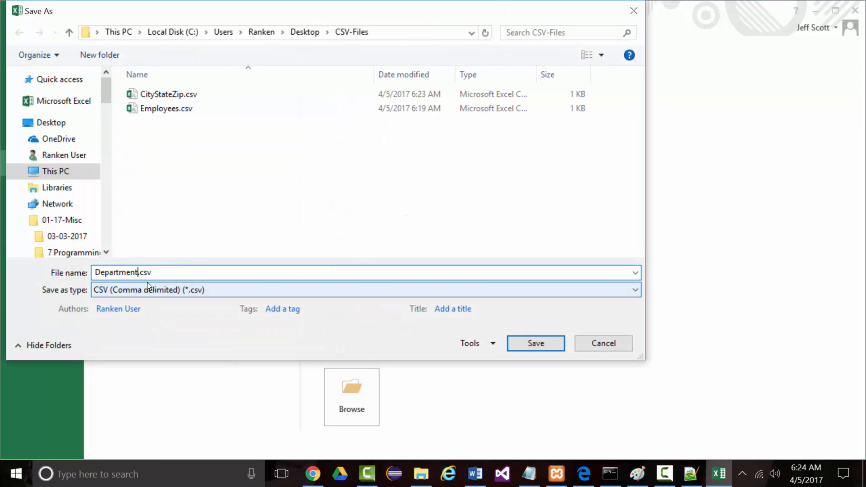
{"action": "type", "text": "s"}
{"action": "key", "text": "Return"}
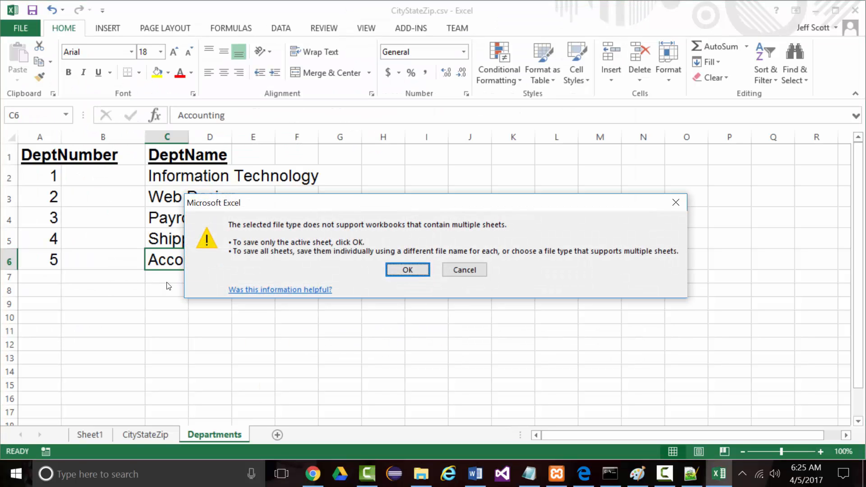
{"action": "left_click", "coordinate": [406, 270]}
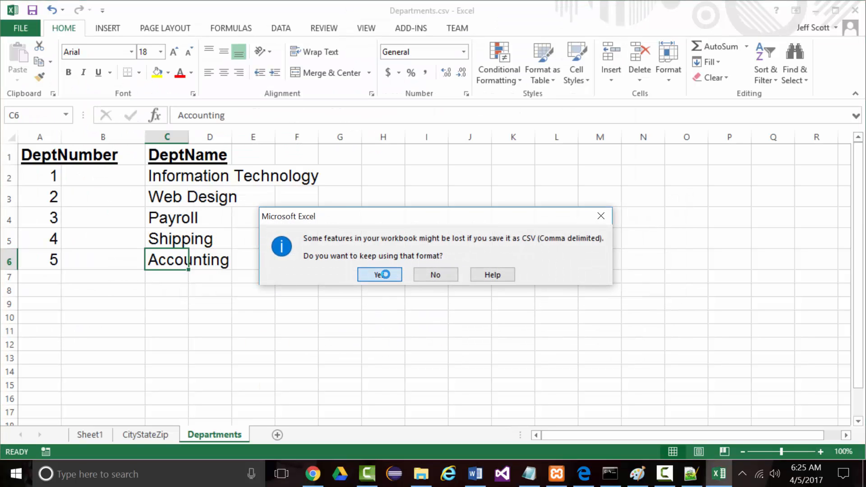
{"action": "left_click", "coordinate": [381, 274]}
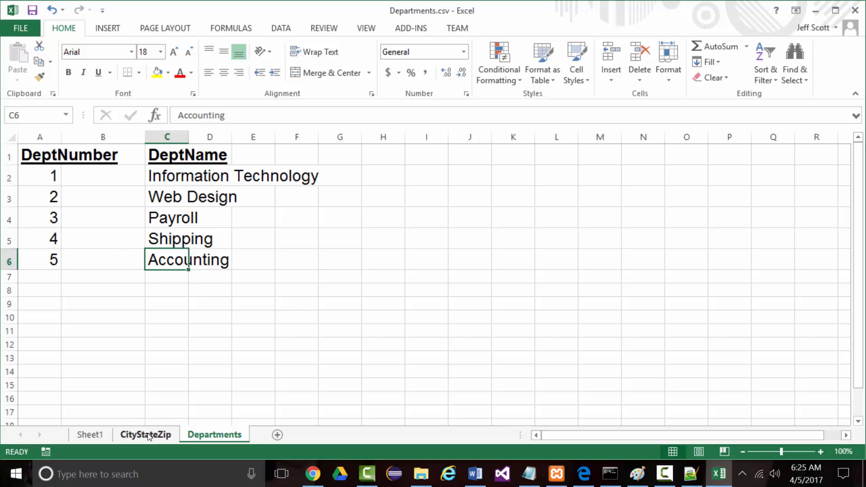
Step: Copy the full employee table with its headings, A5:AC15, from Sheet1 into a new sheet named Employees
{"action": "left_click", "coordinate": [90, 434]}
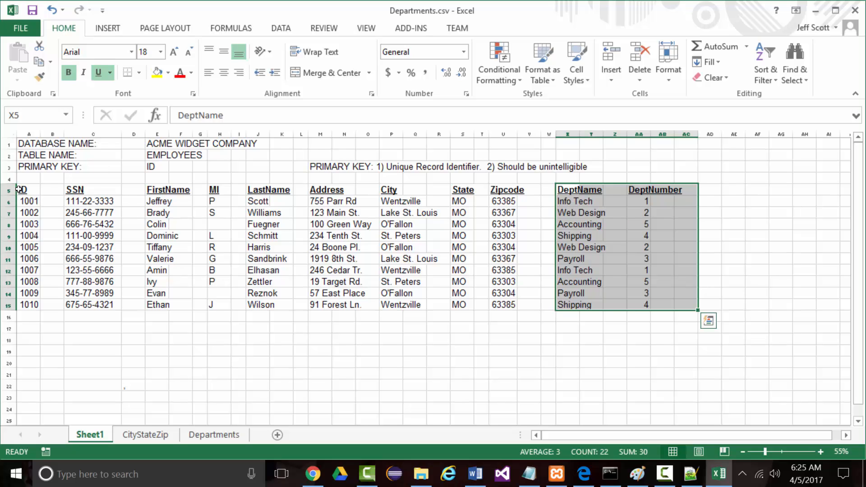
{"action": "left_click_drag", "start_coordinate": [20, 189], "coordinate": [676, 307]}
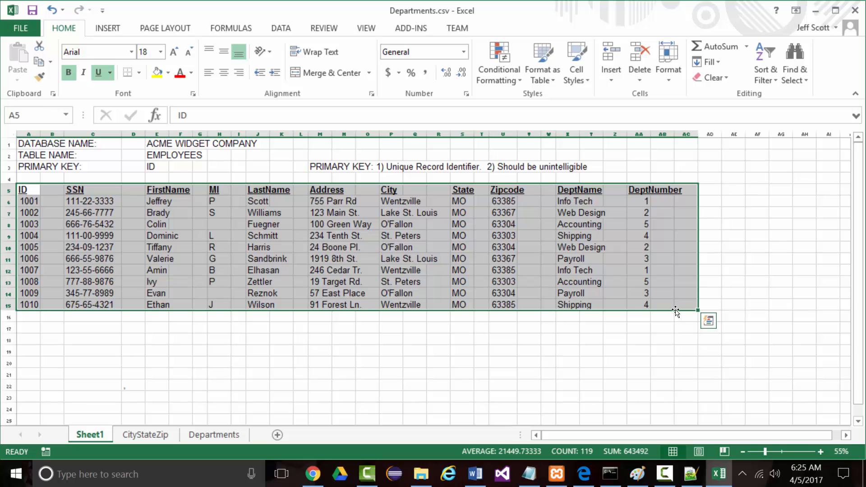
{"action": "key", "text": "ctrl+c"}
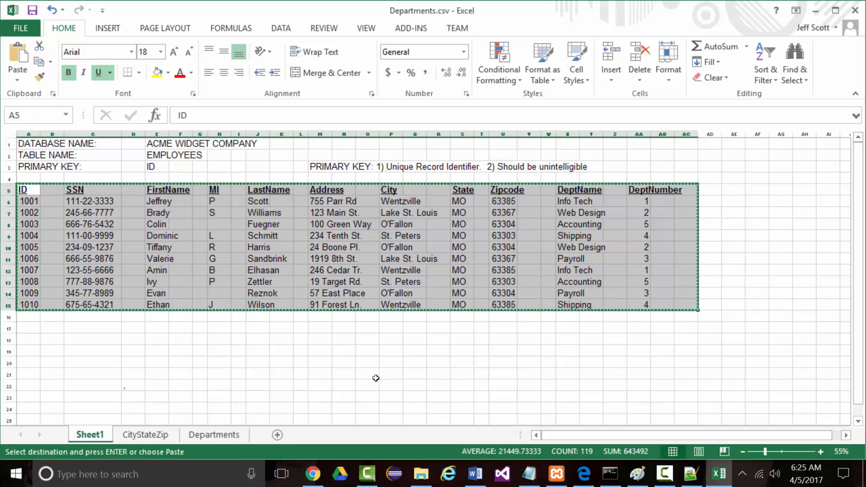
{"action": "left_click", "coordinate": [277, 435]}
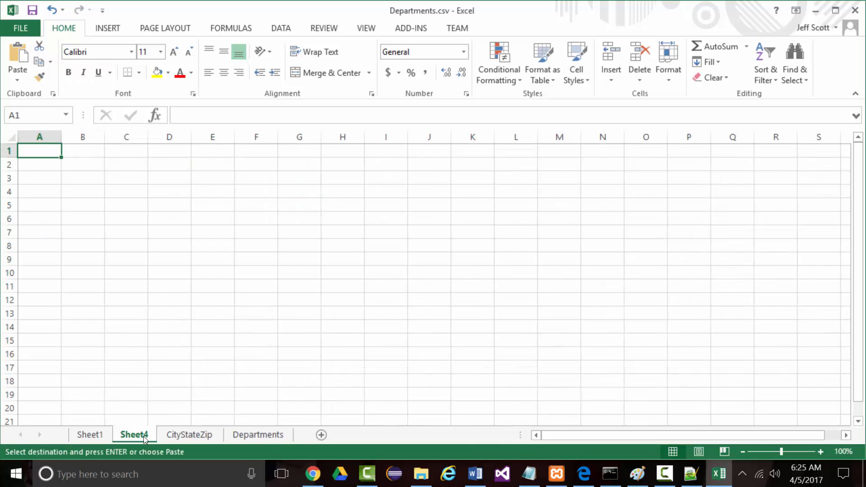
{"action": "right_click", "coordinate": [140, 437]}
{"action": "left_click", "coordinate": [94, 292]}
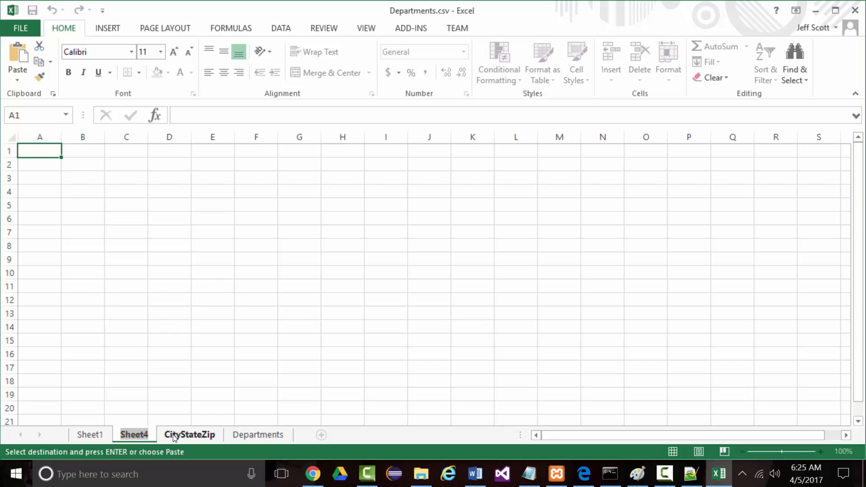
{"action": "type", "text": "Employees"}
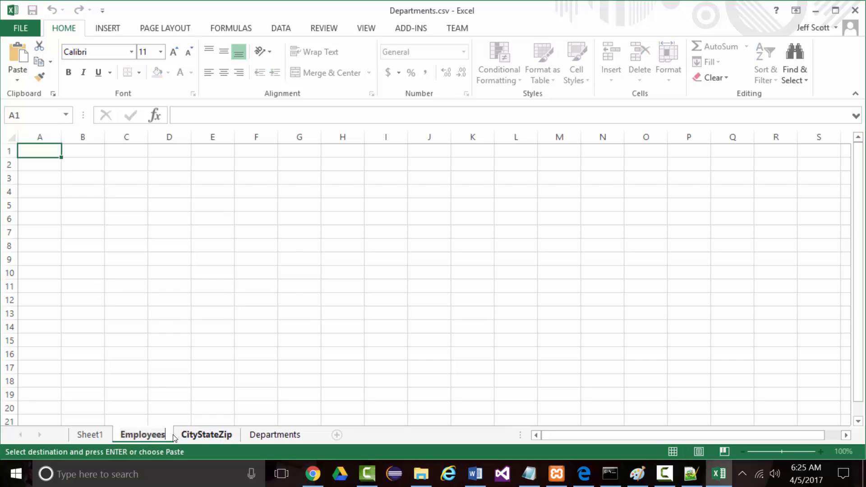
{"action": "key", "text": "Return"}
{"action": "key", "text": "ctrl+v"}
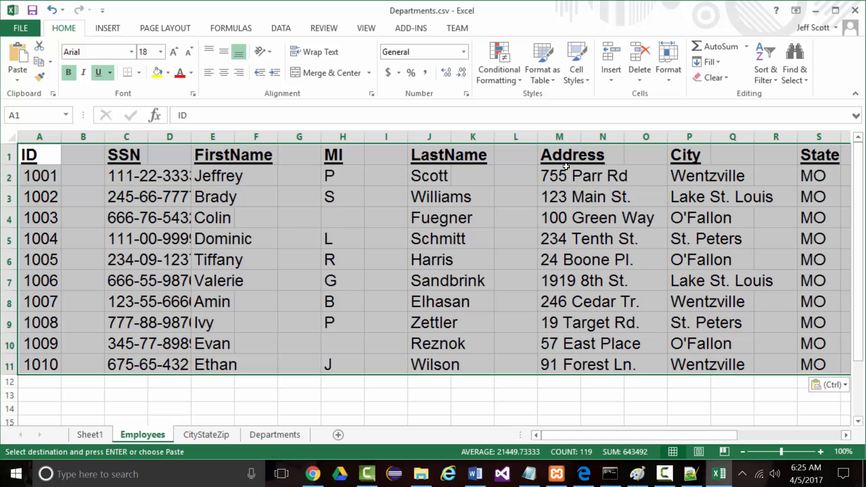
Step: Delete columns P to S holding the City and State data from the Employees sheet
{"action": "left_click_drag", "start_coordinate": [563, 137], "coordinate": [727, 135]}
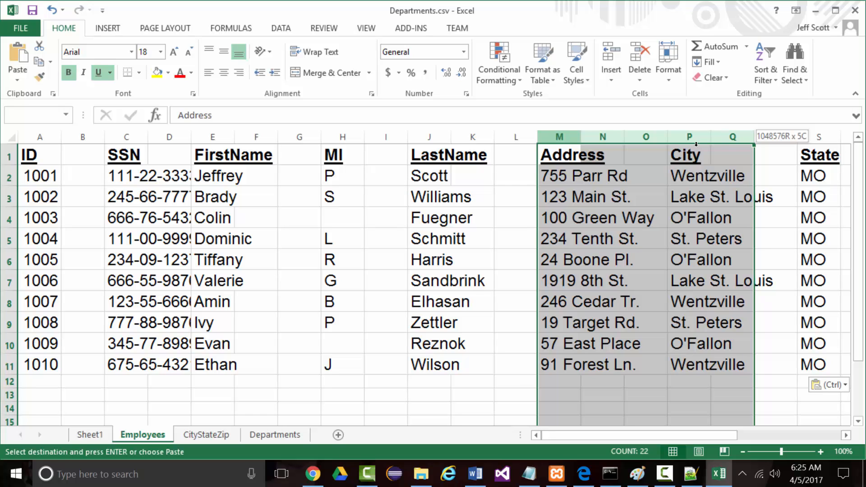
{"action": "left_click", "coordinate": [603, 194]}
{"action": "left_click_drag", "start_coordinate": [689, 136], "coordinate": [819, 139]}
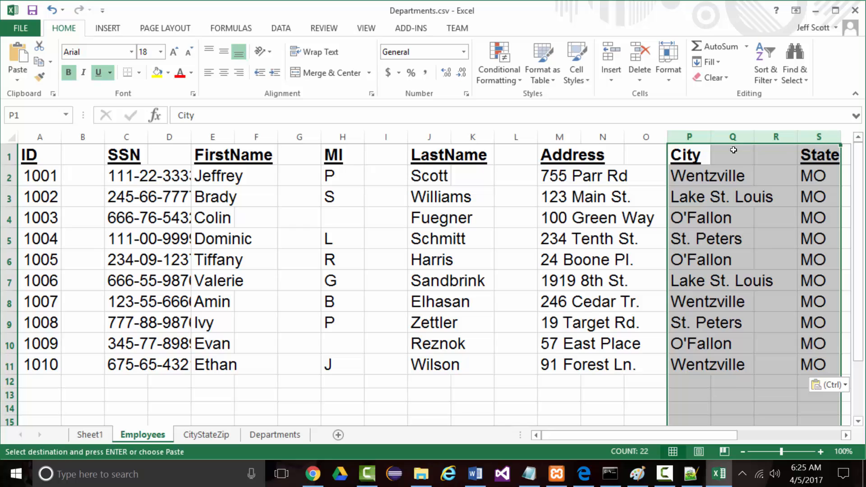
{"action": "right_click", "coordinate": [695, 137]}
{"action": "left_click", "coordinate": [723, 249]}
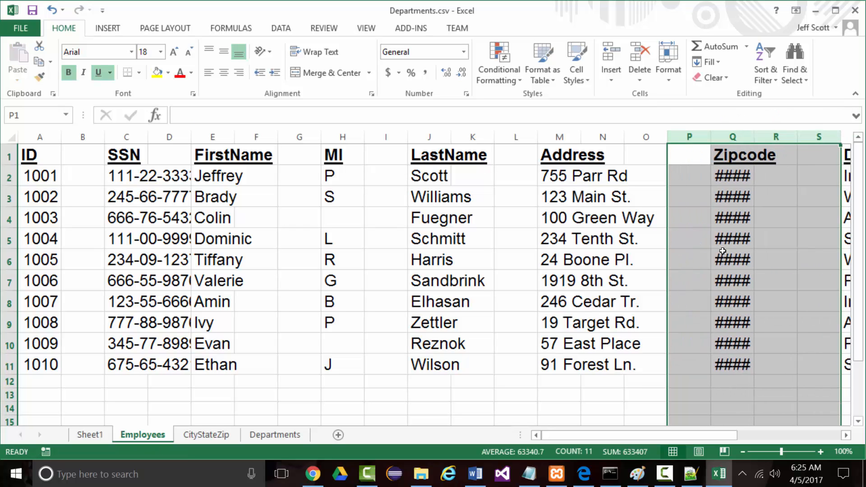
Step: Delete the leftover empty column P before Zipcode and widen the Zipcode column enough to show the full codes
{"action": "left_click", "coordinate": [688, 139]}
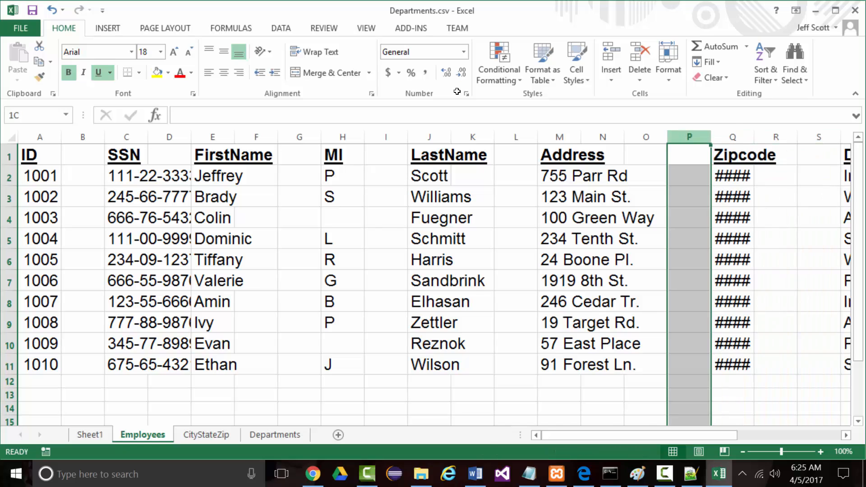
{"action": "right_click", "coordinate": [688, 139]}
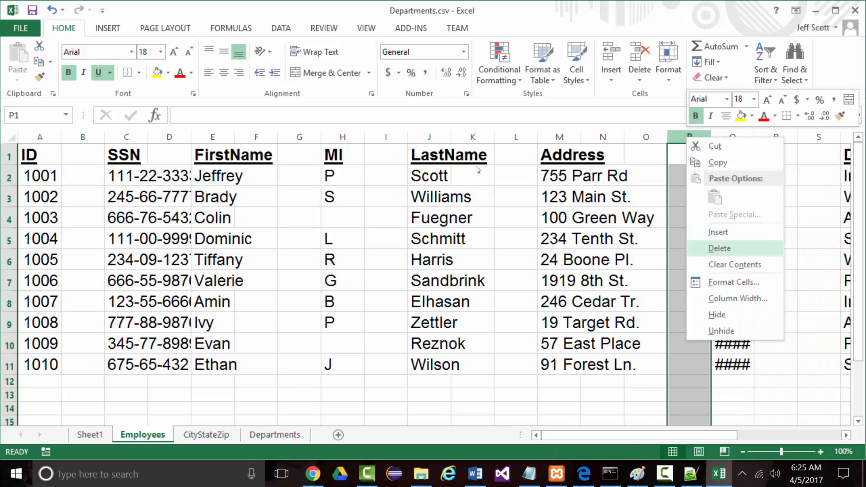
{"action": "left_click", "coordinate": [719, 248]}
{"action": "left_click_drag", "start_coordinate": [711, 137], "coordinate": [754, 137]}
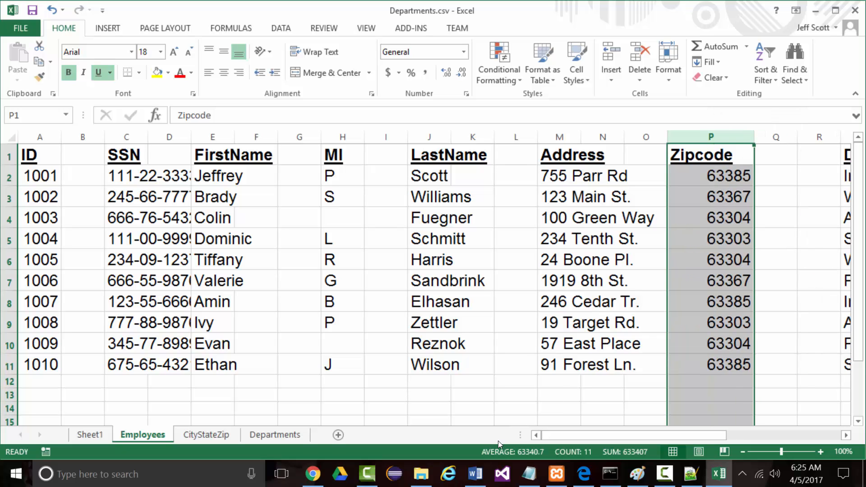
Step: Delete columns R to U containing the DeptName data, keeping the DeptNumber column
{"action": "left_click_drag", "start_coordinate": [581, 436], "coordinate": [654, 436]}
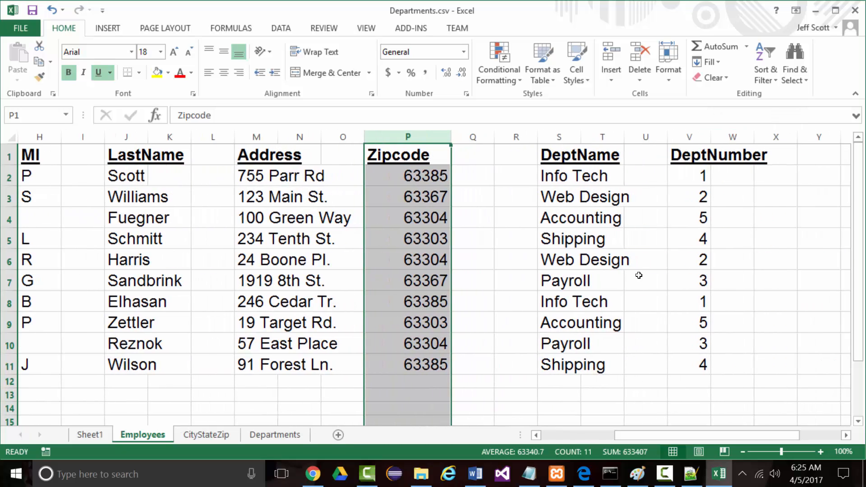
{"action": "left_click_drag", "start_coordinate": [516, 137], "coordinate": [663, 137]}
{"action": "right_click", "coordinate": [572, 149]}
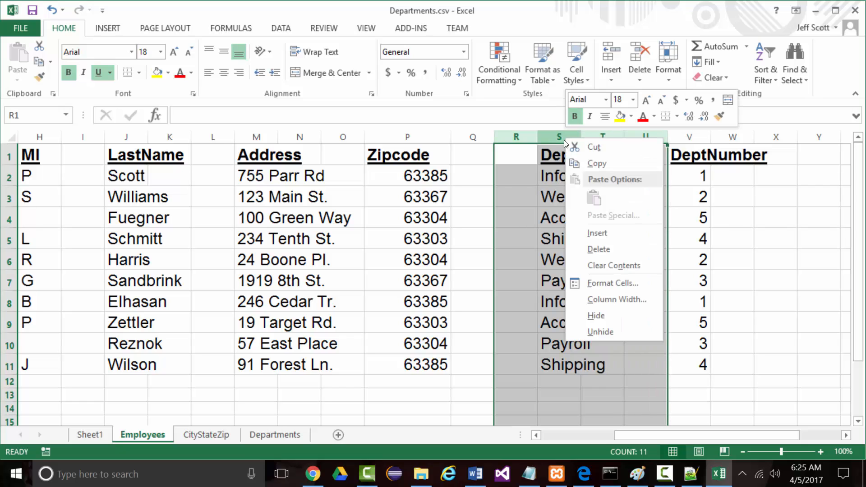
{"action": "left_click", "coordinate": [596, 249]}
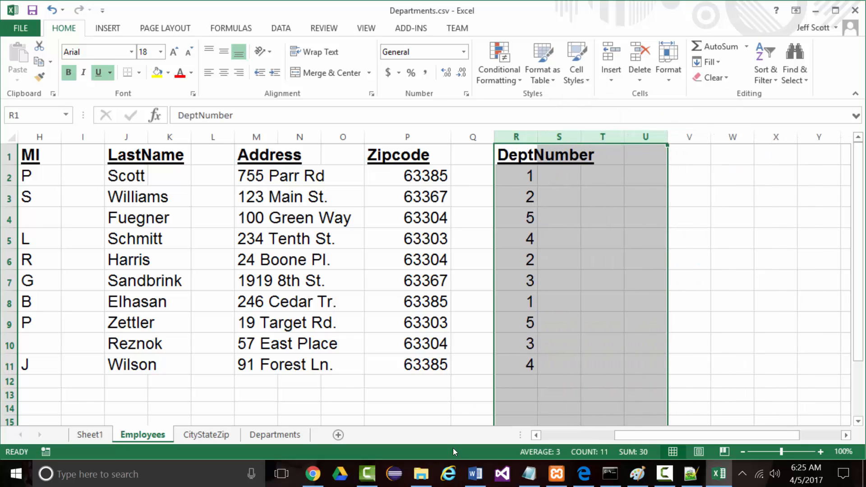
Step: Narrow the empty spacer columns B, G, I, L and Q together to one smaller column width
{"action": "left_click_drag", "start_coordinate": [615, 435], "coordinate": [540, 437]}
{"action": "left_click", "coordinate": [81, 134]}
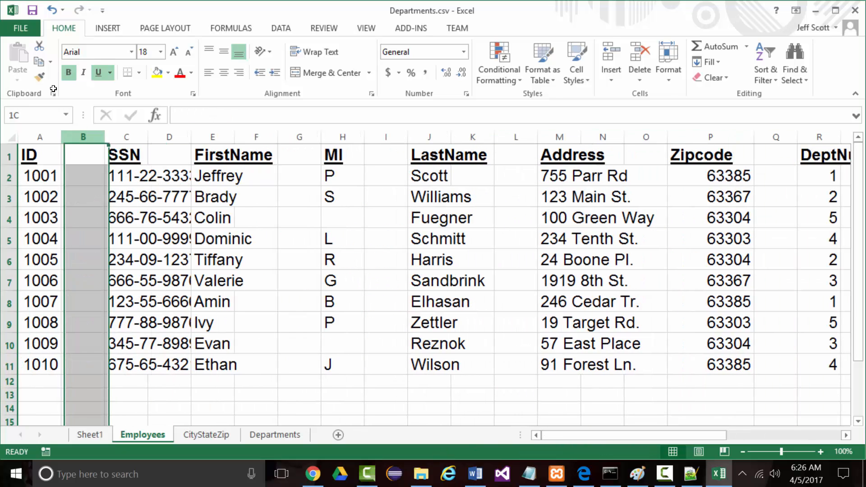
{"action": "left_click", "coordinate": [299, 137], "text": "ctrl"}
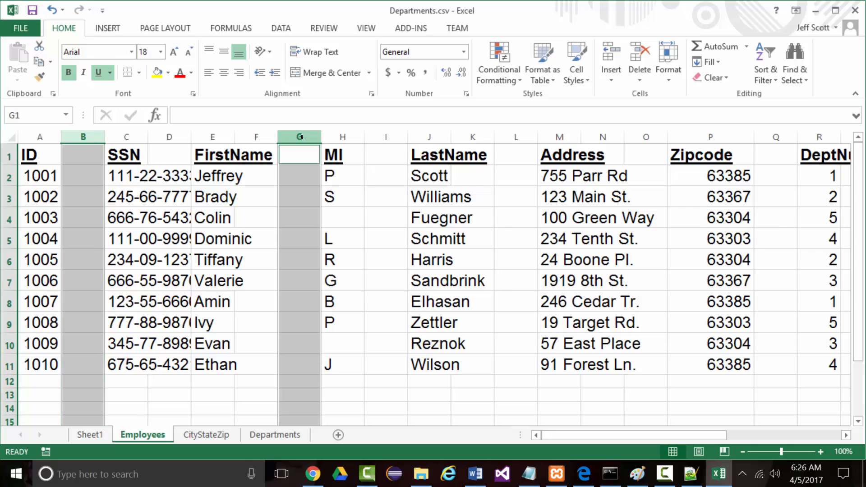
{"action": "left_click", "coordinate": [386, 136], "text": "ctrl"}
{"action": "left_click", "coordinate": [518, 138], "text": "ctrl"}
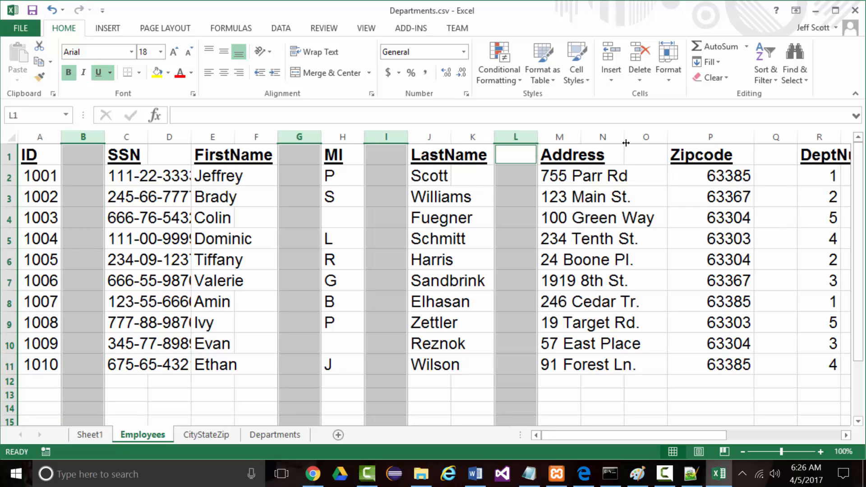
{"action": "left_click", "coordinate": [774, 136], "text": "ctrl"}
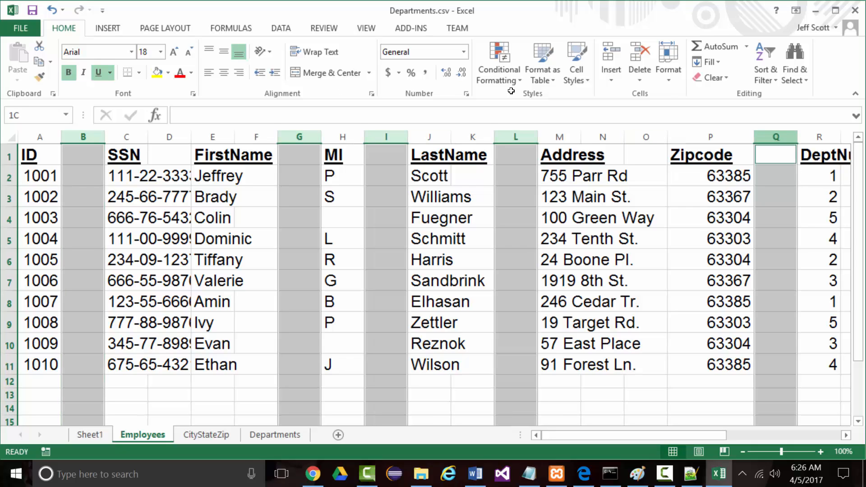
{"action": "right_click", "coordinate": [378, 135]}
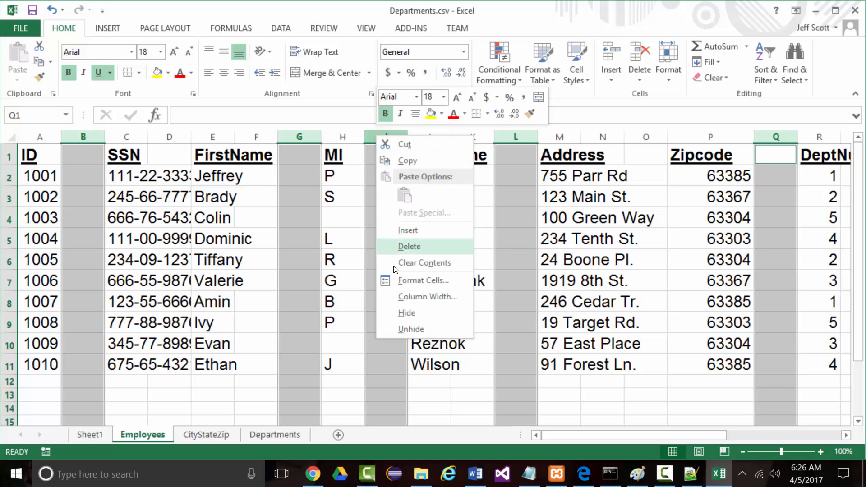
{"action": "left_click", "coordinate": [405, 295]}
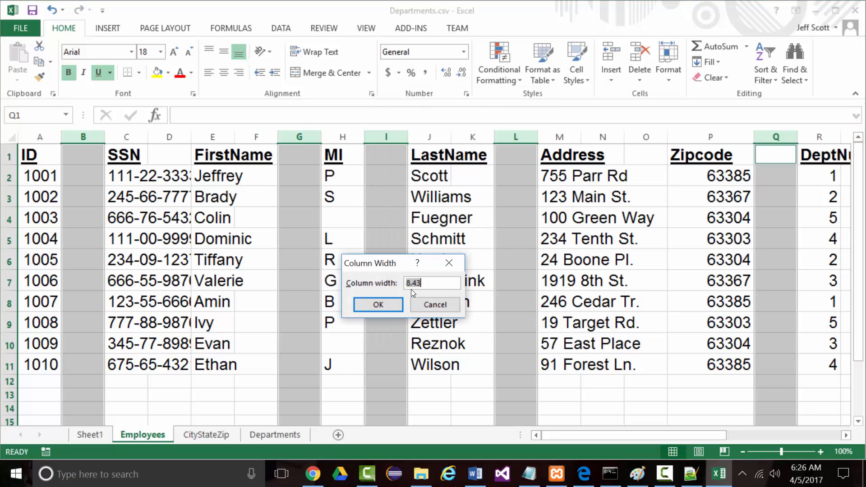
{"action": "left_click", "coordinate": [381, 305]}
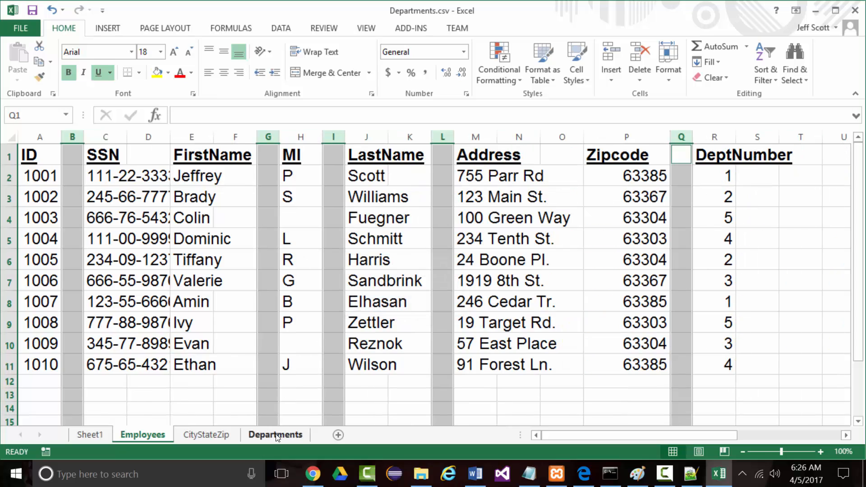
Step: Widen column D so the SSN values are shown in full before the FirstName column
{"action": "left_click", "coordinate": [233, 419]}
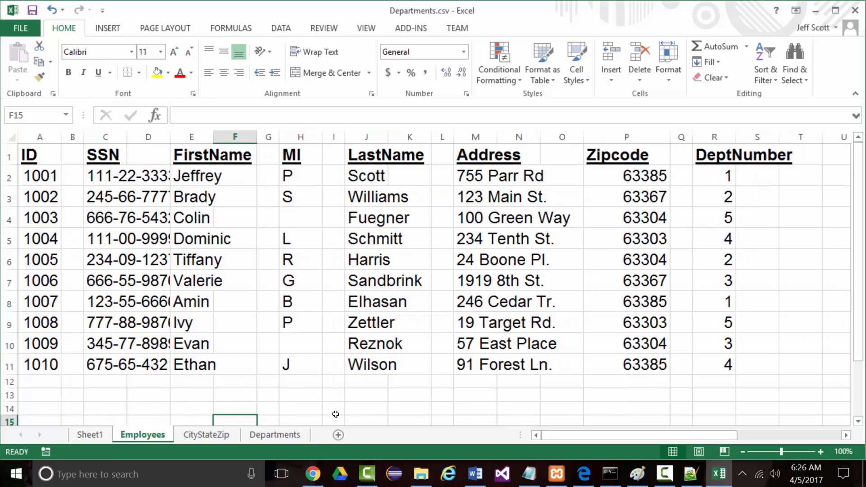
{"action": "left_click_drag", "start_coordinate": [171, 132], "coordinate": [217, 129]}
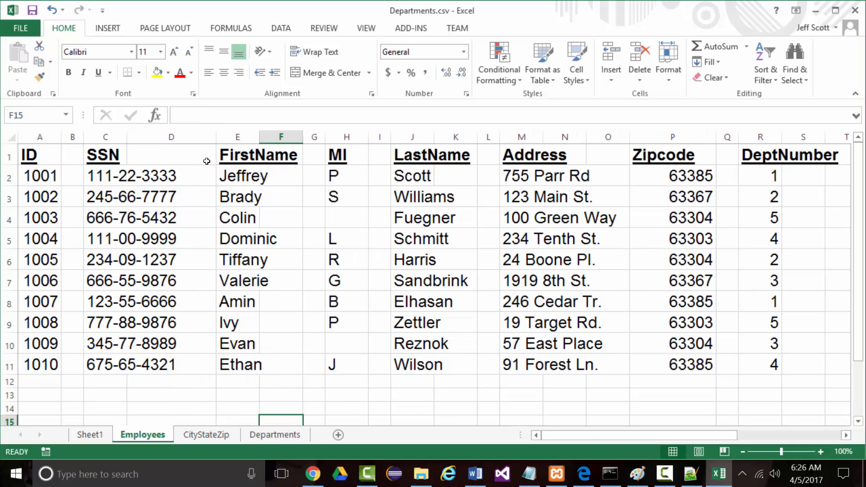
{"action": "left_click_drag", "start_coordinate": [180, 240], "coordinate": [181, 262]}
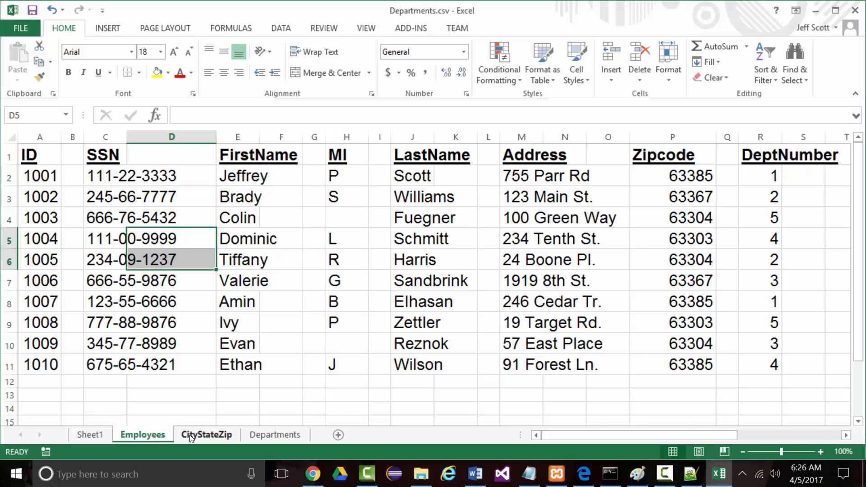
Step: Save the Employees sheet as Employees.csv in the CSV-Files folder, replacing the existing file and keeping the comma-delimited format
{"action": "left_click", "coordinate": [204, 436]}
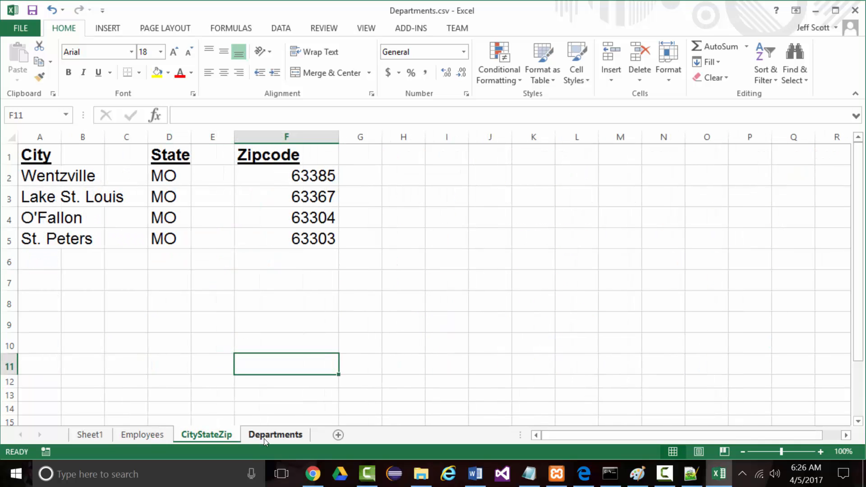
{"action": "left_click", "coordinate": [256, 436]}
{"action": "left_click", "coordinate": [188, 430]}
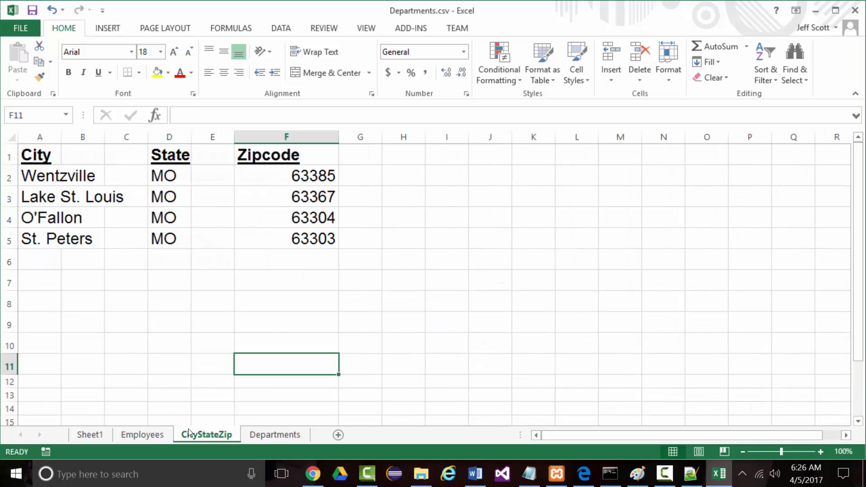
{"action": "left_click", "coordinate": [132, 433]}
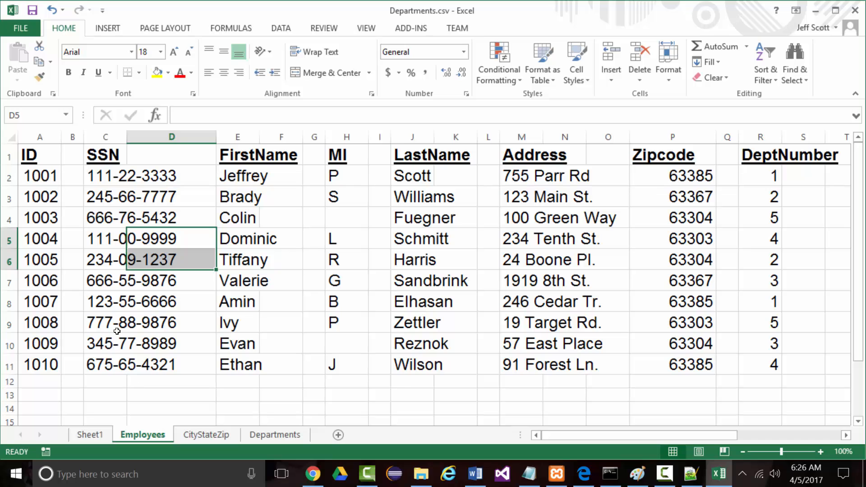
{"action": "left_click", "coordinate": [20, 28]}
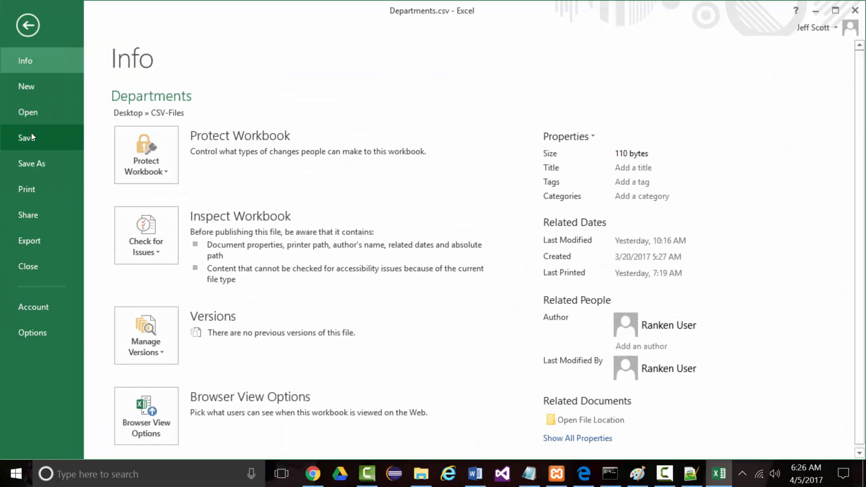
{"action": "left_click", "coordinate": [30, 164]}
{"action": "left_click", "coordinate": [364, 158]}
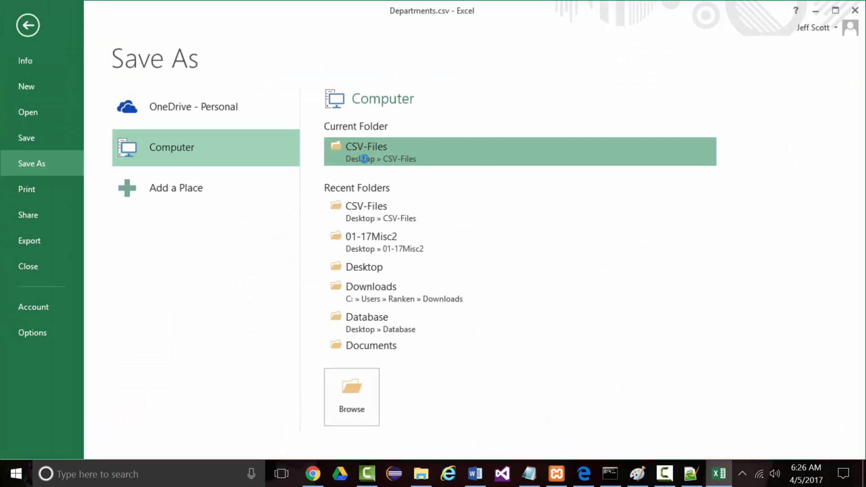
{"action": "left_click", "coordinate": [159, 122]}
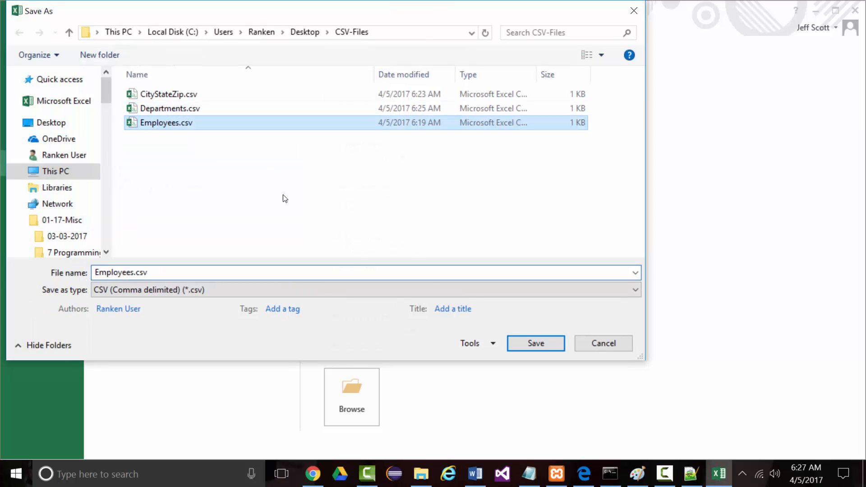
{"action": "left_click", "coordinate": [525, 339]}
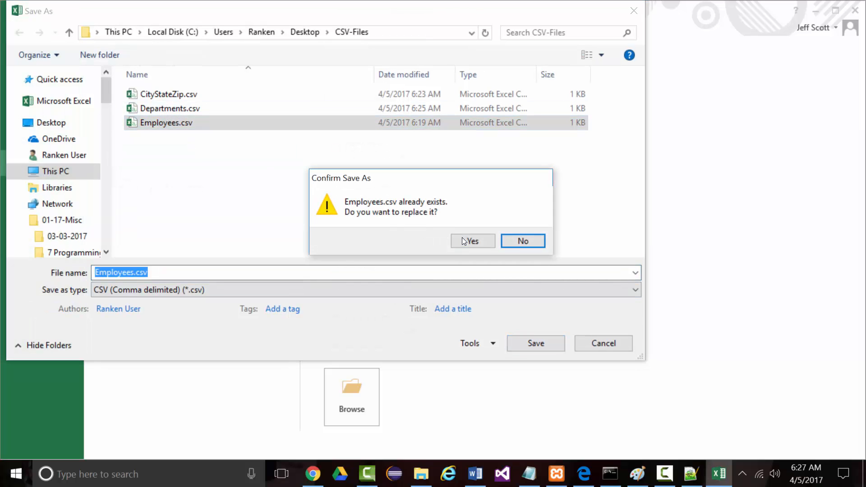
{"action": "left_click", "coordinate": [464, 241]}
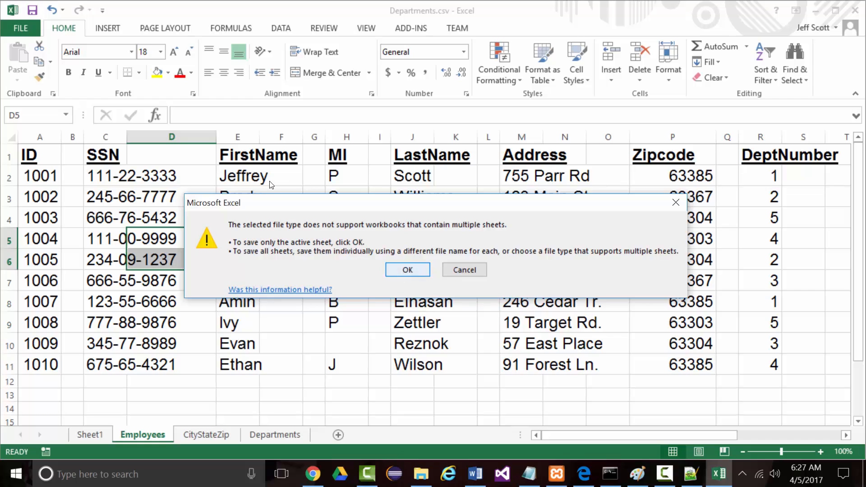
{"action": "left_click", "coordinate": [407, 270]}
{"action": "left_click", "coordinate": [381, 272]}
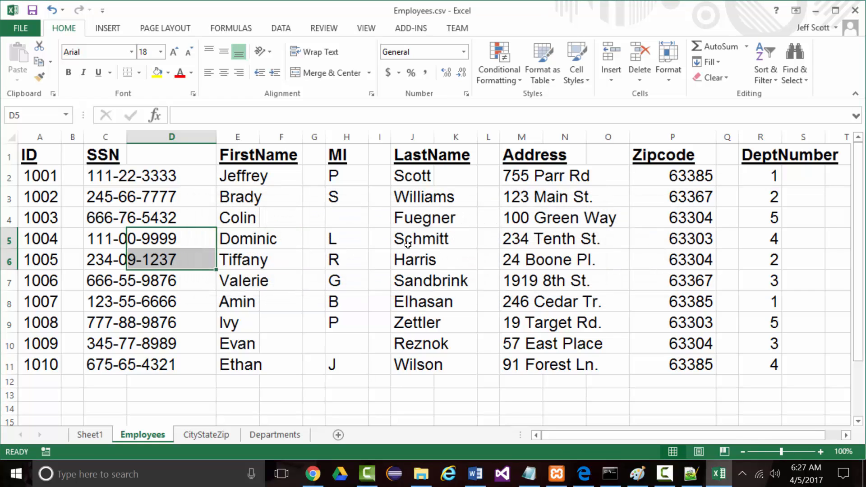
Step: Save the whole workbook with all its sheets as the Excel workbook ACME.xlsx in the CSV-Files folder on the Desktop
{"action": "left_click", "coordinate": [32, 11]}
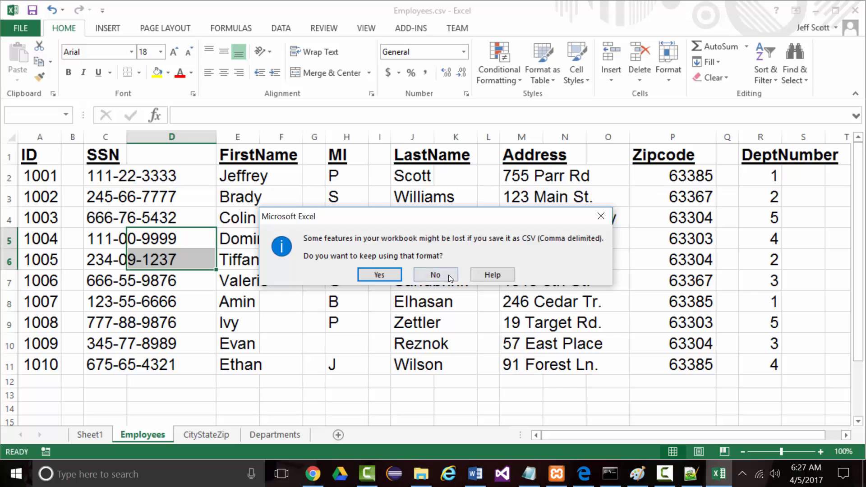
{"action": "left_click", "coordinate": [604, 218]}
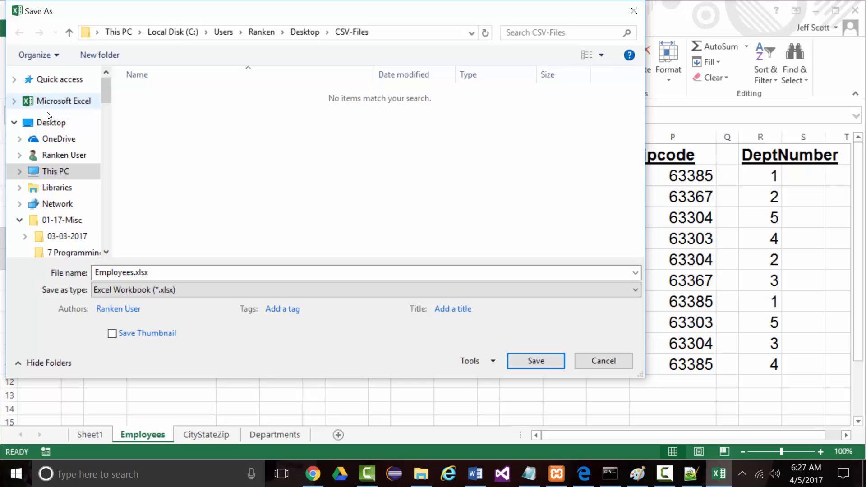
{"action": "left_click", "coordinate": [49, 126]}
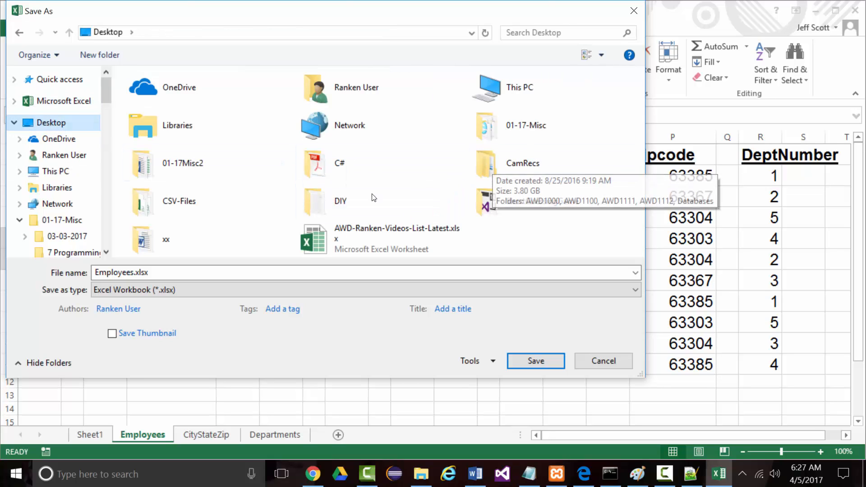
{"action": "left_click", "coordinate": [149, 198]}
{"action": "key", "text": "Return"}
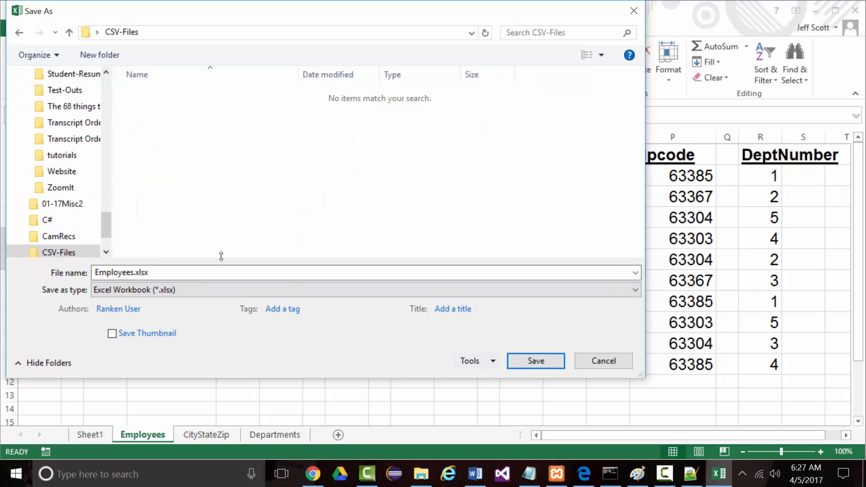
{"action": "double_click", "coordinate": [131, 272]}
{"action": "left_click_drag", "start_coordinate": [134, 272], "coordinate": [53, 269]}
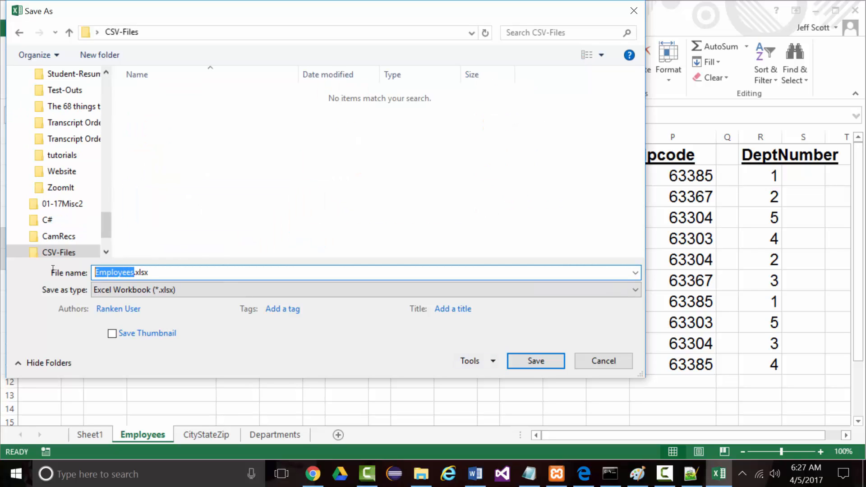
{"action": "type", "text": "ACME"}
{"action": "key", "text": "Return"}
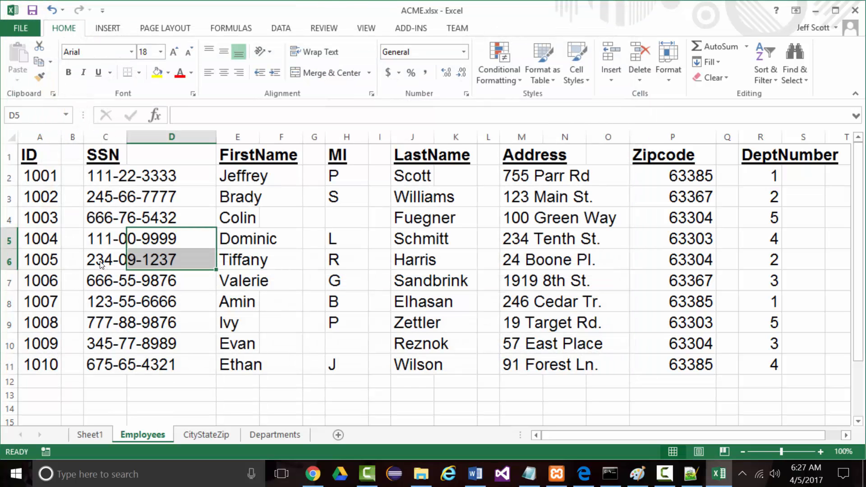
Step: Reopen ACME.xlsx from the CSV-Files folder to check its Sheet1, Employees, CityStateZip and Departments sheets, and close it
{"action": "left_click", "coordinate": [814, 10]}
{"action": "double_click", "coordinate": [369, 183]}
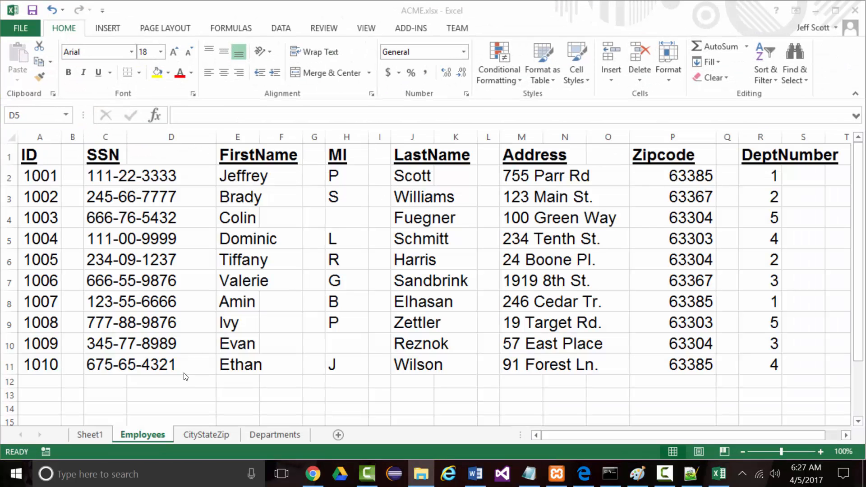
{"action": "left_click", "coordinate": [102, 435]}
{"action": "left_click", "coordinate": [139, 435]}
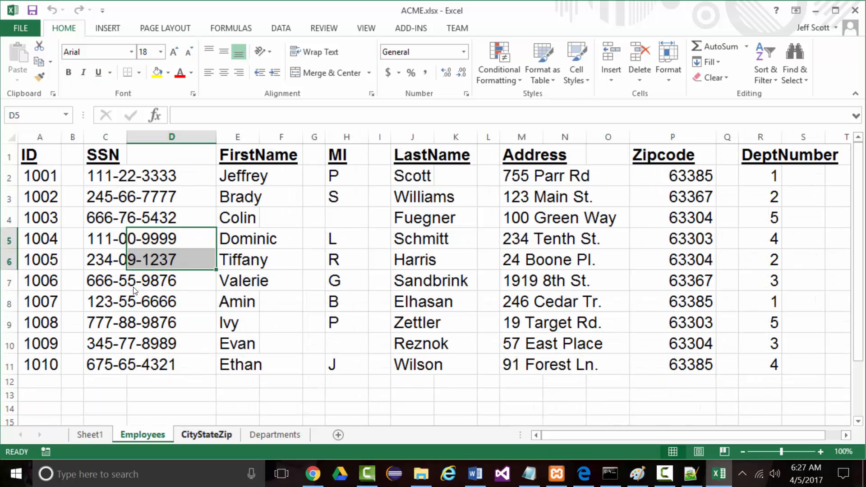
{"action": "left_click", "coordinate": [212, 435]}
{"action": "left_click", "coordinate": [276, 435]}
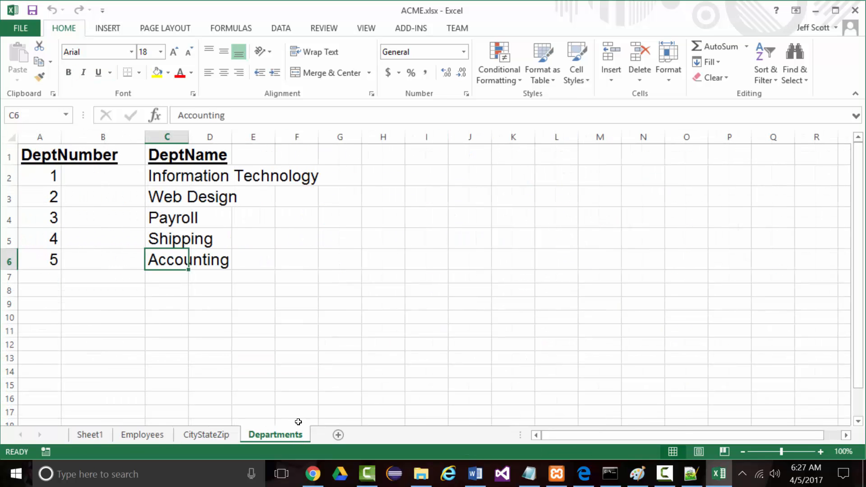
{"action": "left_click", "coordinate": [854, 10]}
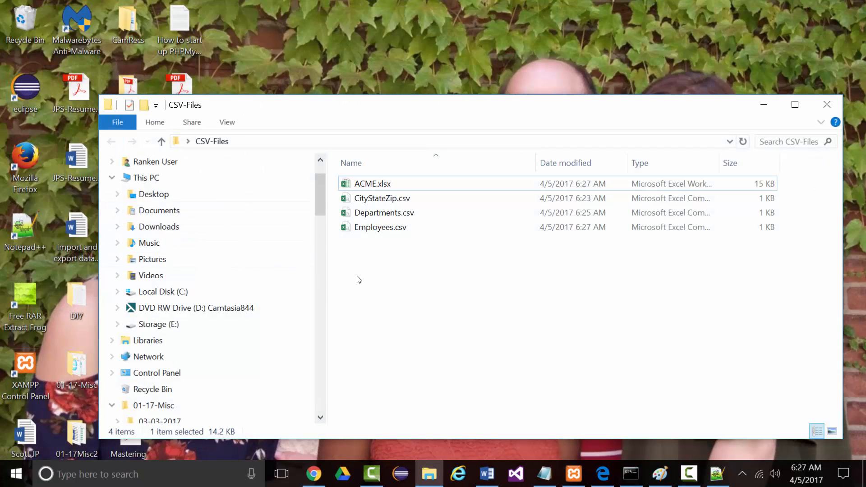
Step: Open CityStateZip.csv in Notepad++, delete the comma-only lines 6 to 11 and the trailing blank line, and save the file
{"action": "right_click", "coordinate": [366, 199]}
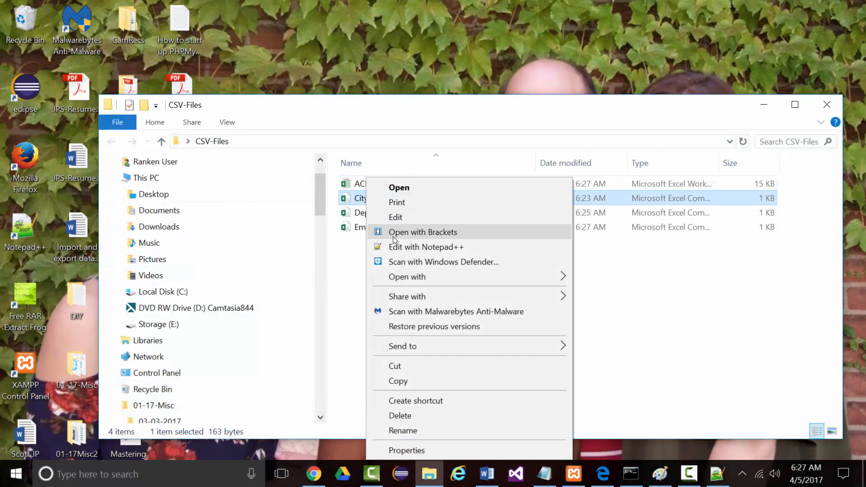
{"action": "left_click", "coordinate": [394, 247]}
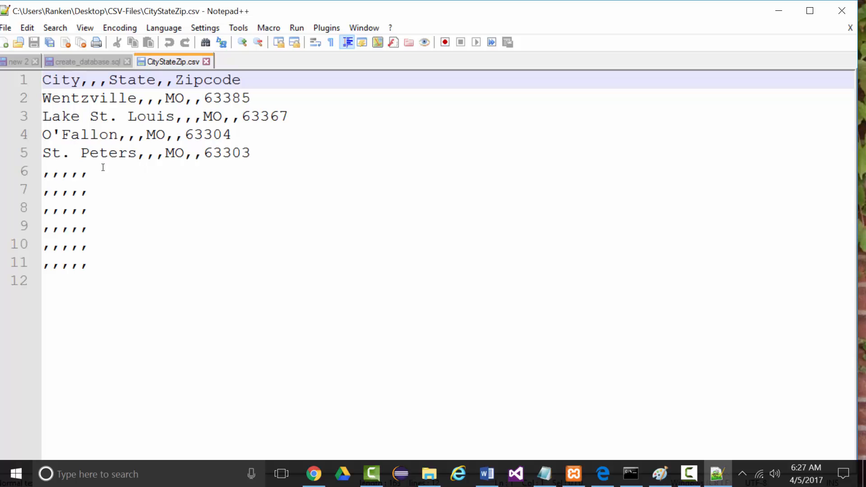
{"action": "left_click_drag", "start_coordinate": [42, 179], "coordinate": [146, 295]}
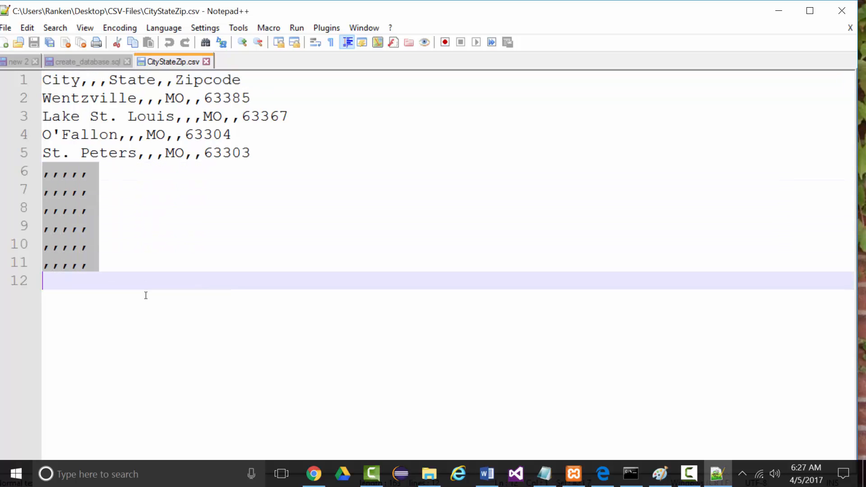
{"action": "key", "text": "Delete"}
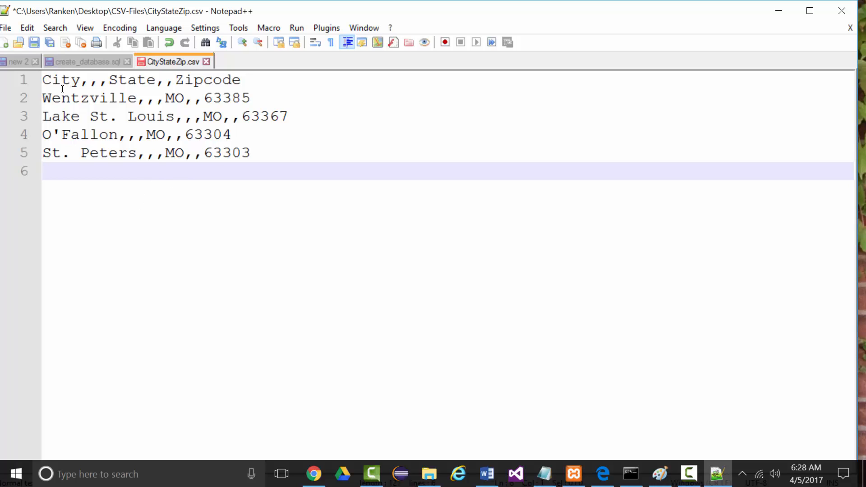
{"action": "key", "text": "BackSpace"}
{"action": "left_click", "coordinate": [34, 42]}
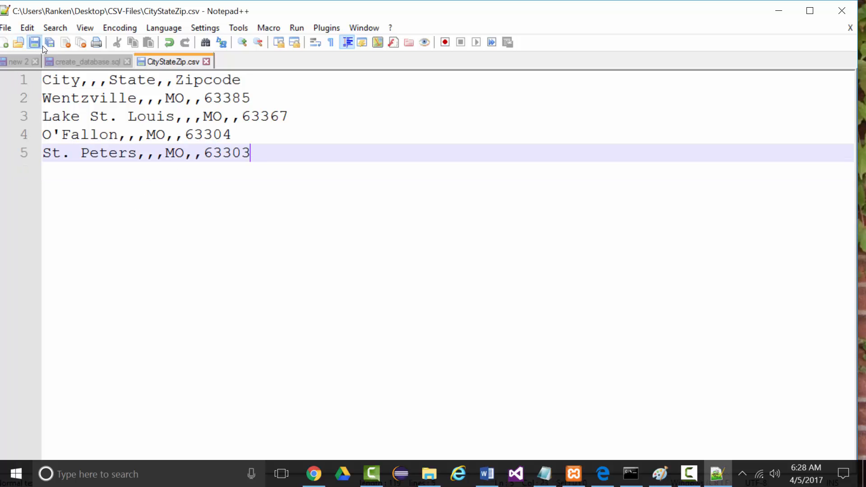
{"action": "left_click", "coordinate": [206, 61]}
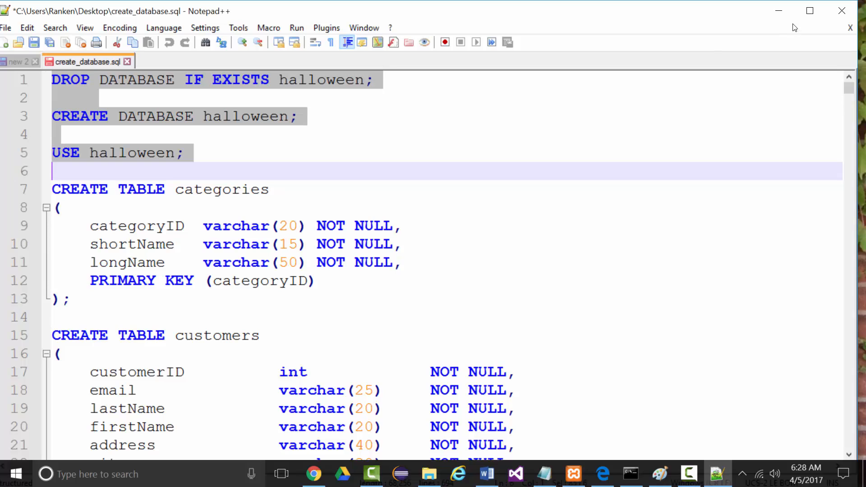
{"action": "left_click", "coordinate": [779, 10]}
Step: Open Departments.csv in Notepad++, remove the trailing comma after Accounting on the last record, and save the file
{"action": "left_click", "coordinate": [343, 212]}
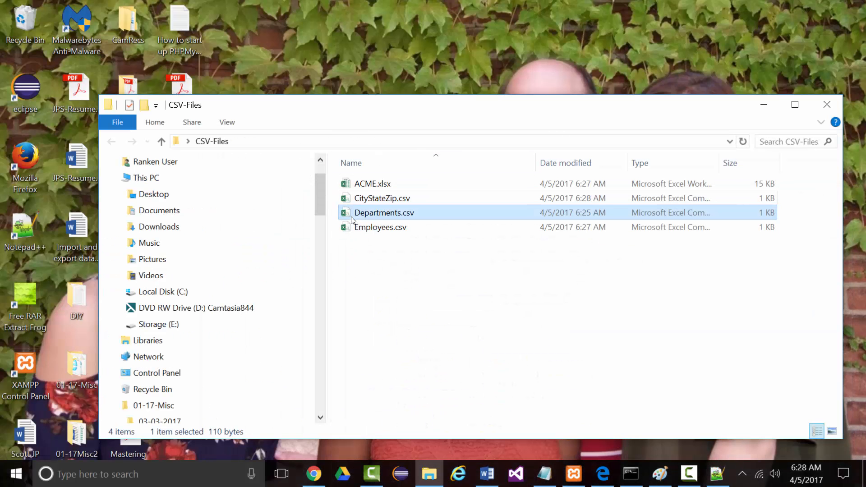
{"action": "right_click", "coordinate": [343, 213]}
{"action": "left_click", "coordinate": [369, 248]}
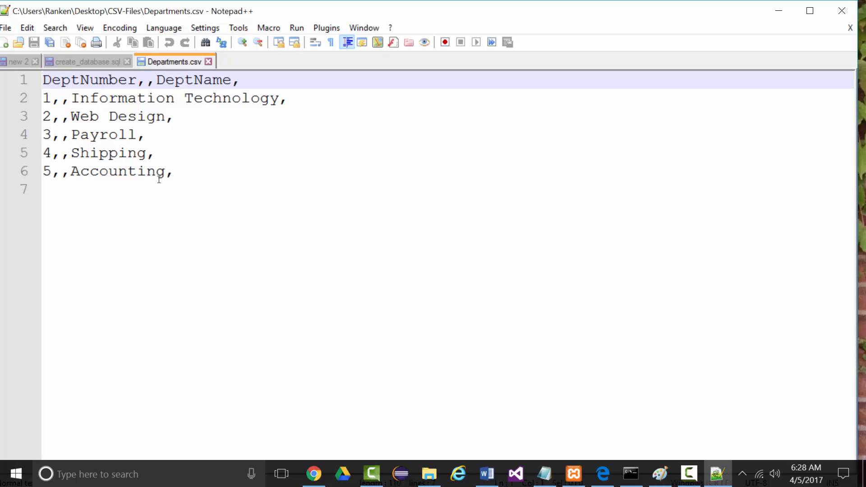
{"action": "left_click_drag", "start_coordinate": [166, 175], "coordinate": [183, 180]}
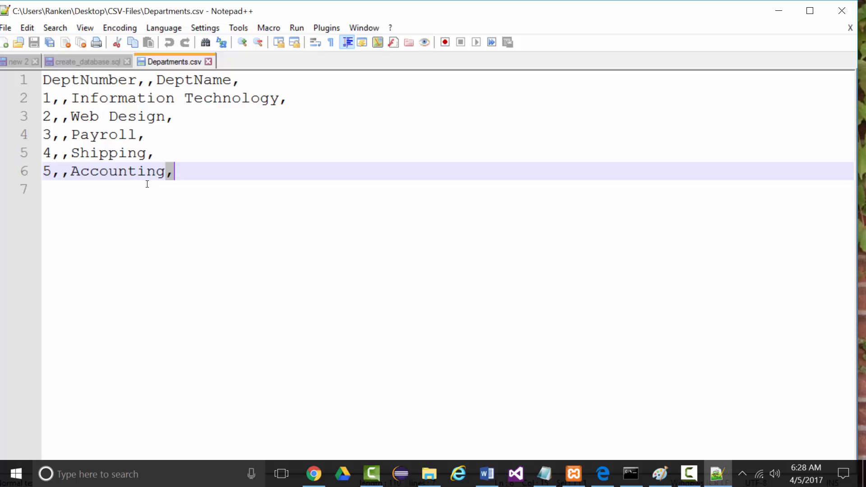
{"action": "key", "text": "Delete"}
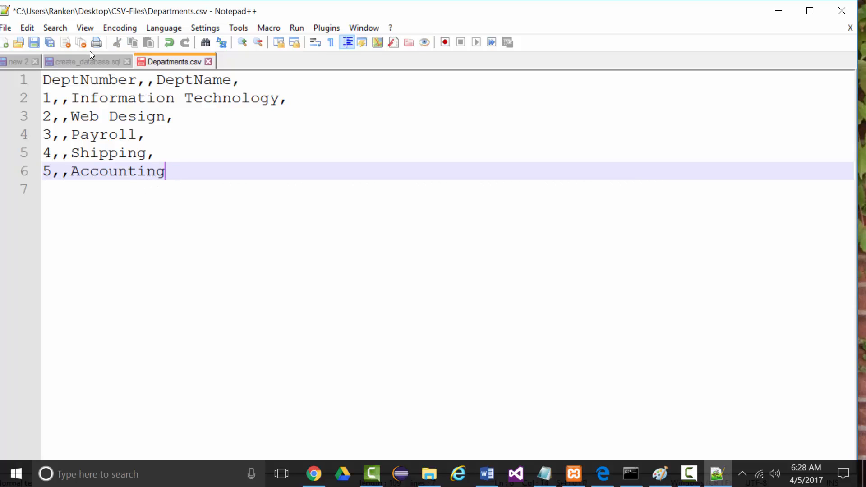
{"action": "left_click", "coordinate": [38, 43]}
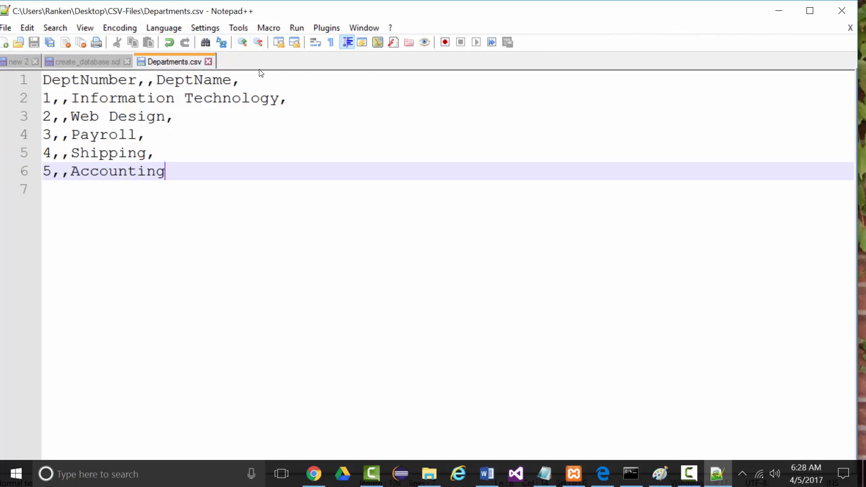
{"action": "left_click", "coordinate": [209, 61]}
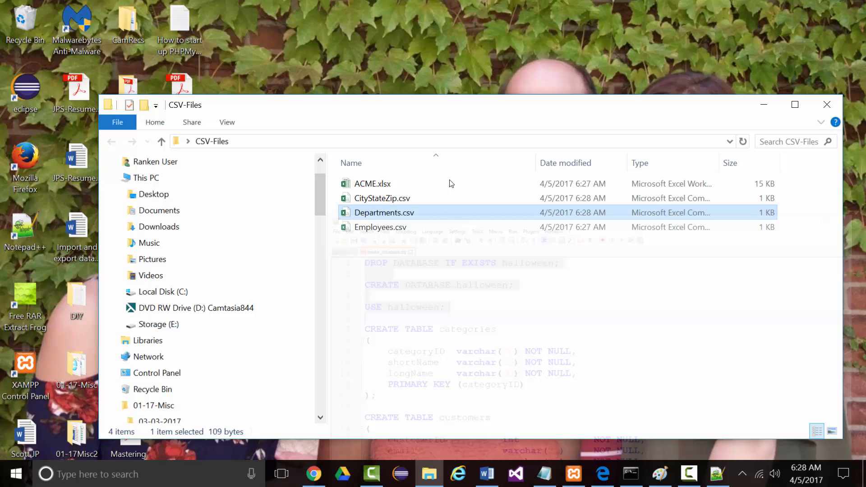
{"action": "left_click", "coordinate": [778, 10]}
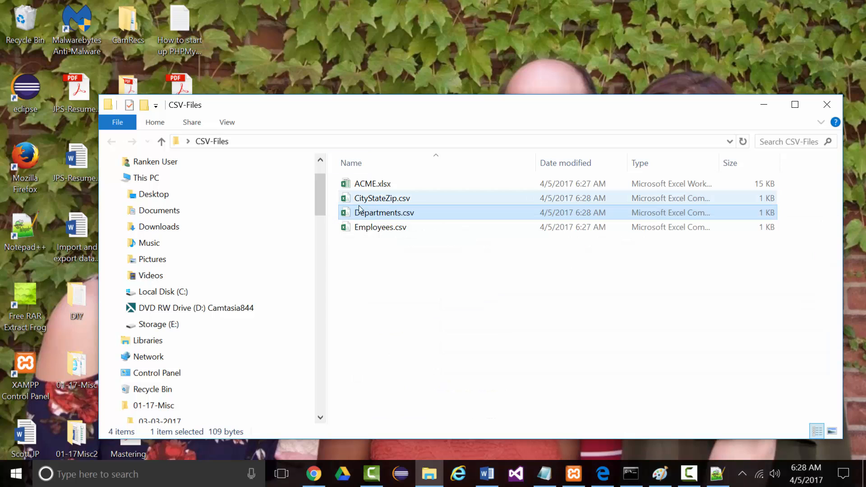
Step: Open Employees.csv in Notepad++, remove the last record's two trailing commas and the blank line below it, and save the file
{"action": "left_click", "coordinate": [356, 228]}
{"action": "right_click", "coordinate": [355, 229]}
{"action": "left_click", "coordinate": [374, 245]}
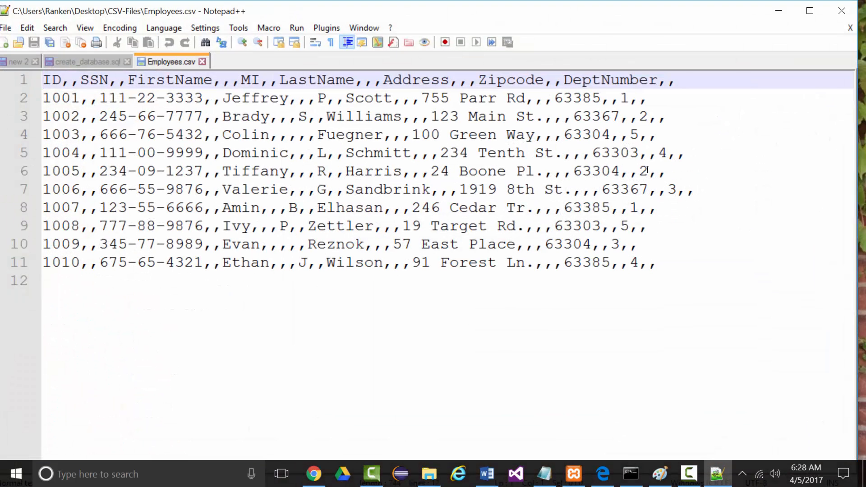
{"action": "left_click_drag", "start_coordinate": [638, 259], "coordinate": [672, 270]}
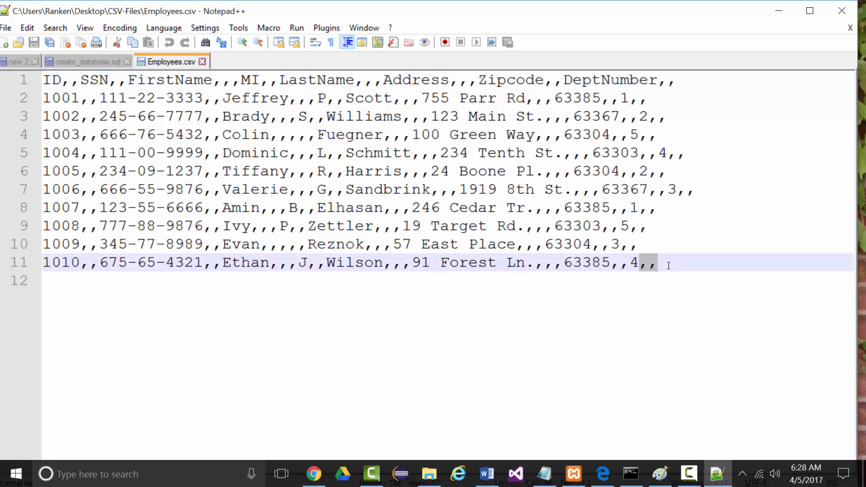
{"action": "key", "text": "Delete"}
{"action": "key", "text": "Down"}
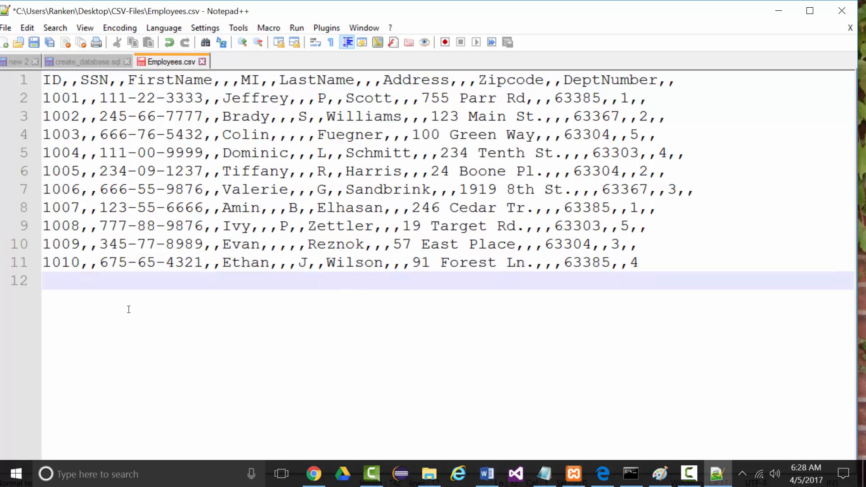
{"action": "key", "text": "BackSpace"}
{"action": "key", "text": "ctrl+s"}
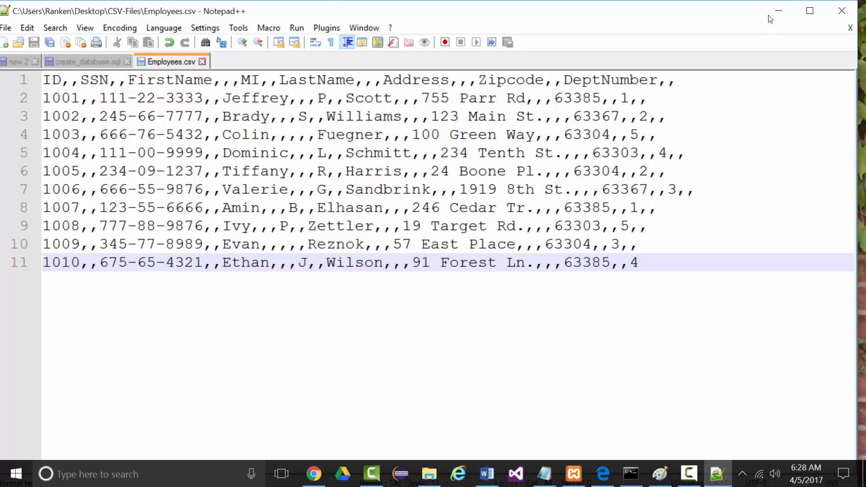
{"action": "left_click", "coordinate": [778, 11]}
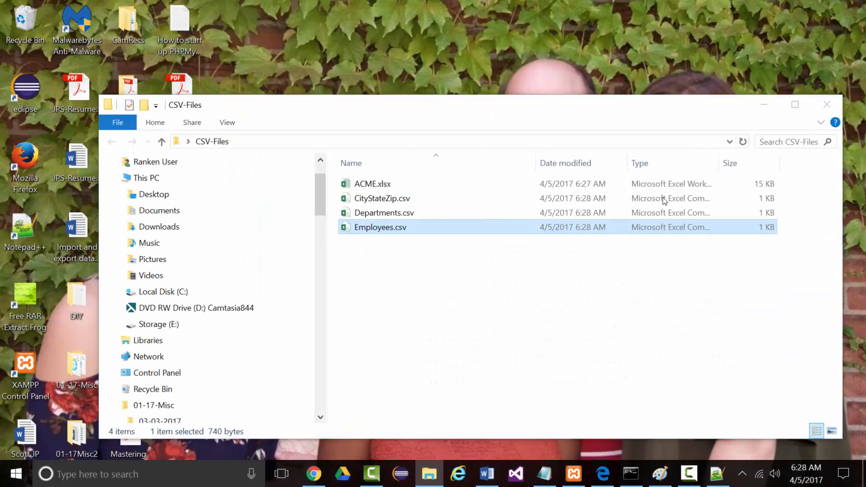
Step: Switch to Chrome and read steps 1 to 6 of the article on importing Excel data into MySQL using phpMyAdmin
{"action": "left_click", "coordinate": [763, 104]}
{"action": "left_click", "coordinate": [313, 473]}
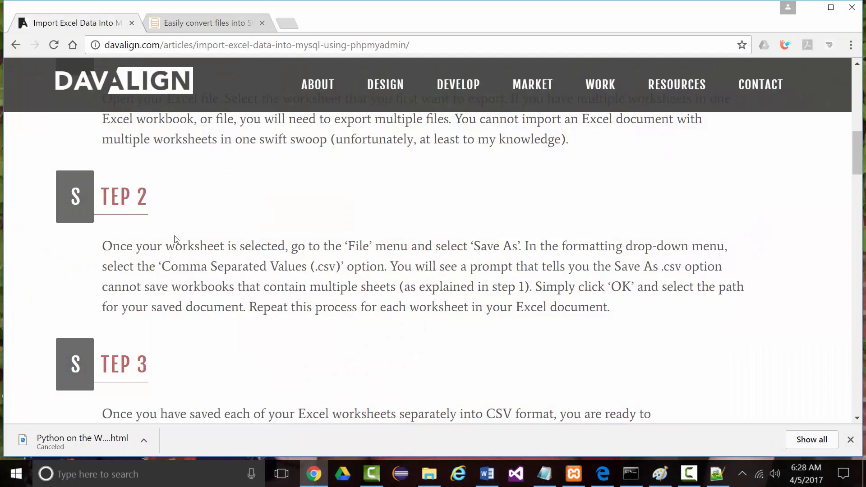
{"action": "scroll", "coordinate": [176, 239], "scroll_direction": "up", "scroll_amount": 3}
{"action": "left_click_drag", "start_coordinate": [102, 234], "coordinate": [599, 266]}
{"action": "scroll", "coordinate": [487, 257], "scroll_direction": "down", "scroll_amount": 1}
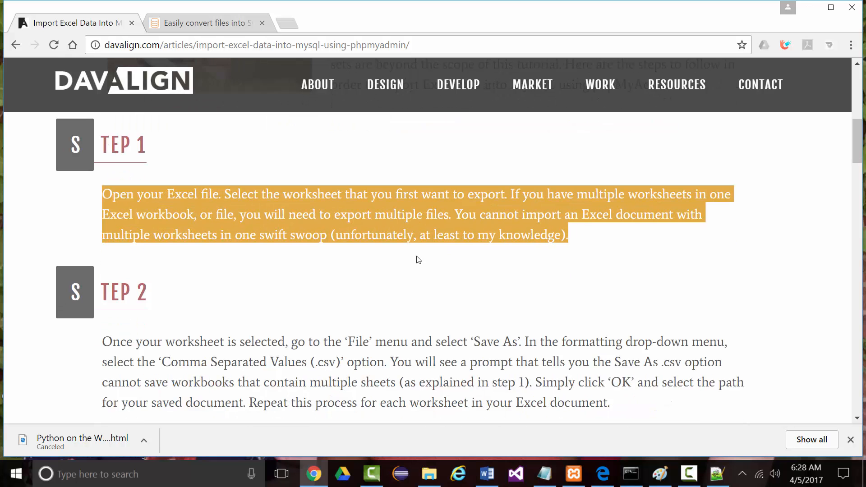
{"action": "scroll", "coordinate": [283, 225], "scroll_direction": "down", "scroll_amount": 1}
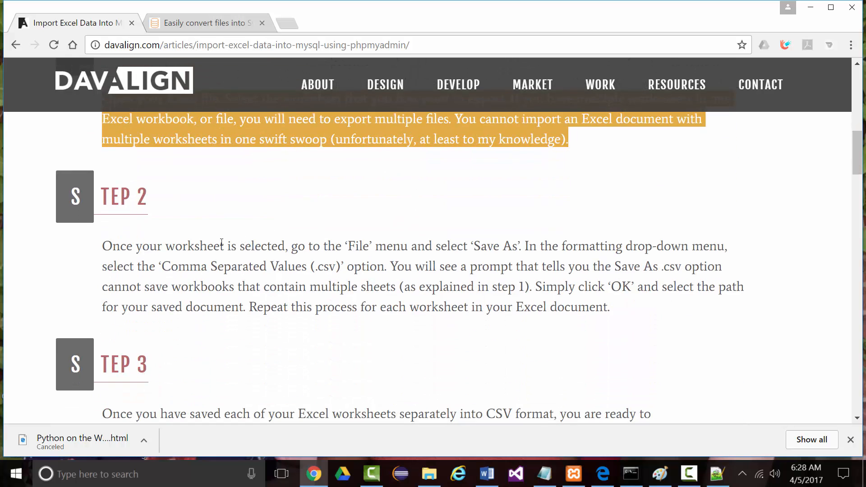
{"action": "left_click_drag", "start_coordinate": [110, 248], "coordinate": [614, 302]}
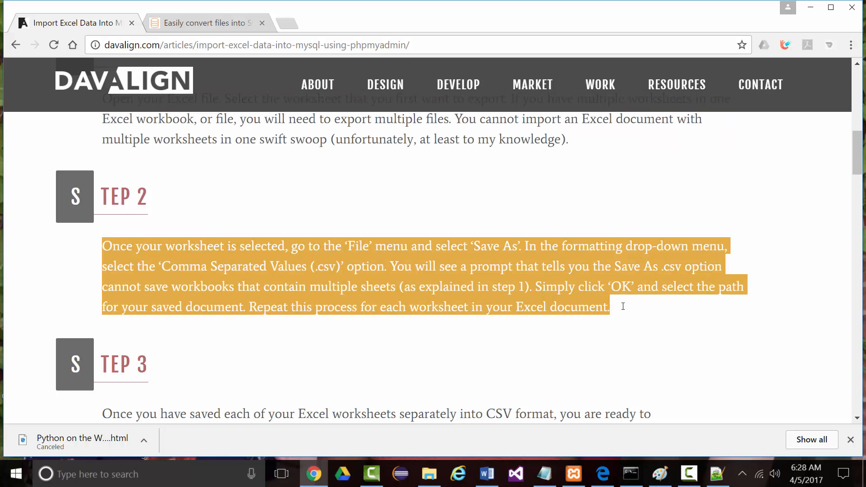
{"action": "scroll", "coordinate": [392, 272], "scroll_direction": "down", "scroll_amount": 3}
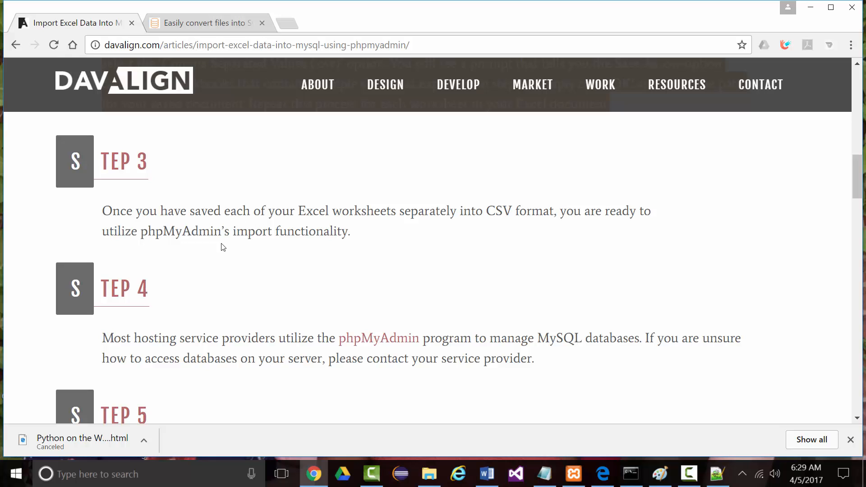
{"action": "scroll", "coordinate": [270, 234], "scroll_direction": "down", "scroll_amount": 2}
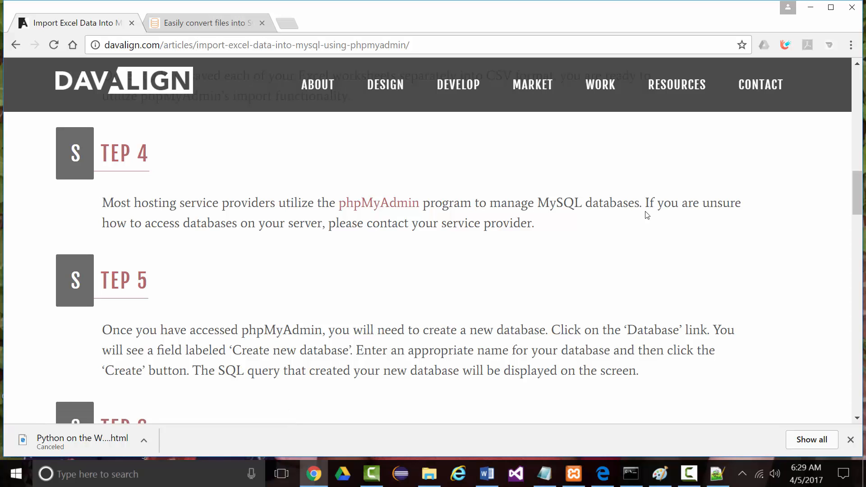
{"action": "scroll", "coordinate": [305, 240], "scroll_direction": "down", "scroll_amount": 3}
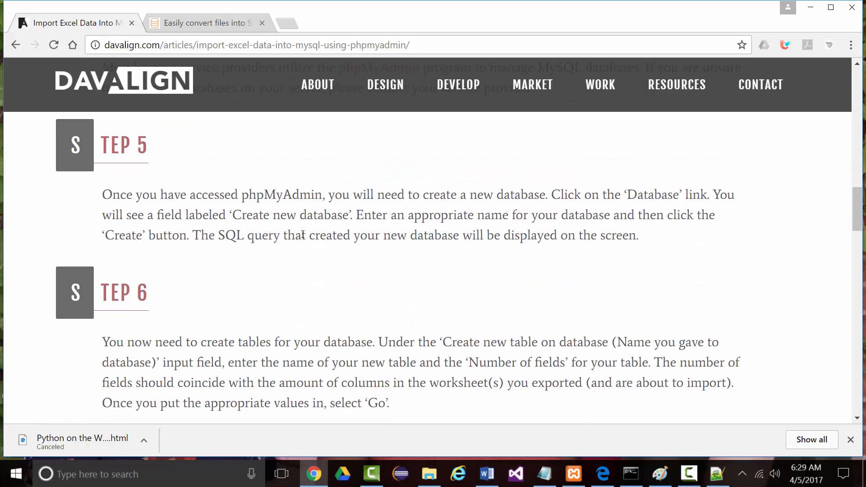